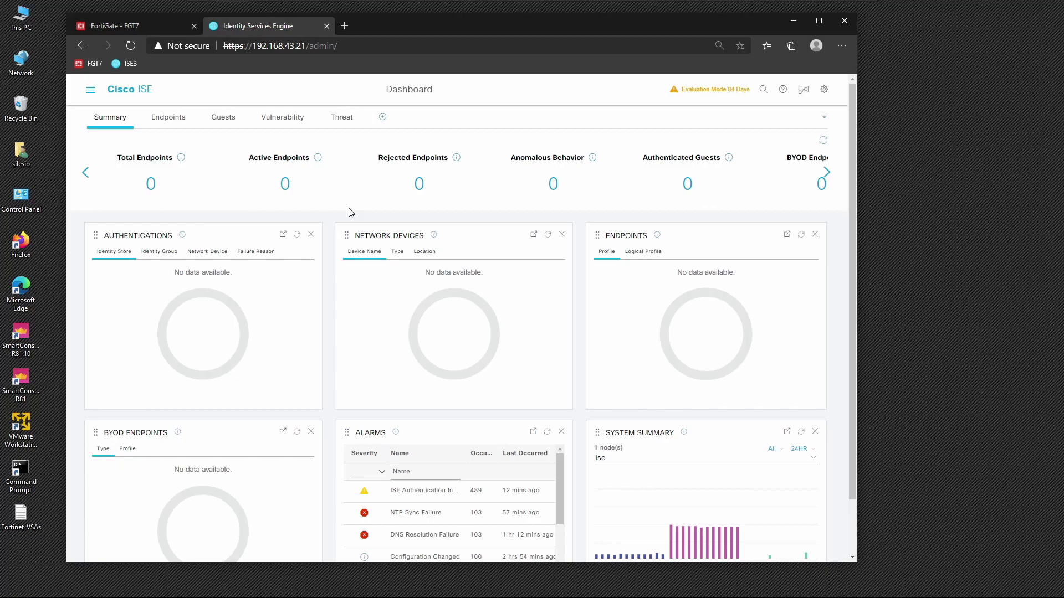
Switch to the FortiGate FGT7 interface and start a new RADIUS server entry named ISE.
left_click(146, 28)
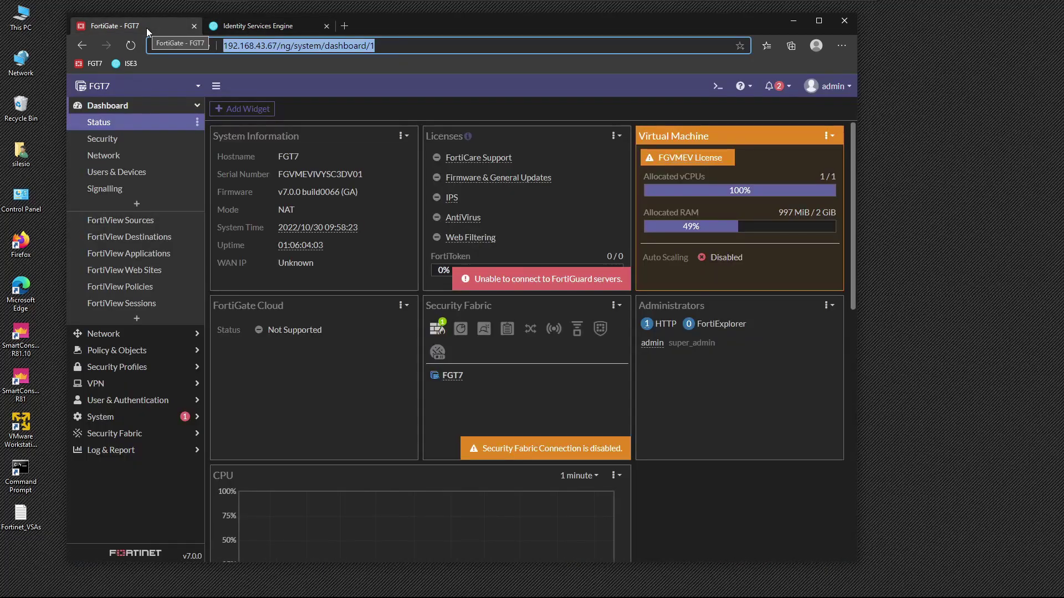
left_click(134, 400)
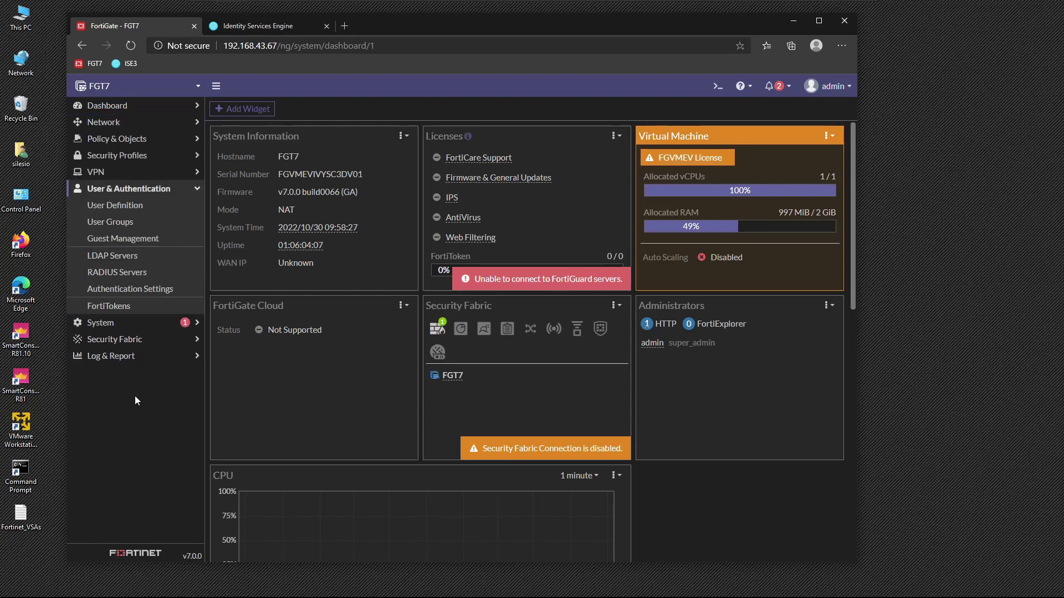
left_click(131, 271)
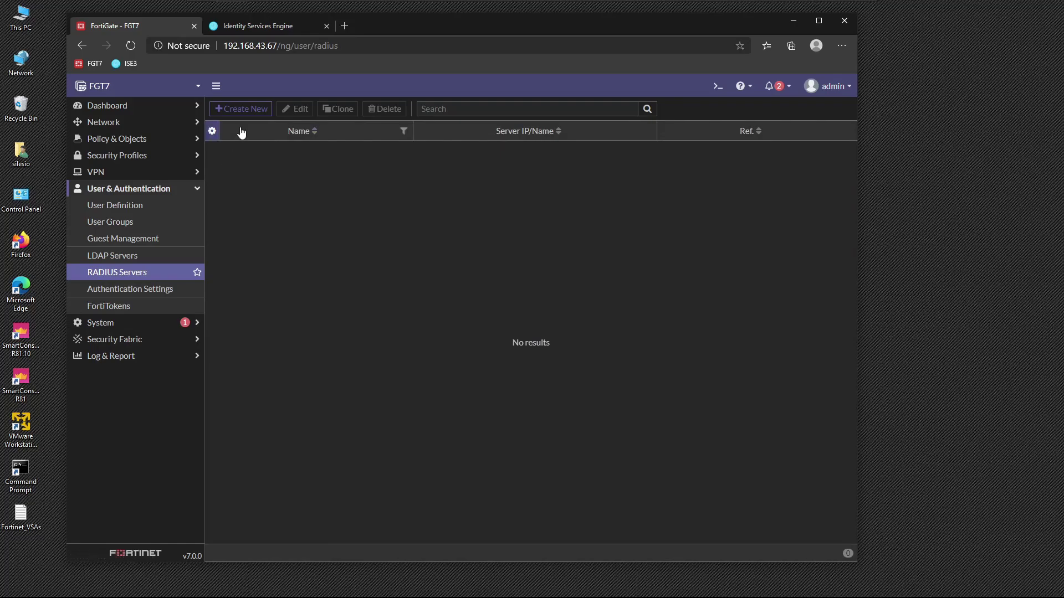
left_click(244, 109)
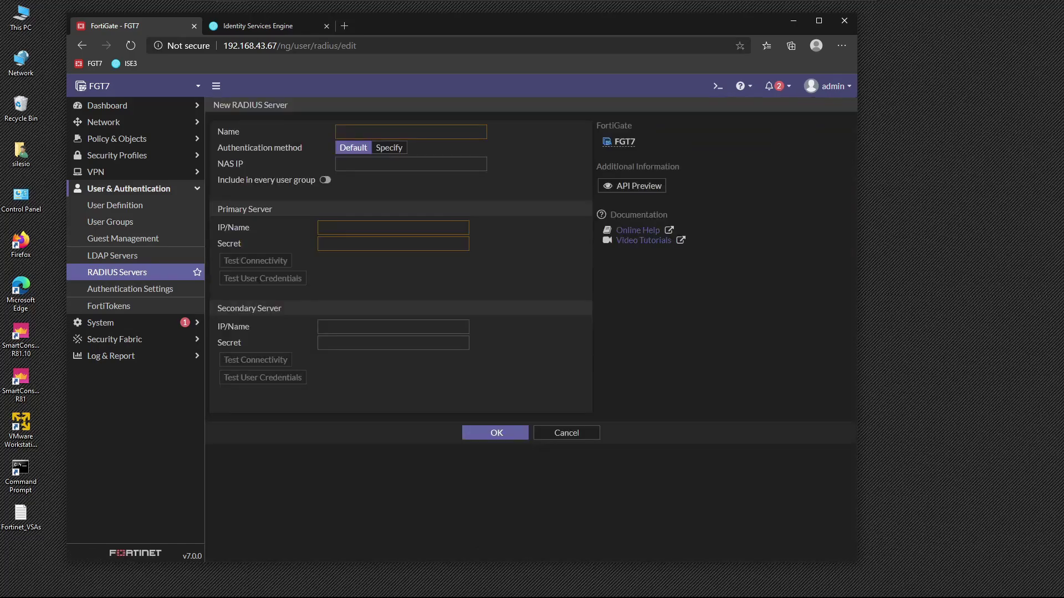
left_click(410, 131)
type("ISE")
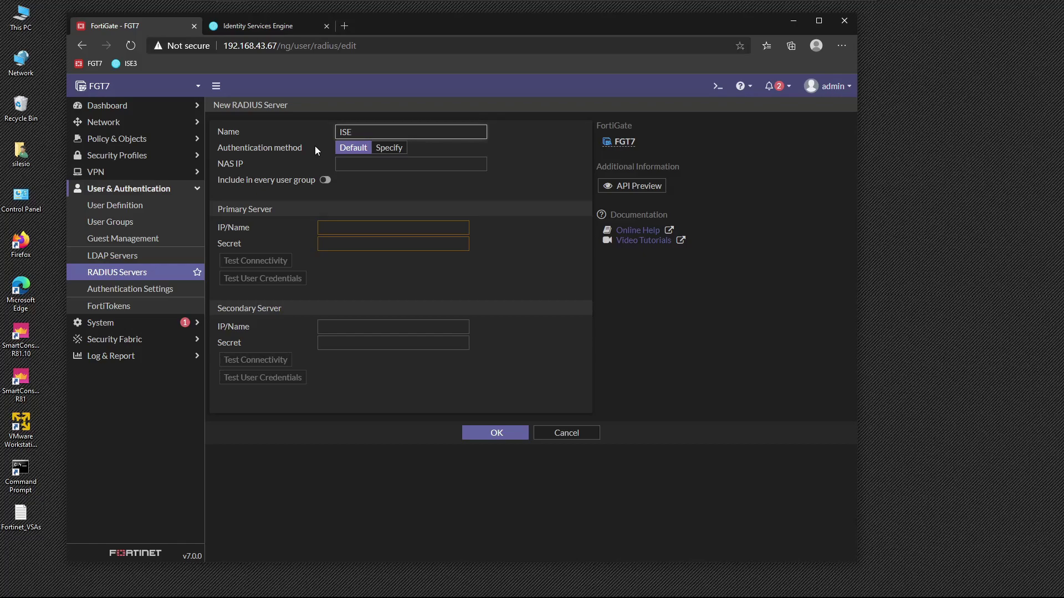
Set the primary server's IP to 192.168.43.21, enter the shared secret, and save the RADIUS server.
left_click(323, 228)
type("192.168.43.21")
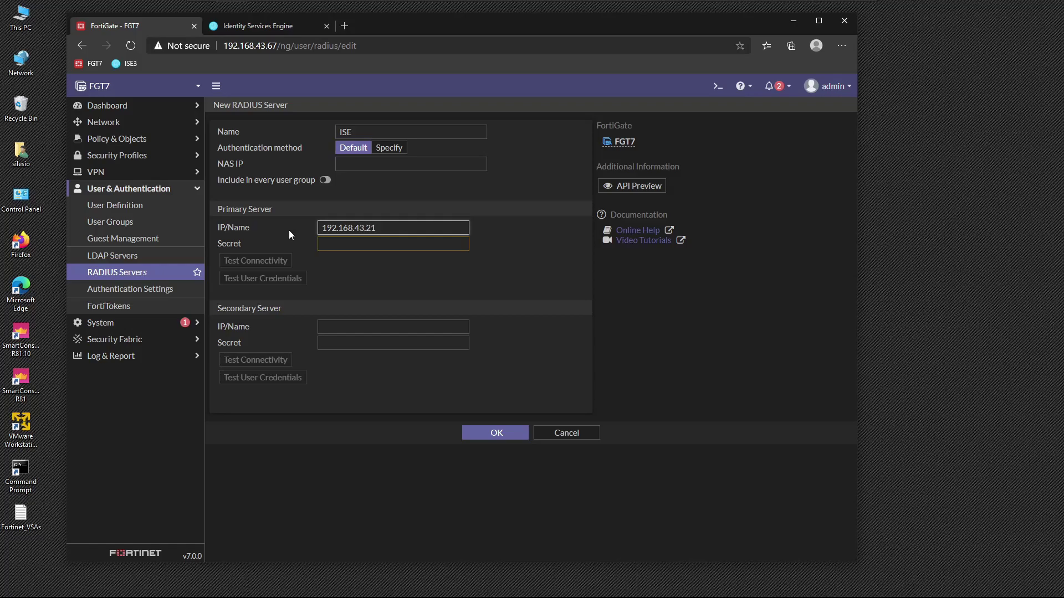
left_click(393, 244)
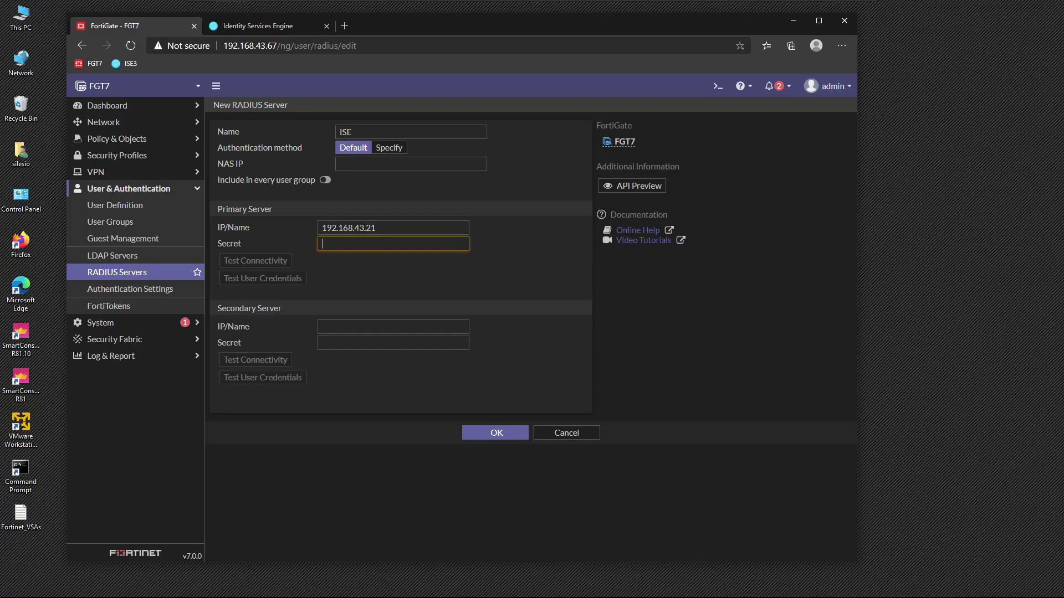
type("*********")
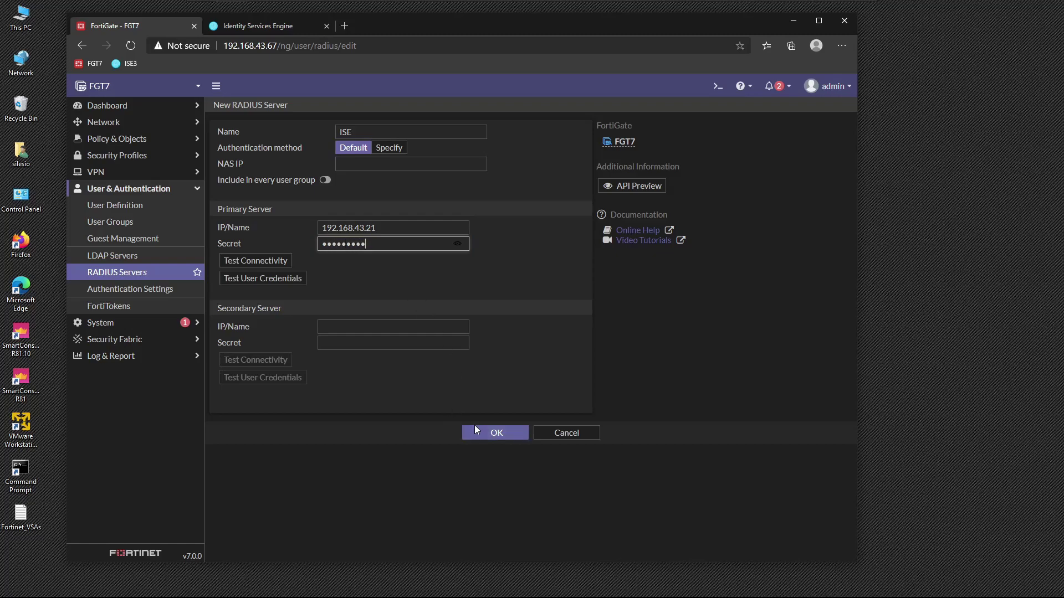
left_click(481, 431)
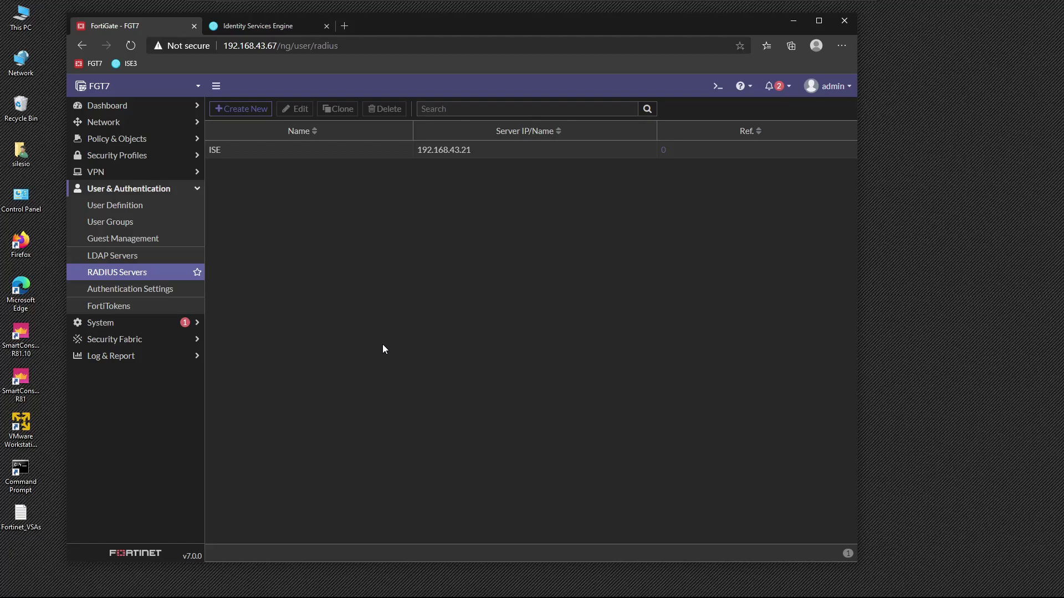
Start a new firewall user group named RADIUS_GROUP.
left_click(142, 230)
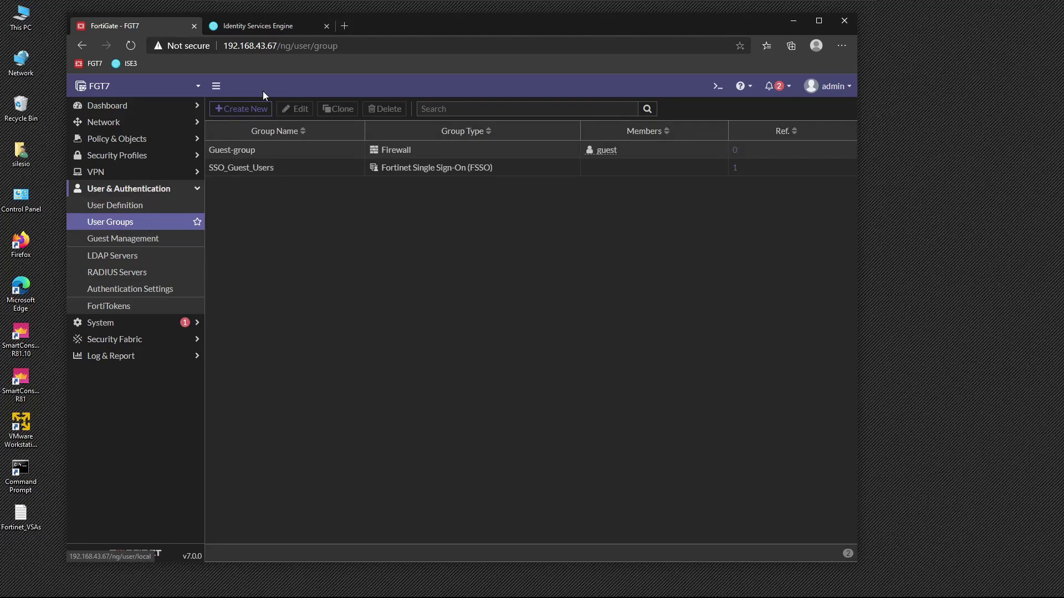
left_click(249, 109)
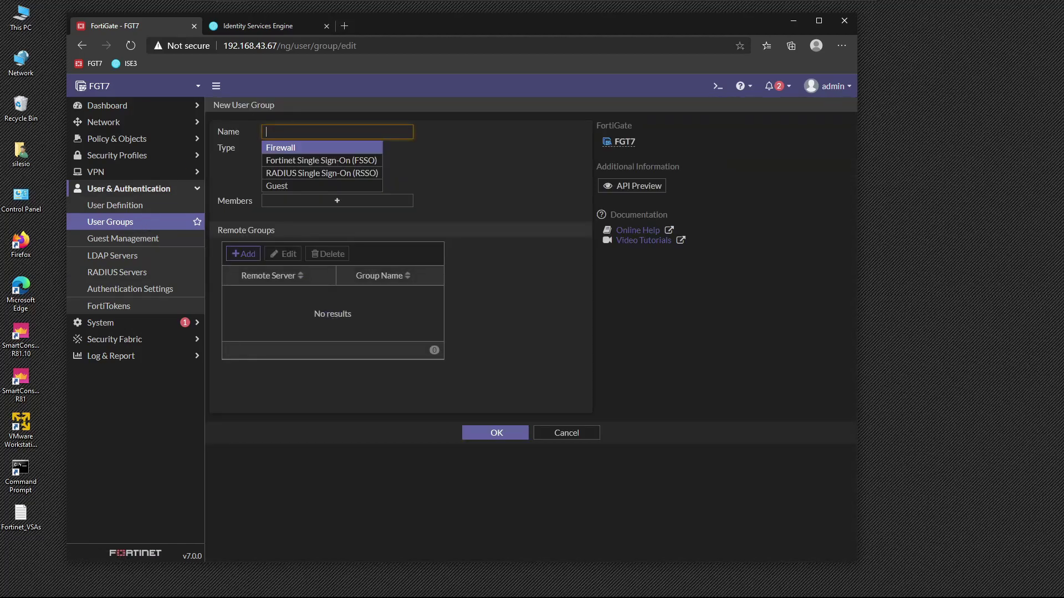
type("RADIS")
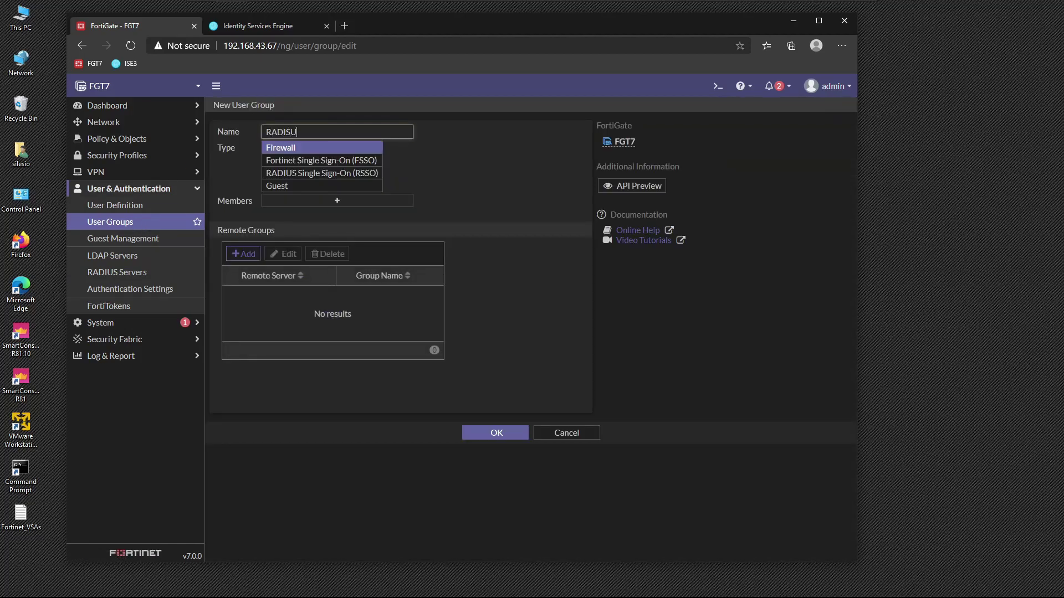
key("BackSpace")
type("US_GROUP")
Add the remote server ISE with the specified group FIREWALL_ADMINS to the user group, and save the group.
left_click(244, 254)
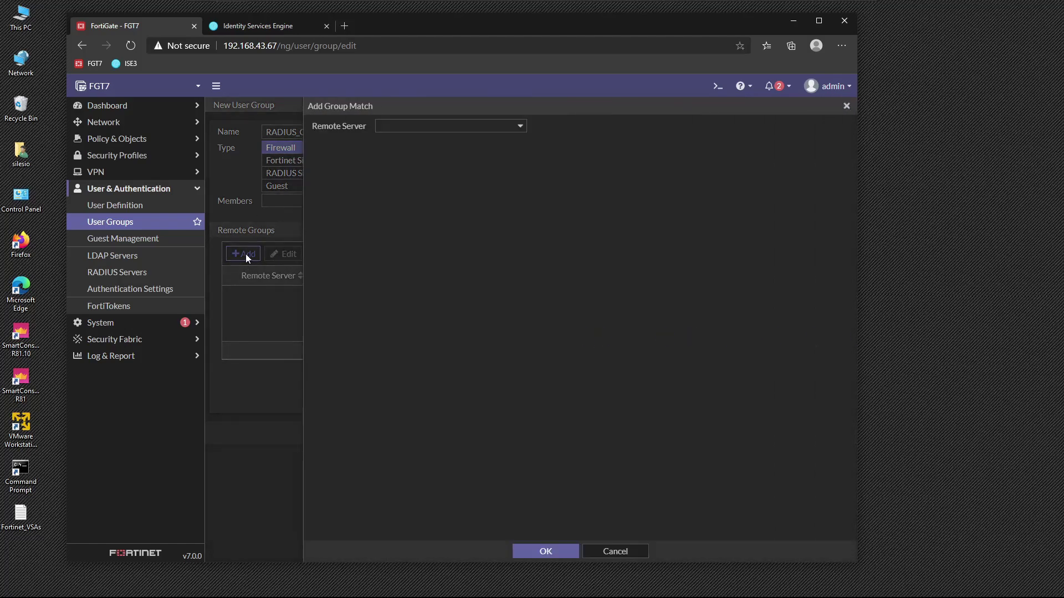
left_click(488, 127)
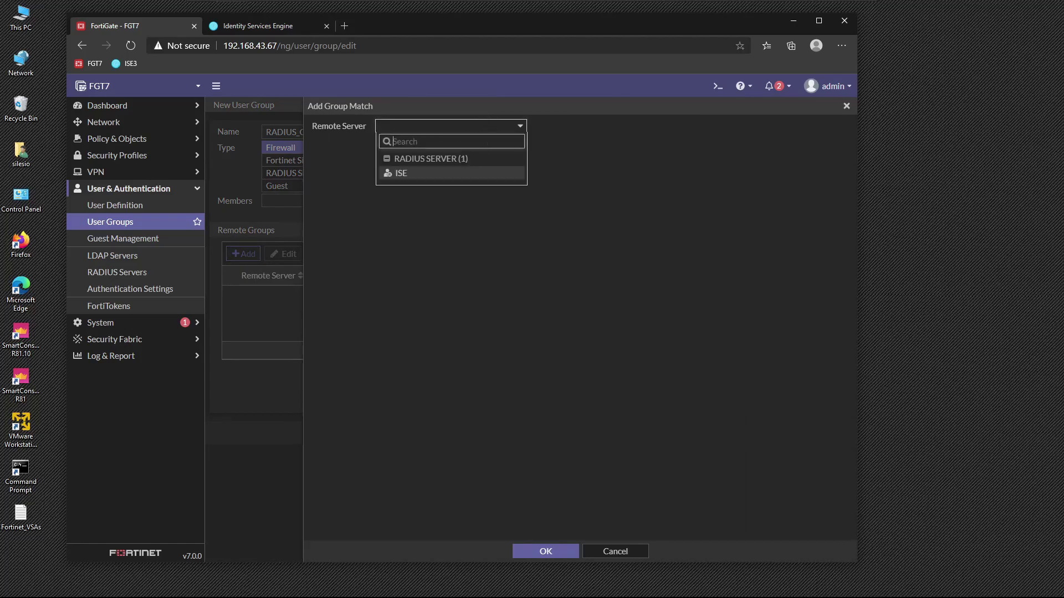
left_click(413, 174)
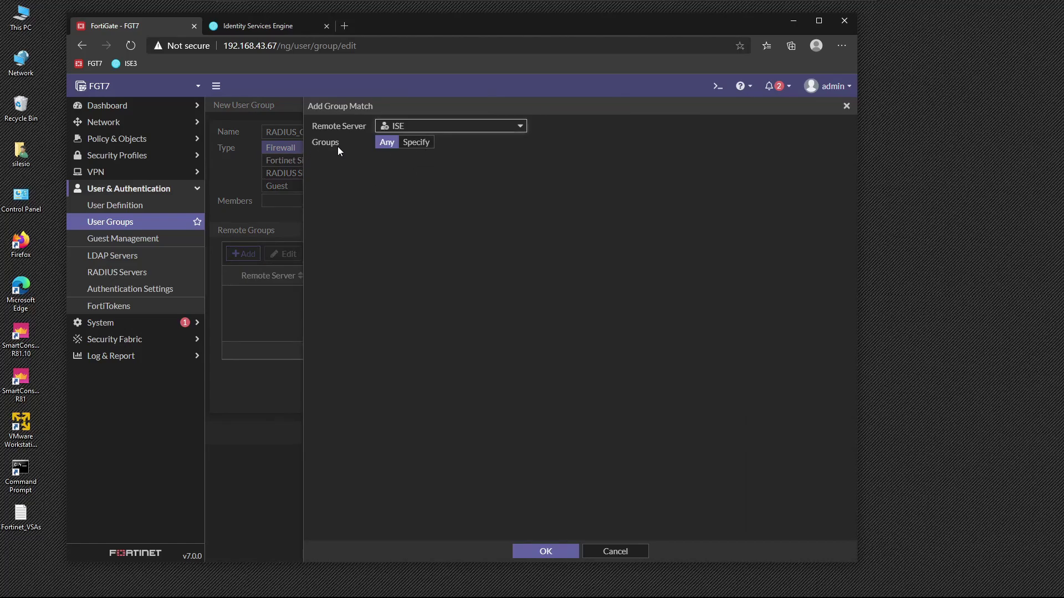
left_click(410, 142)
left_click(451, 159)
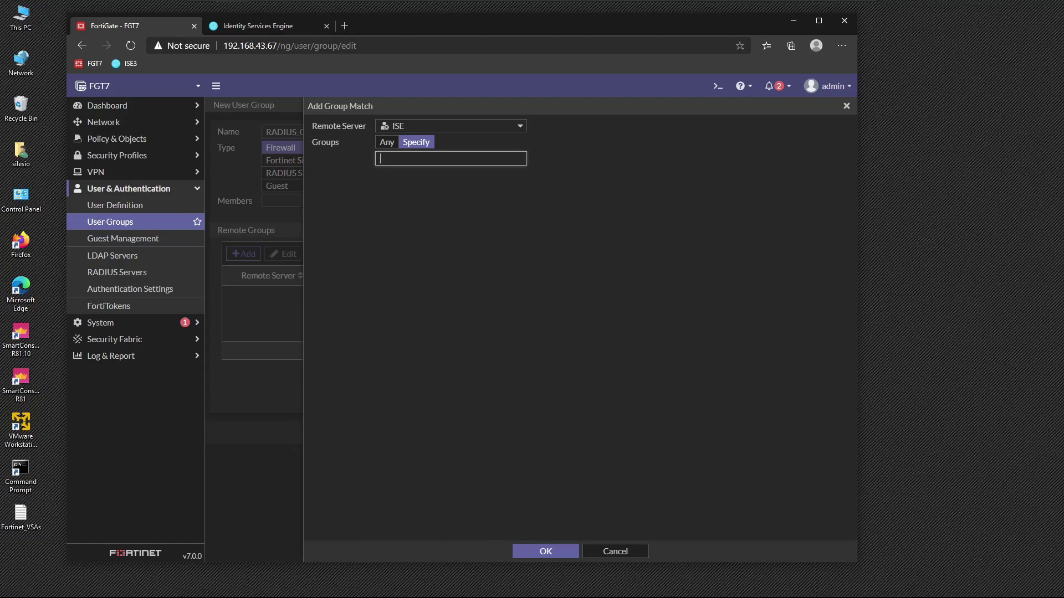
type("FIREWALL_ADMINS")
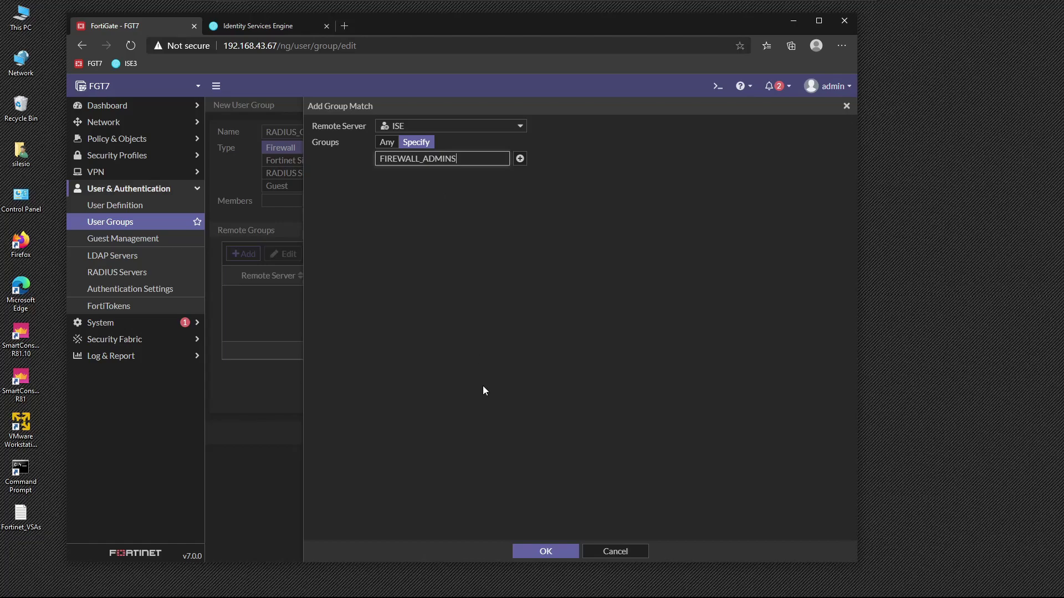
left_click(540, 552)
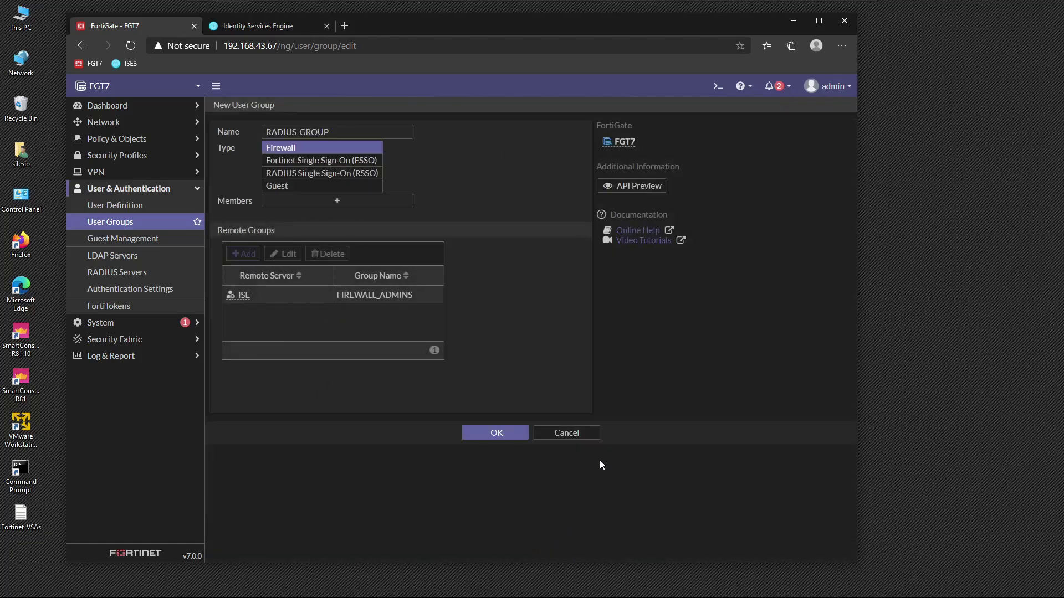
left_click(477, 432)
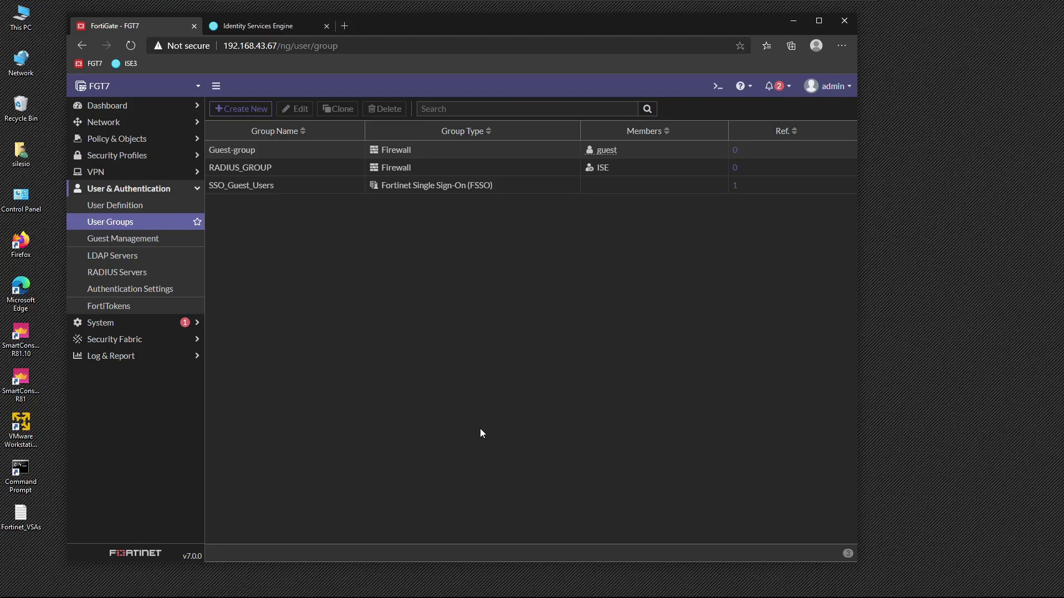
Create an admin profile named NO_ACCESS with all access permissions at None.
left_click(127, 326)
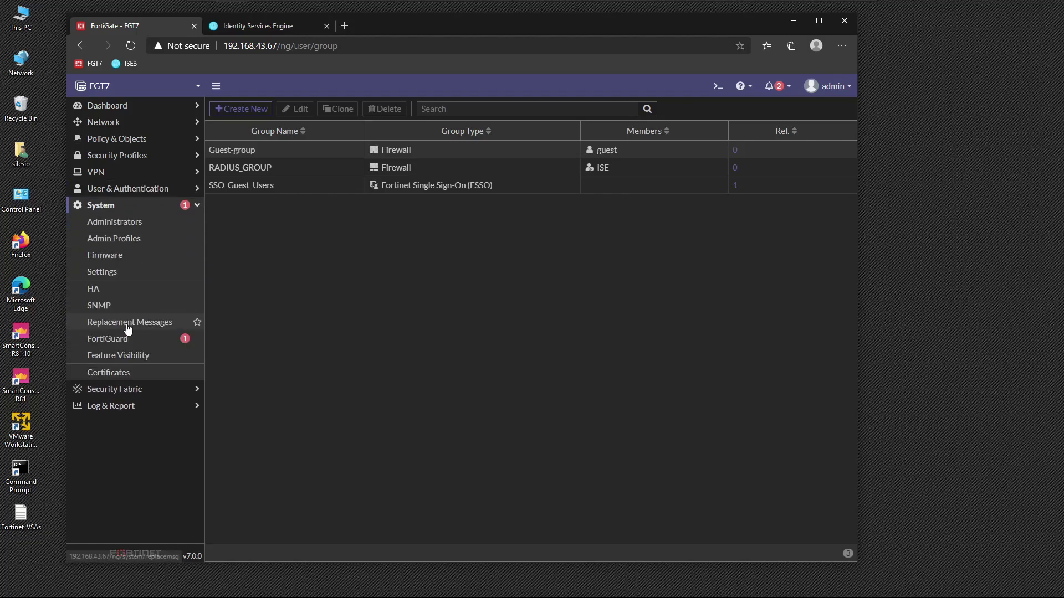
left_click(131, 240)
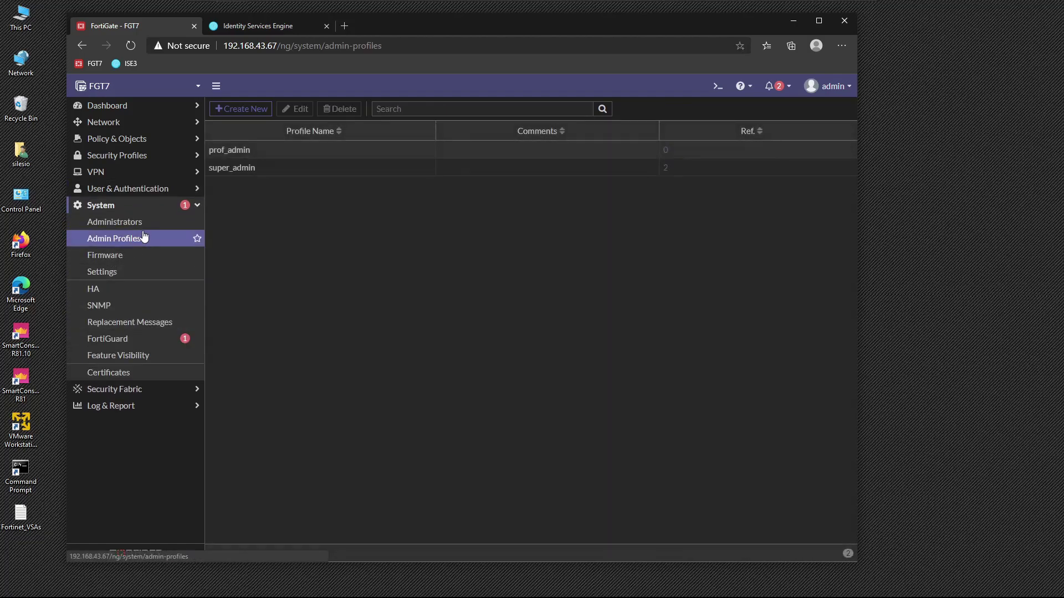
left_click(244, 111)
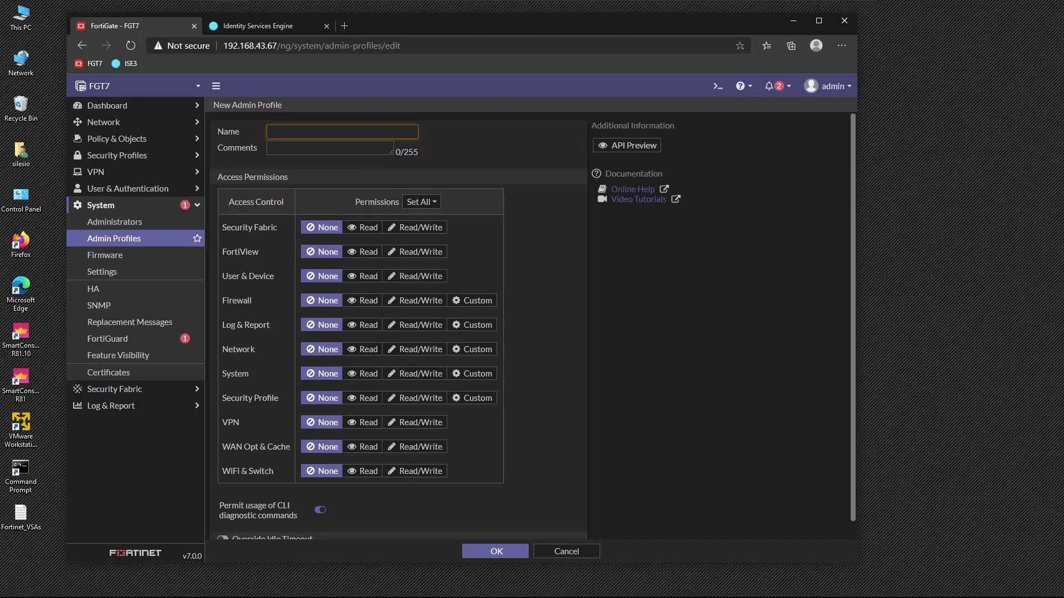
type("NO_ACCESS")
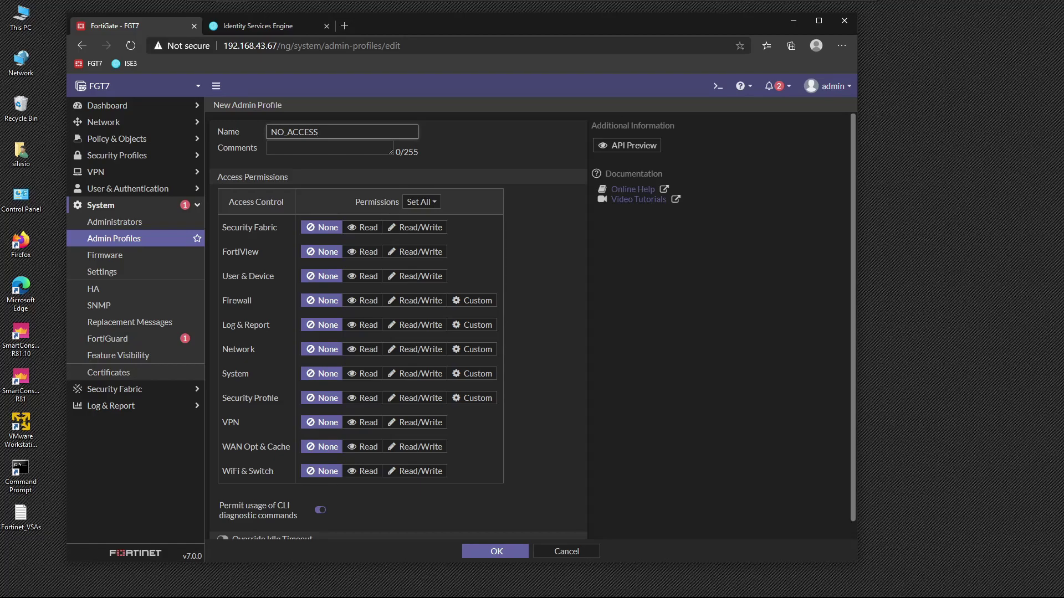
left_click(497, 553)
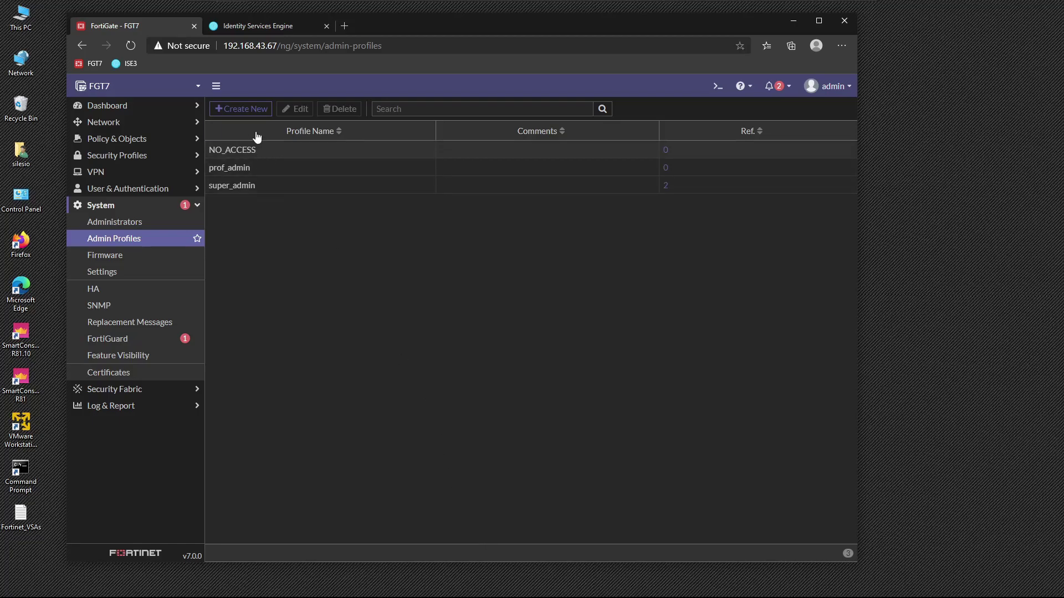
Create an admin profile named FULL_ADMIN_PROFILE with all access permissions set to Read/Write.
left_click(246, 110)
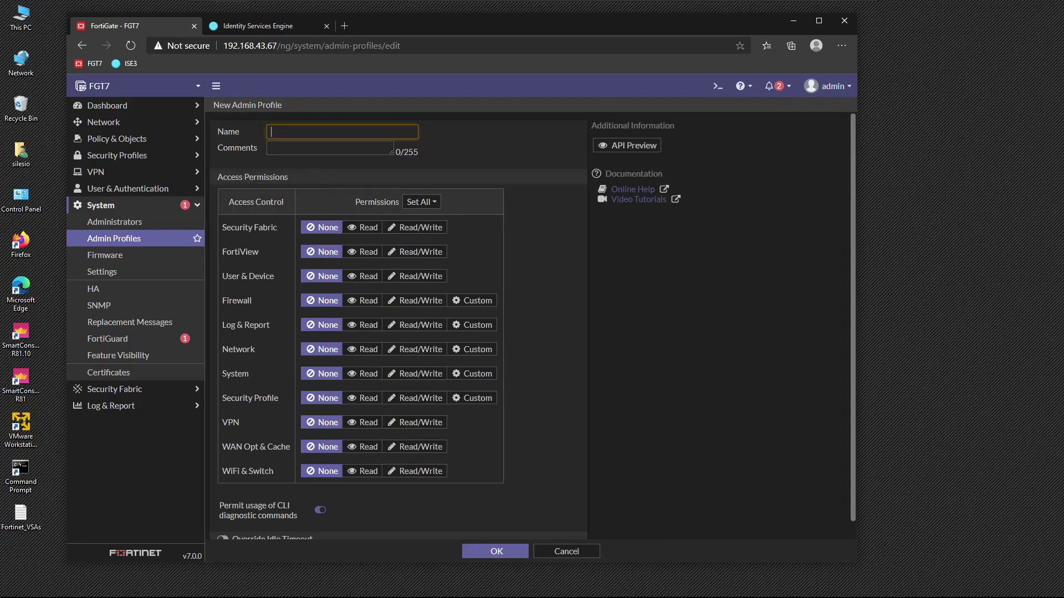
type("FULL_ADMIN_PROFILE")
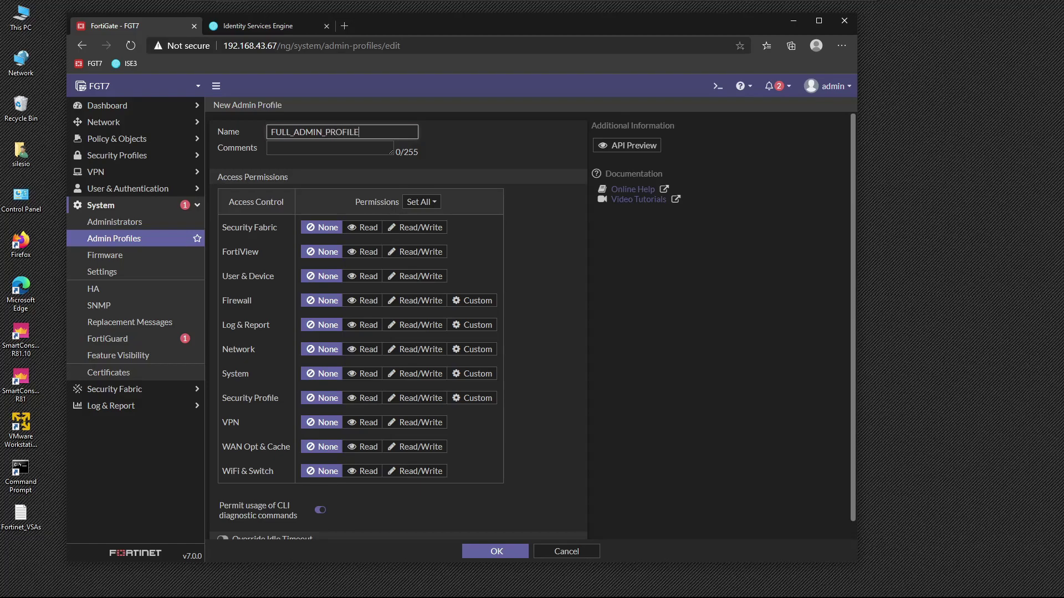
left_click(421, 201)
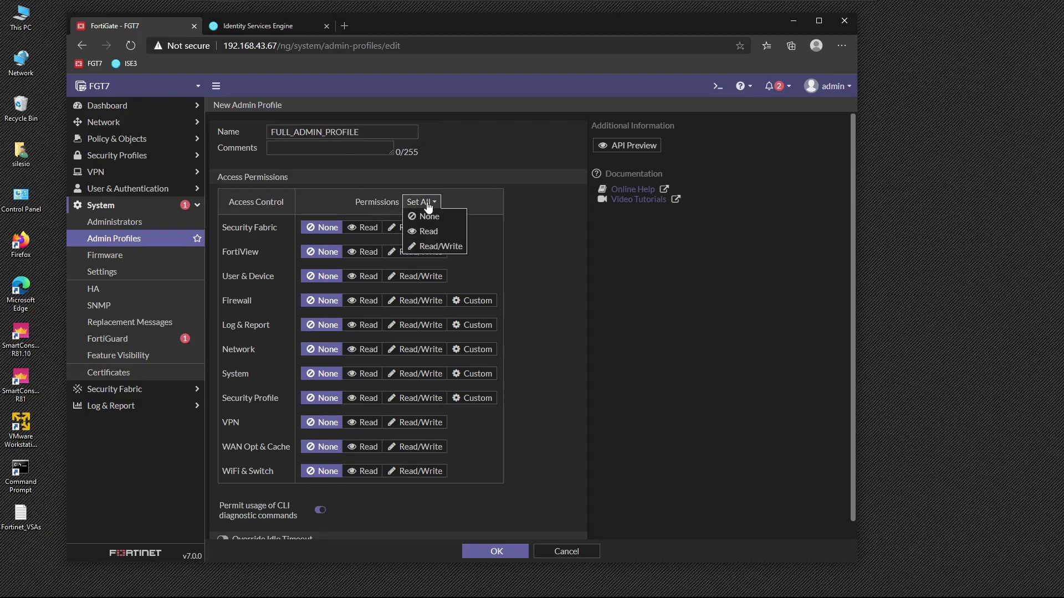
left_click(438, 246)
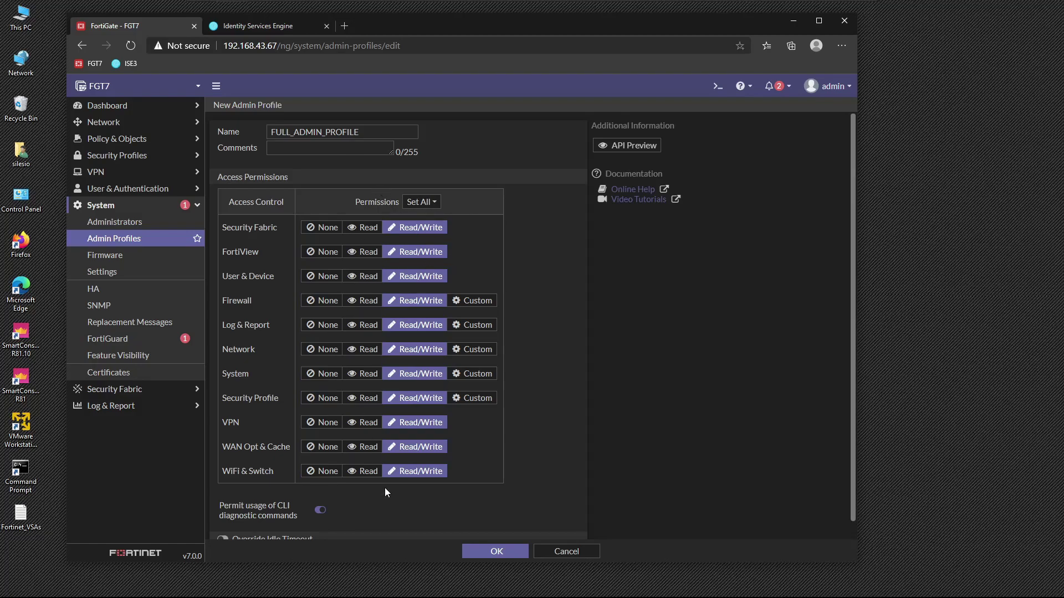
left_click(478, 553)
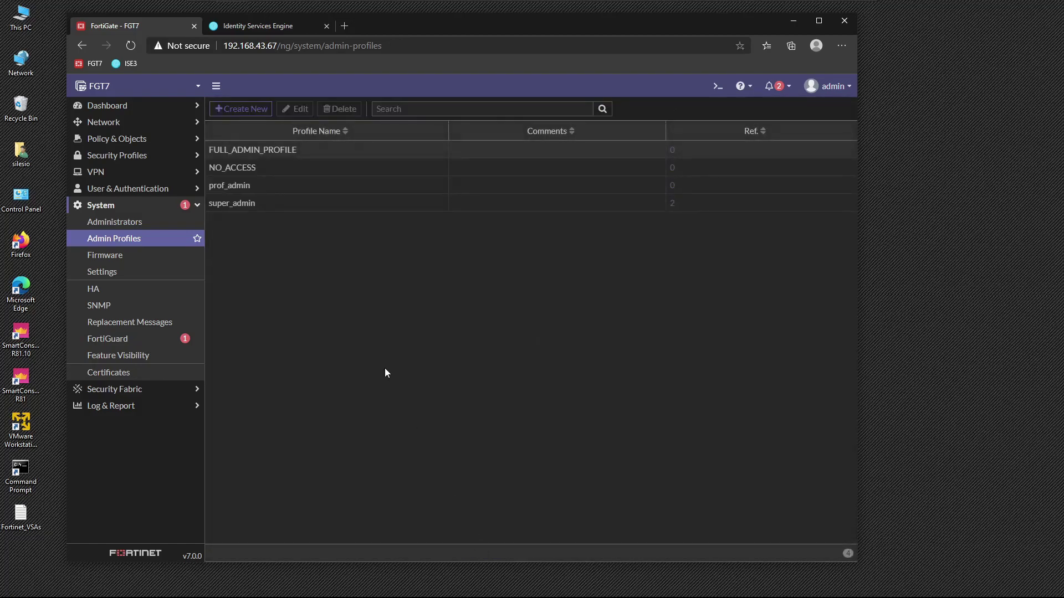
Create an admin profile named READ_ONLY_PROFILE with all access permissions set to Read.
left_click(240, 109)
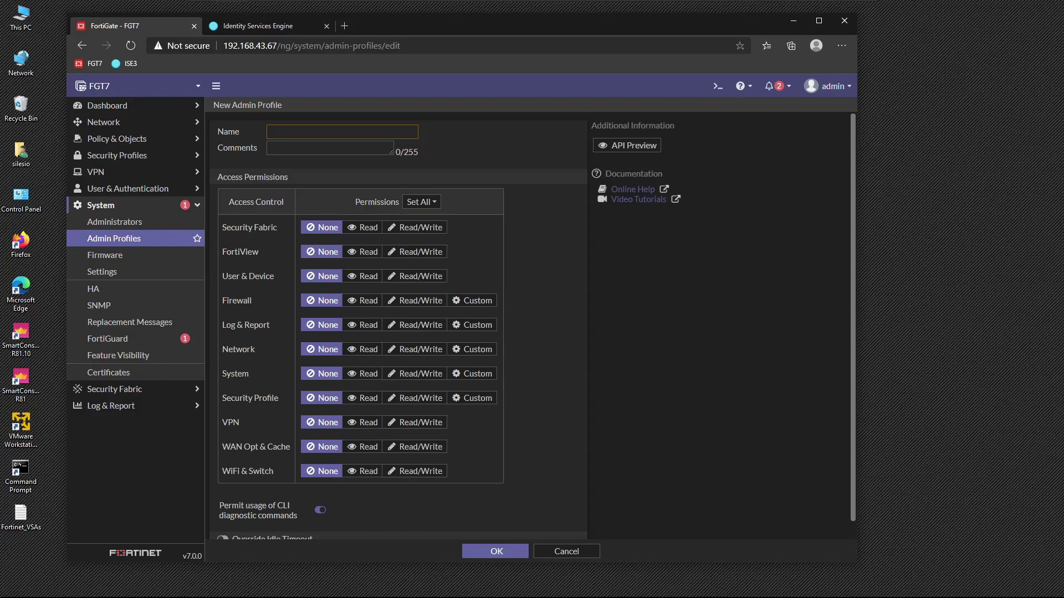
type("READ_ONLY_PROFILE")
left_click(421, 202)
left_click(421, 228)
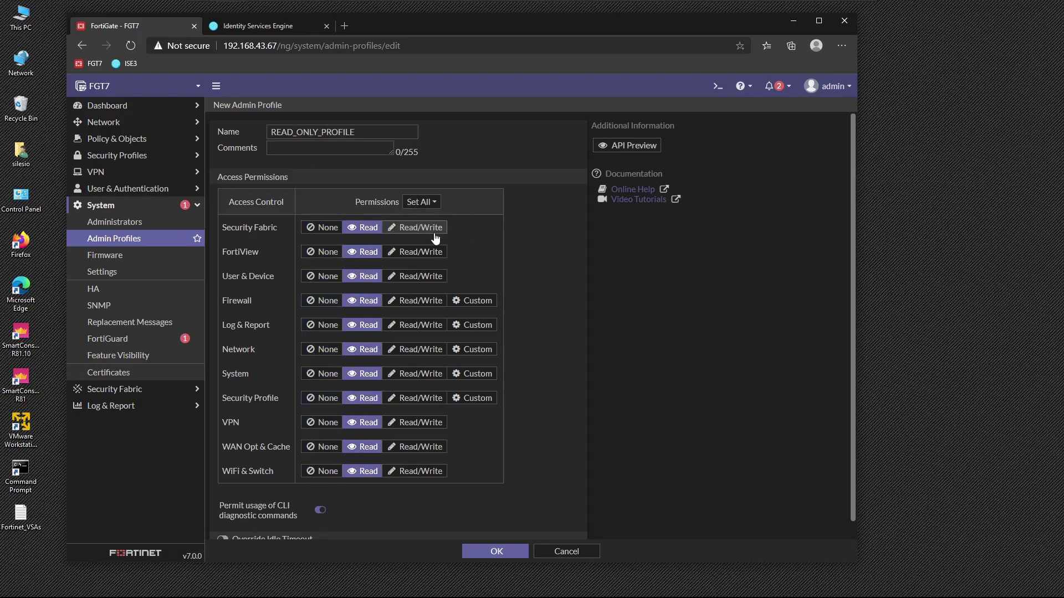
left_click(510, 551)
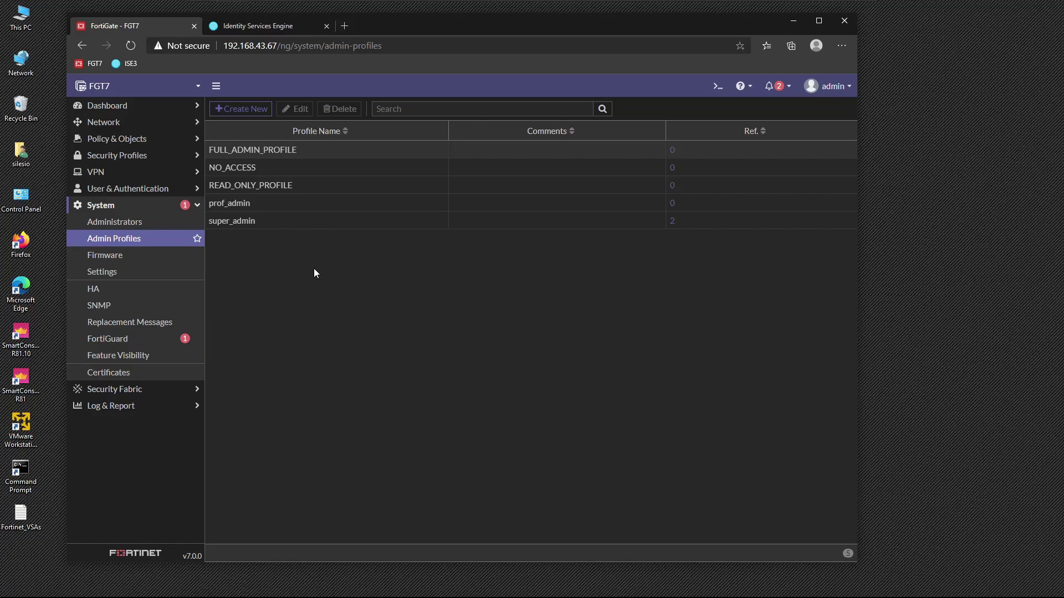
Start a new administrator named RADIUS_ADMINISTRATORS with the type Match all users in a remote server group.
left_click(145, 224)
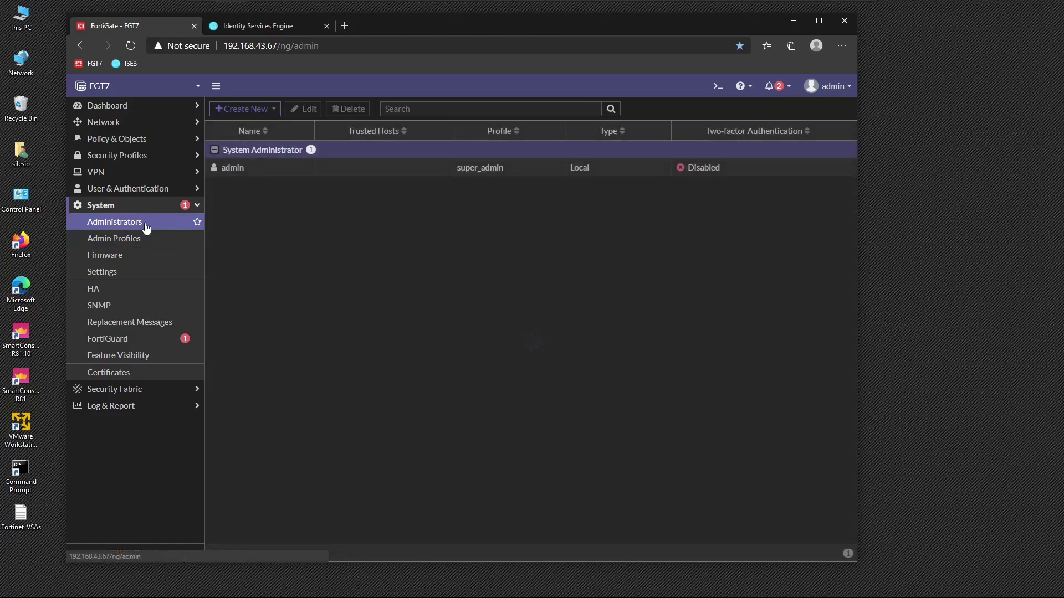
left_click(253, 112)
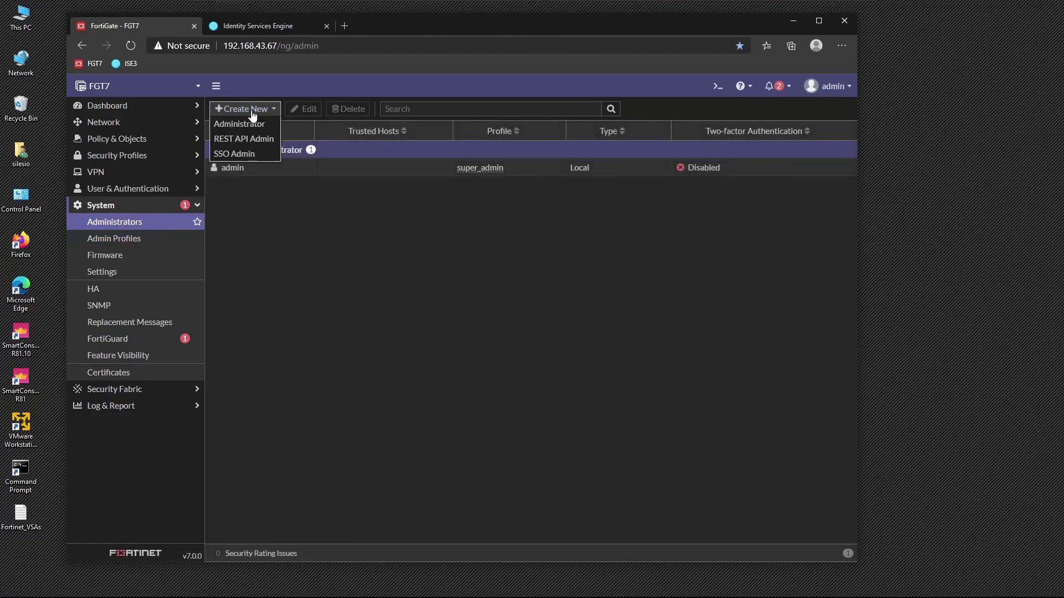
left_click(249, 123)
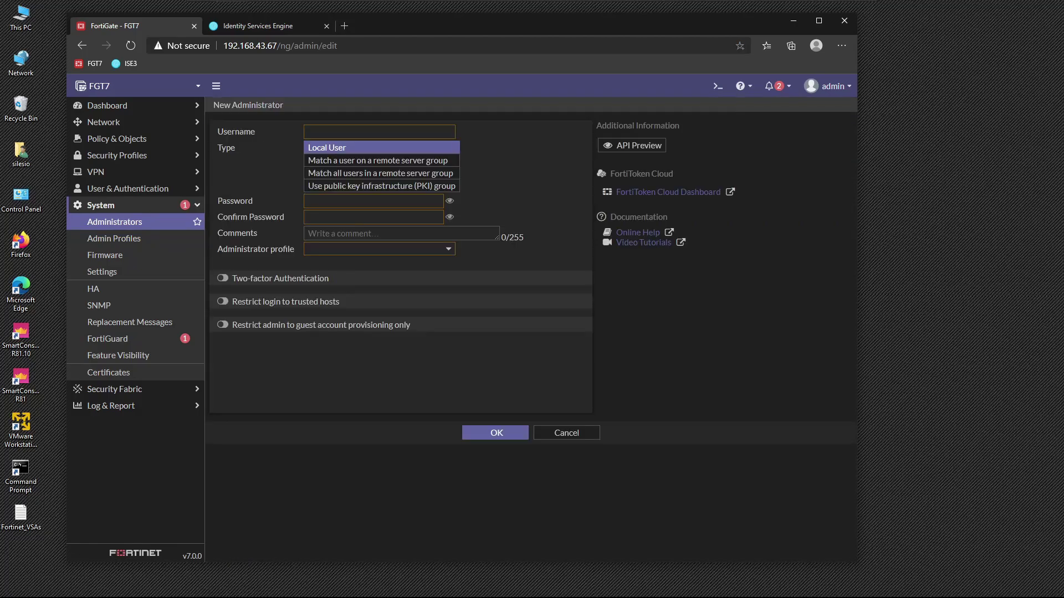
type("RAD")
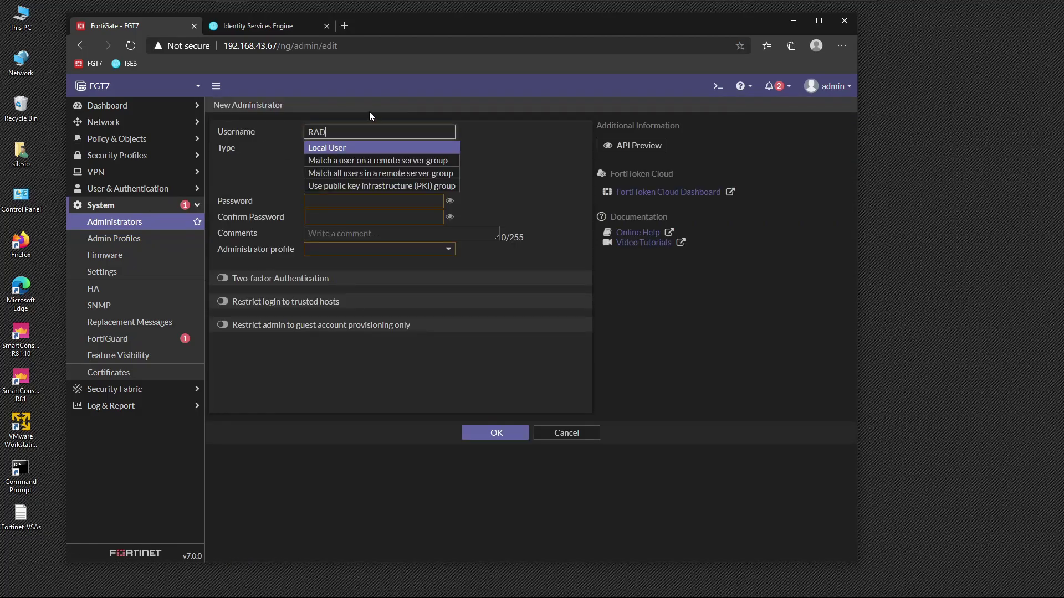
type("IUS_ADMINISTRATORS")
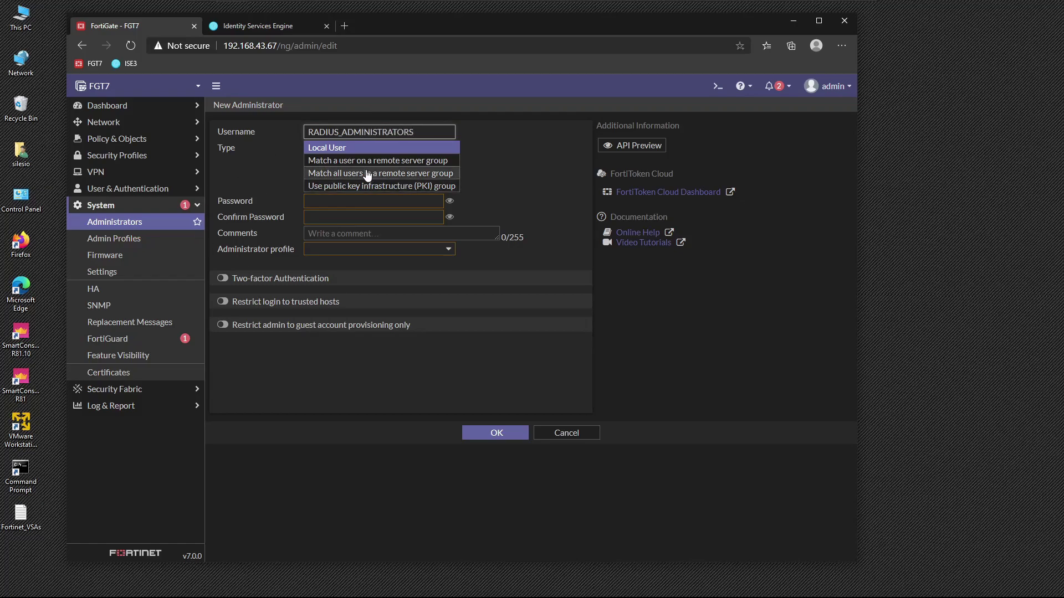
left_click(403, 175)
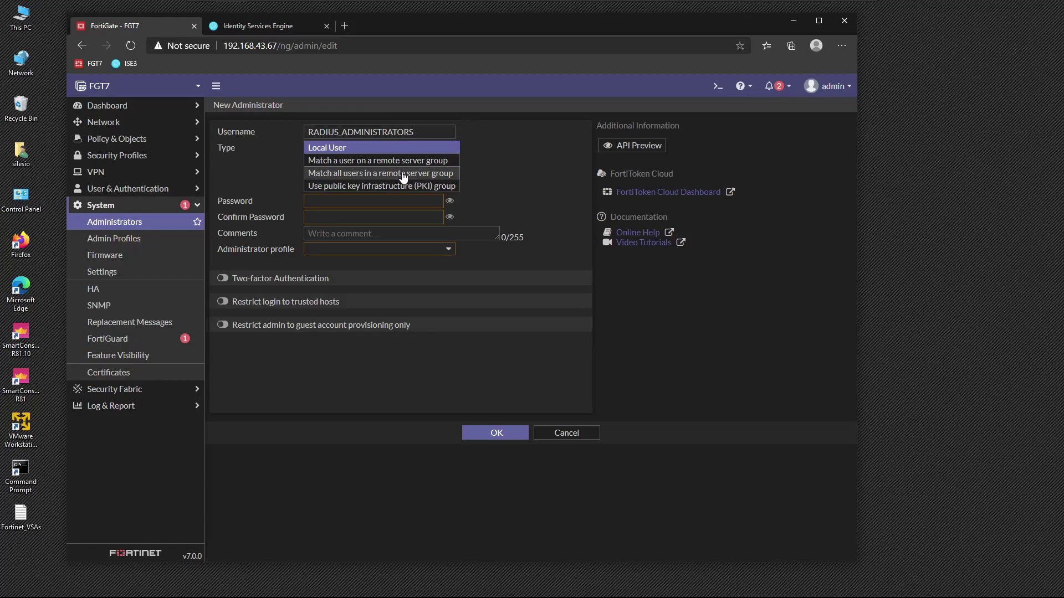
Assign the administrator profile NO_ACCESS and the remote user group RADIUS_GROUP to the new administrator, and save it.
left_click(395, 217)
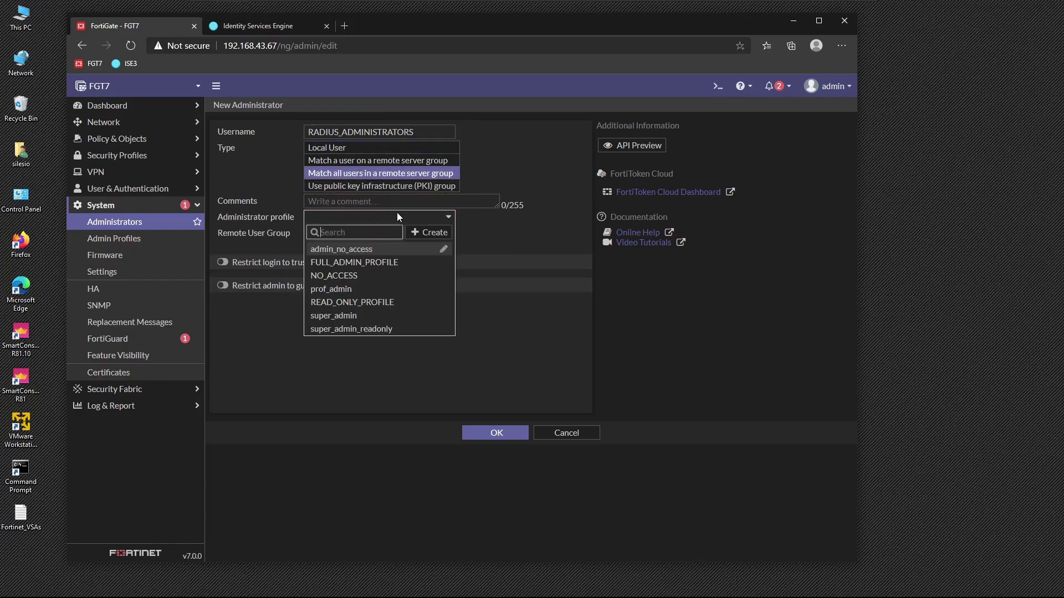
left_click(363, 275)
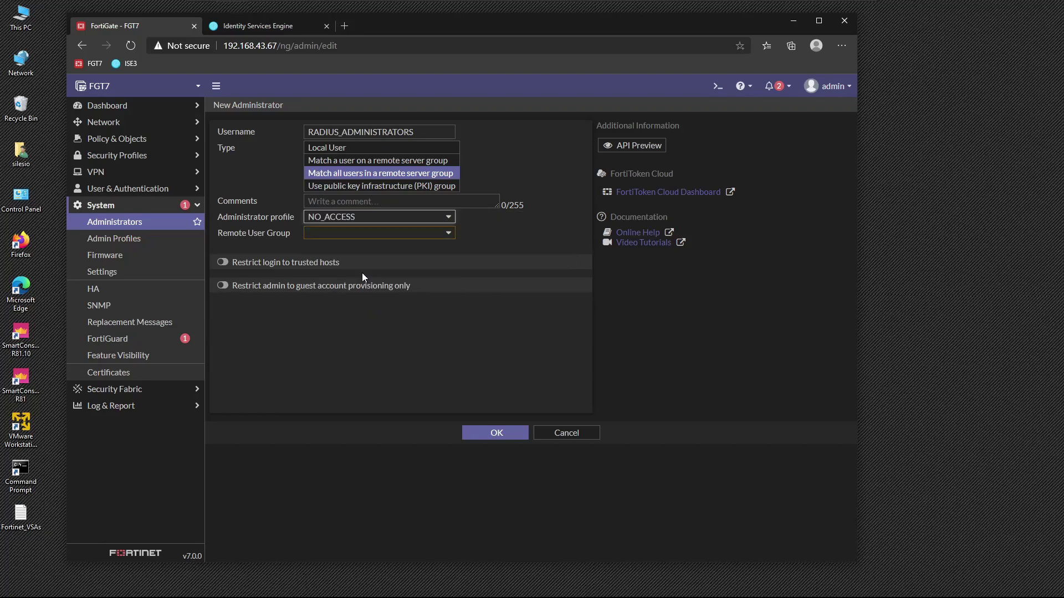
left_click(418, 234)
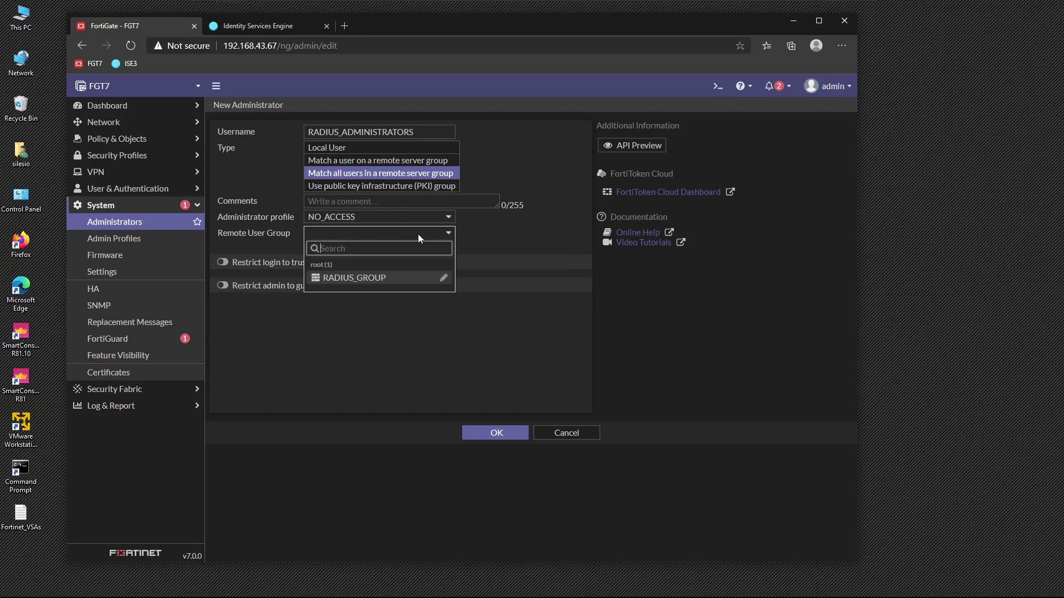
left_click(370, 277)
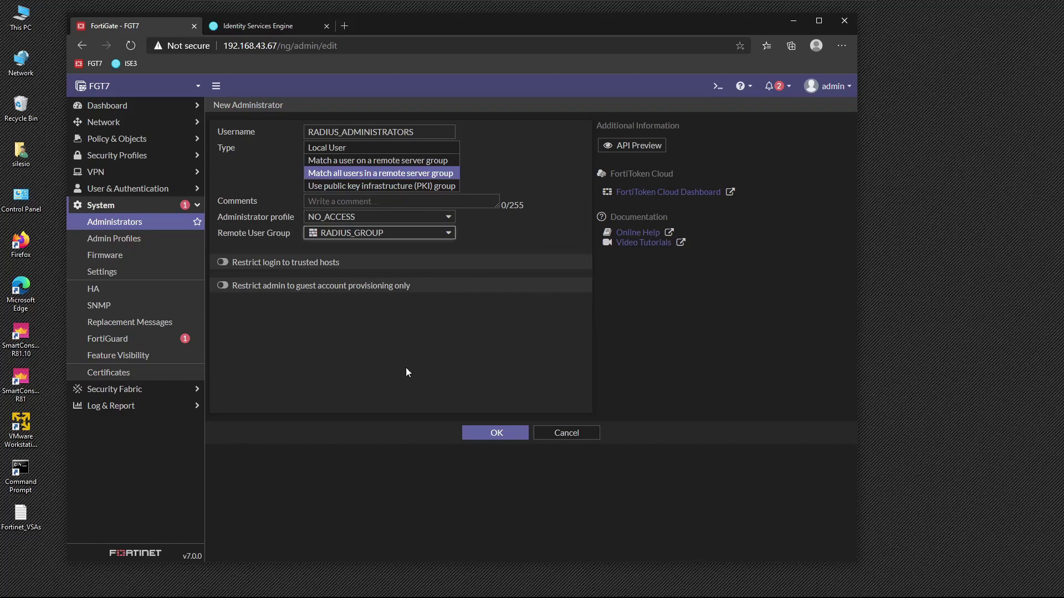
left_click(490, 432)
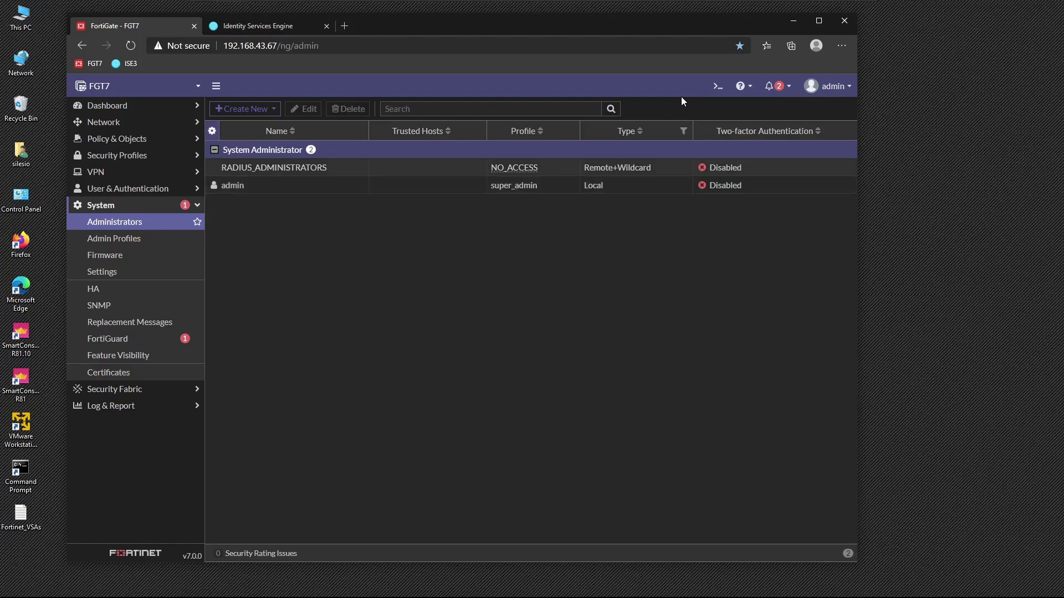
Display the administrator configuration in the CLI console with "show system admin".
left_click(715, 88)
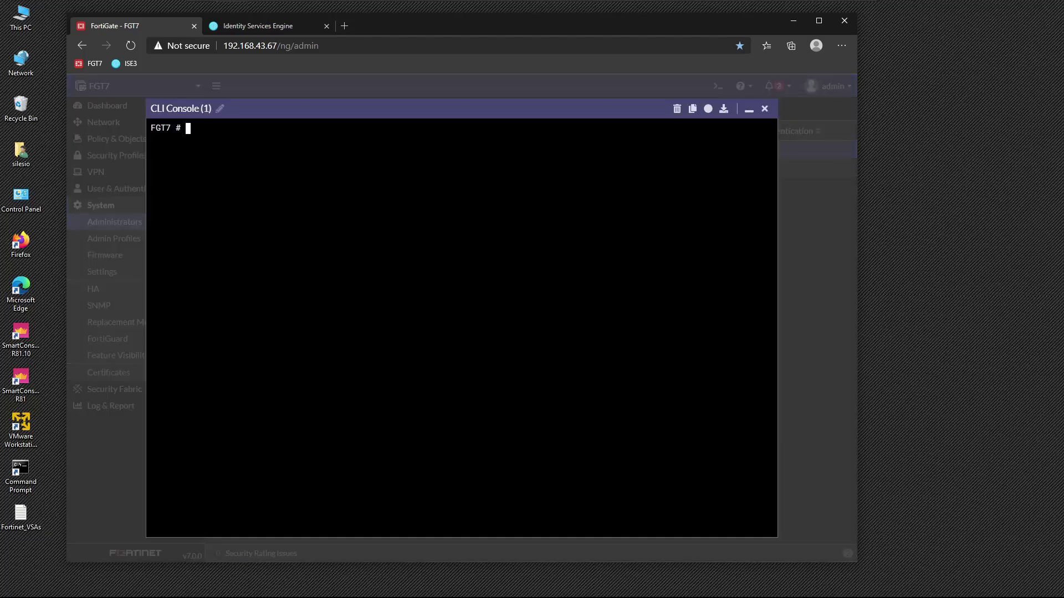
type("show system admin")
key("Return")
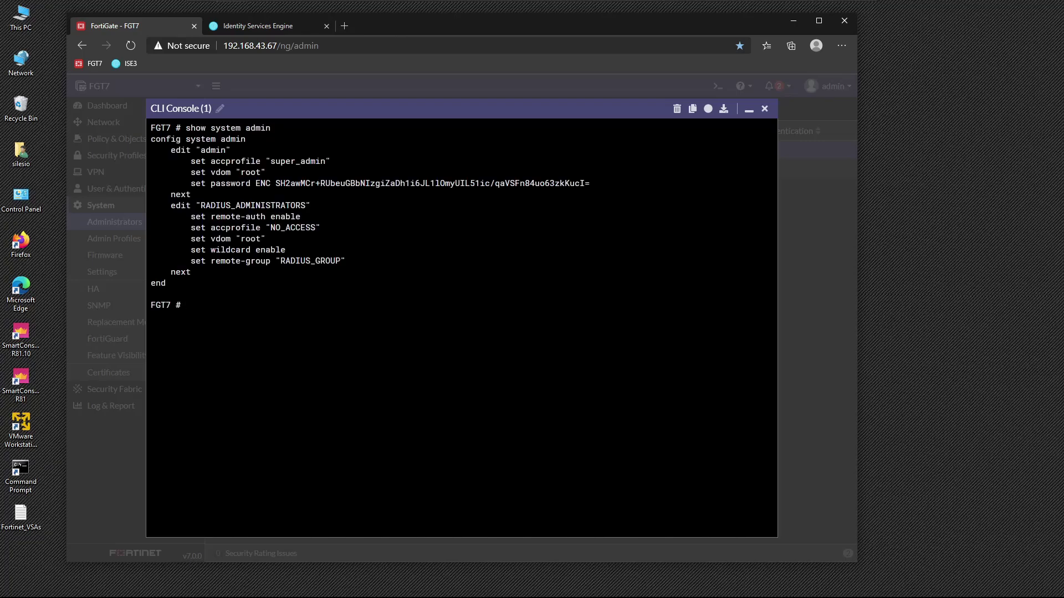
Enter "config system admin" in the CLI and open the RADIUS_ADMINISTRATORS entry for editing.
type("confi")
key("BackSpace")
key("BackSpace")
type("fig admi")
key("BackSpace")
key("BackSpace")
key("BackSpace")
key("BackSpace")
type("system admin")
key("Return")
type("edit")
key("BackSpace")
key("BackSpace")
type("s")
key("BackSpace")
type("it RA")
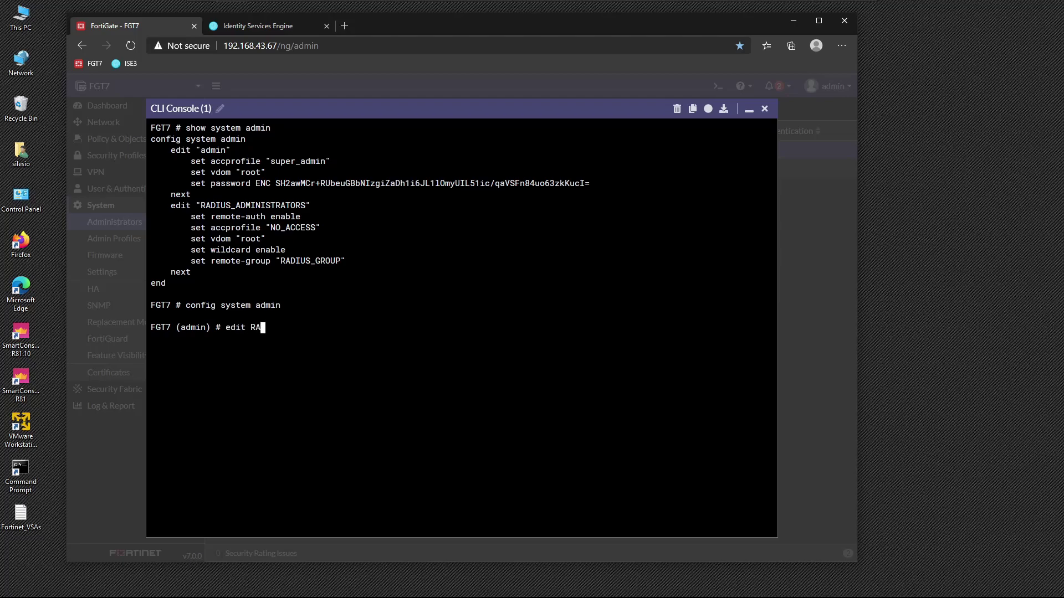
key("Tab")
key("Return")
Run "set accprofile-override enable" for the account, close the configuration with next and end, and show the system admin configuration.
type("set ")
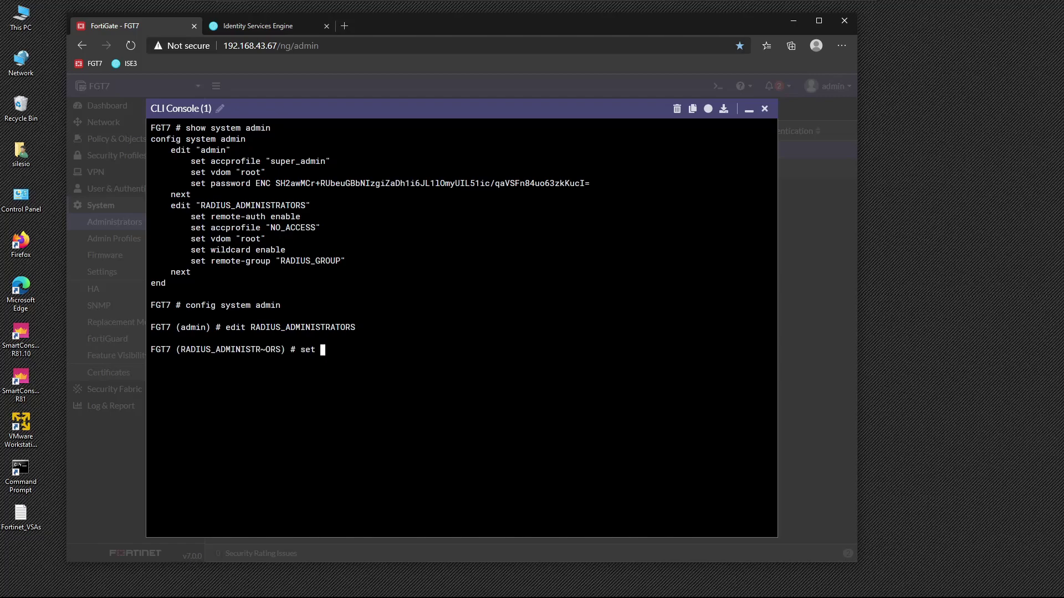
type("acc")
key("Tab")
type("-p")
key("BackSpace")
type("o")
key("Tab")
type("enable")
key("Return")
type("en")
key("BackSpace")
key("BackSpace")
type("next")
key("Return")
type("end")
key("Return")
type("show")
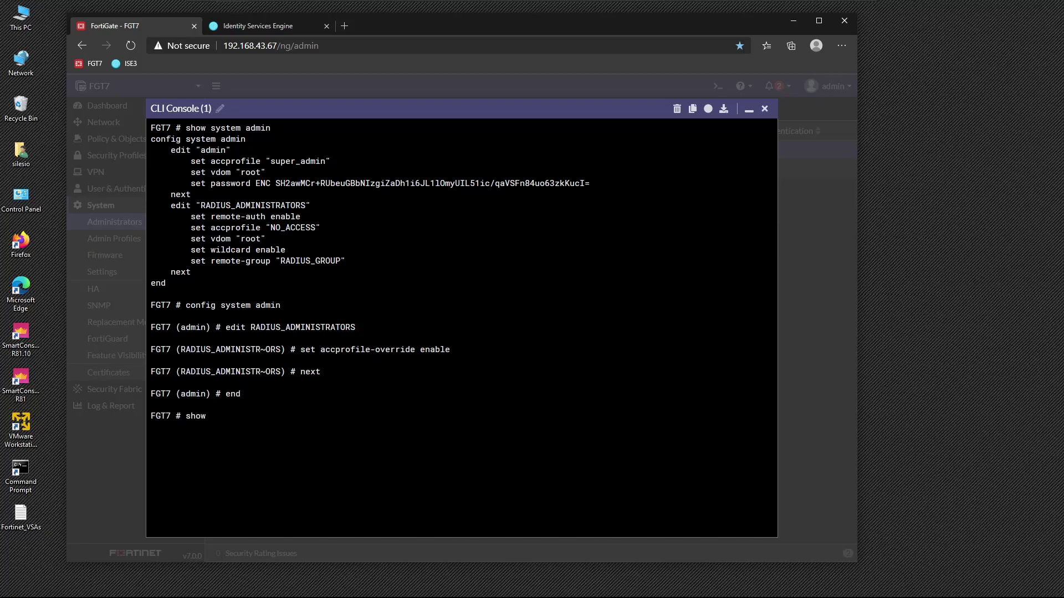
type(" system admin")
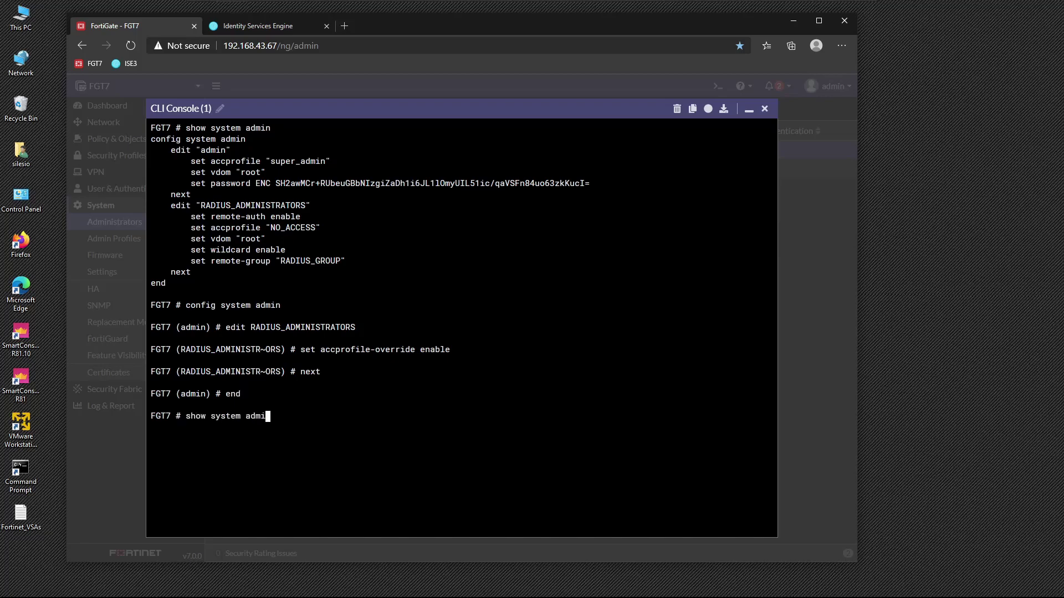
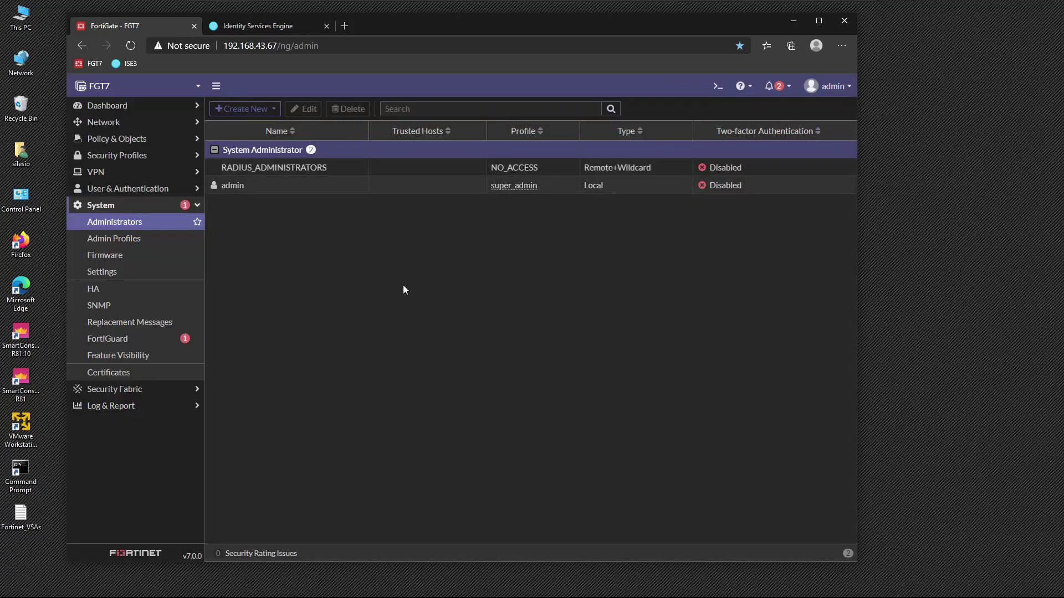
Switch to Cisco ISE and create a user identity group named FORTIGATE_ADMINS.
key("ctrl+Tab")
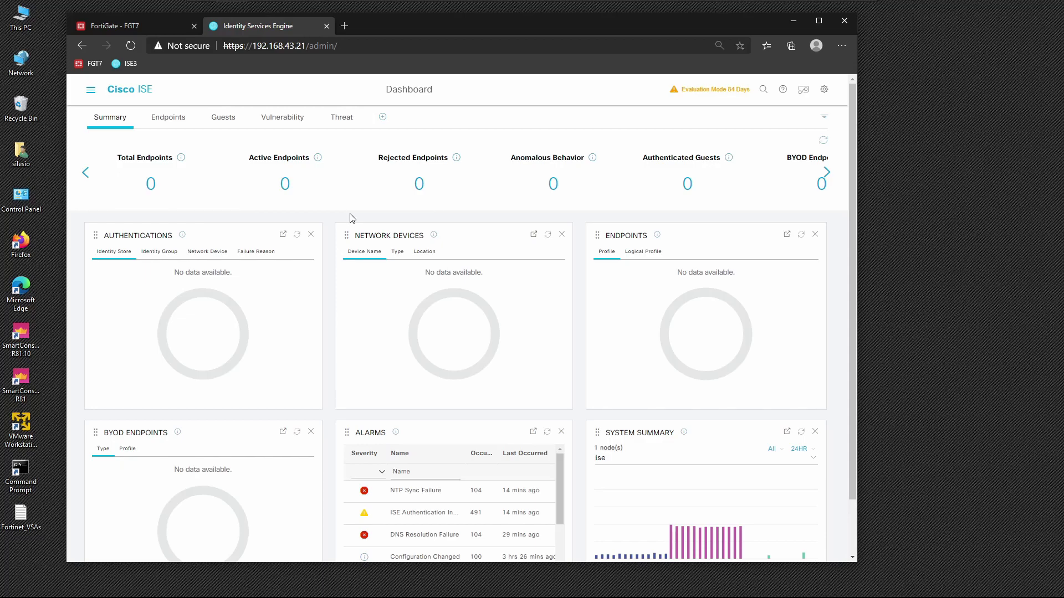
left_click(90, 90)
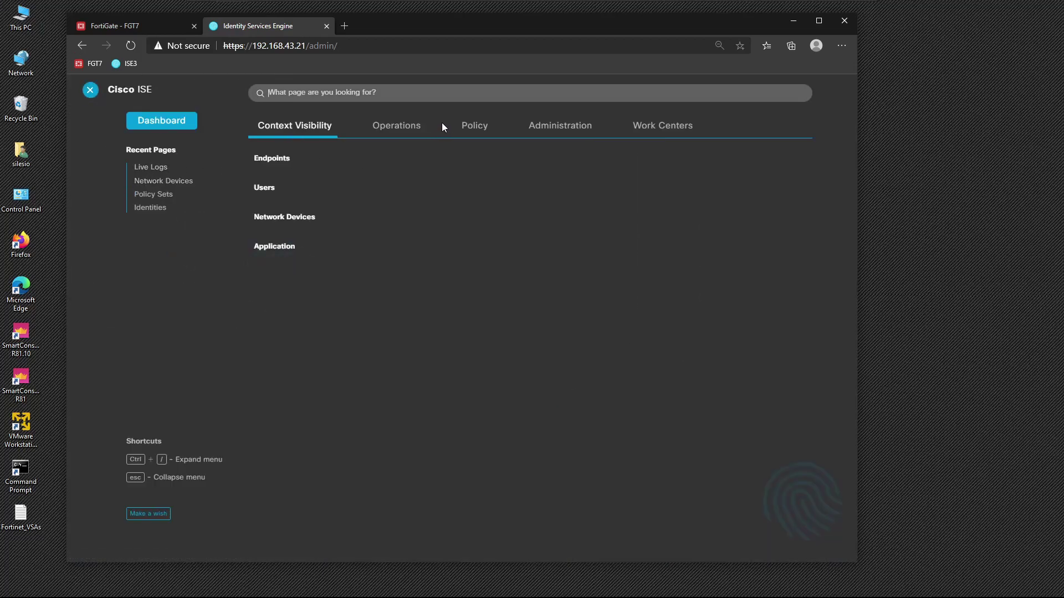
left_click(545, 131)
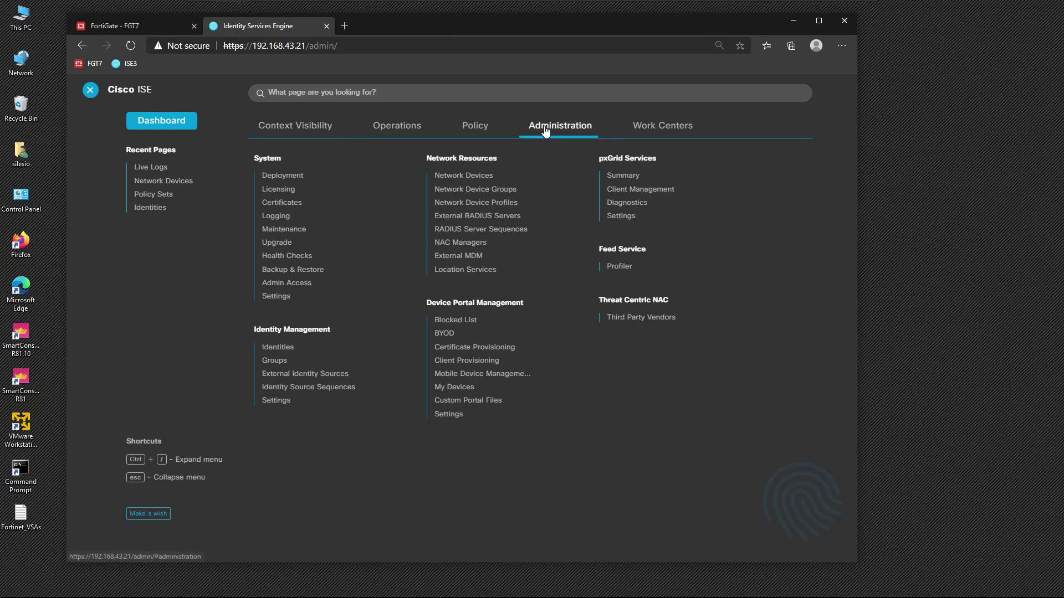
left_click(273, 361)
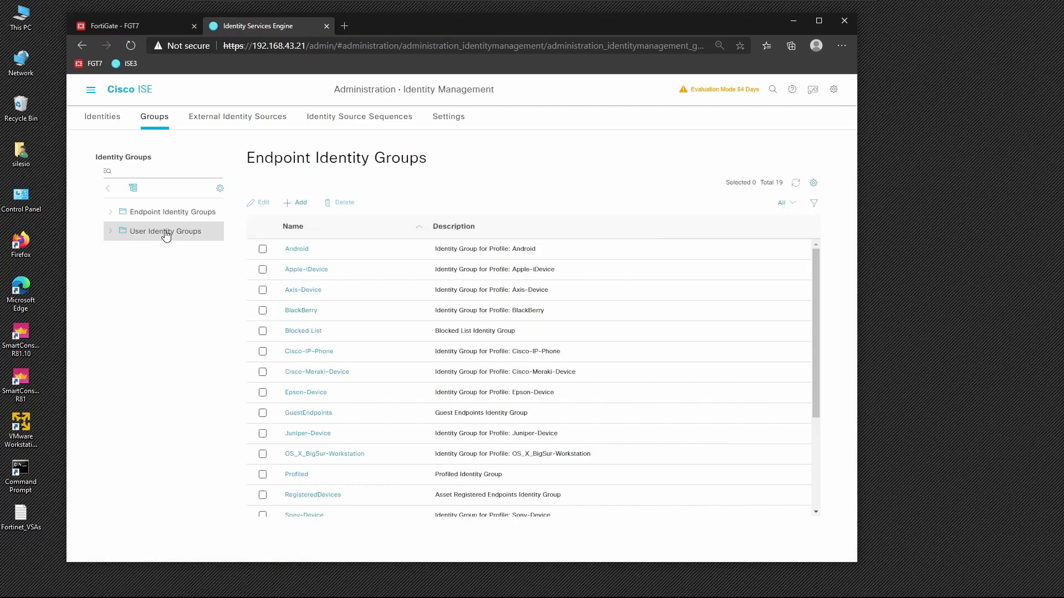
left_click(165, 232)
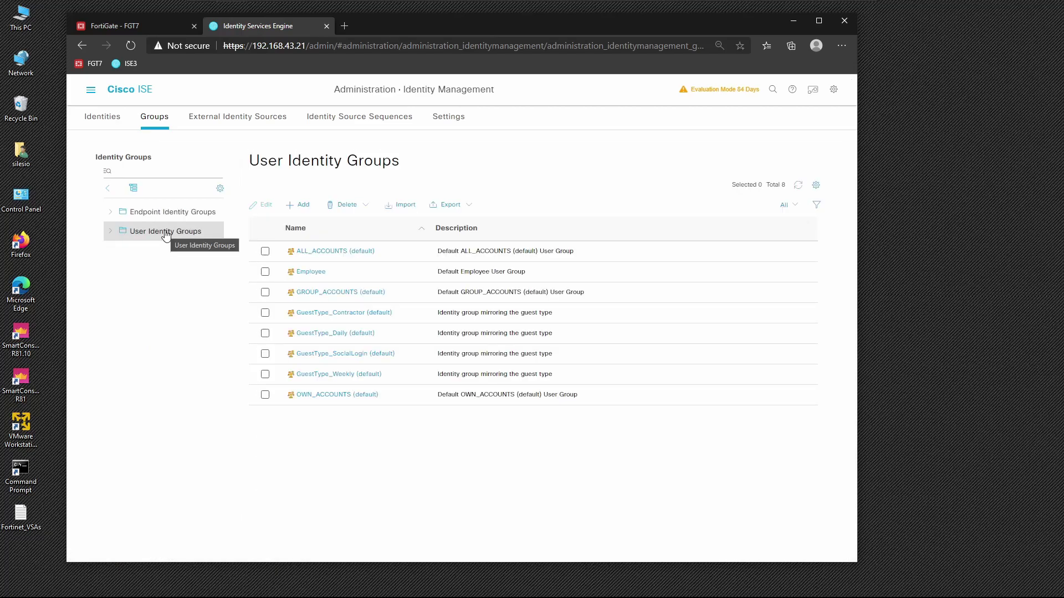
left_click(301, 205)
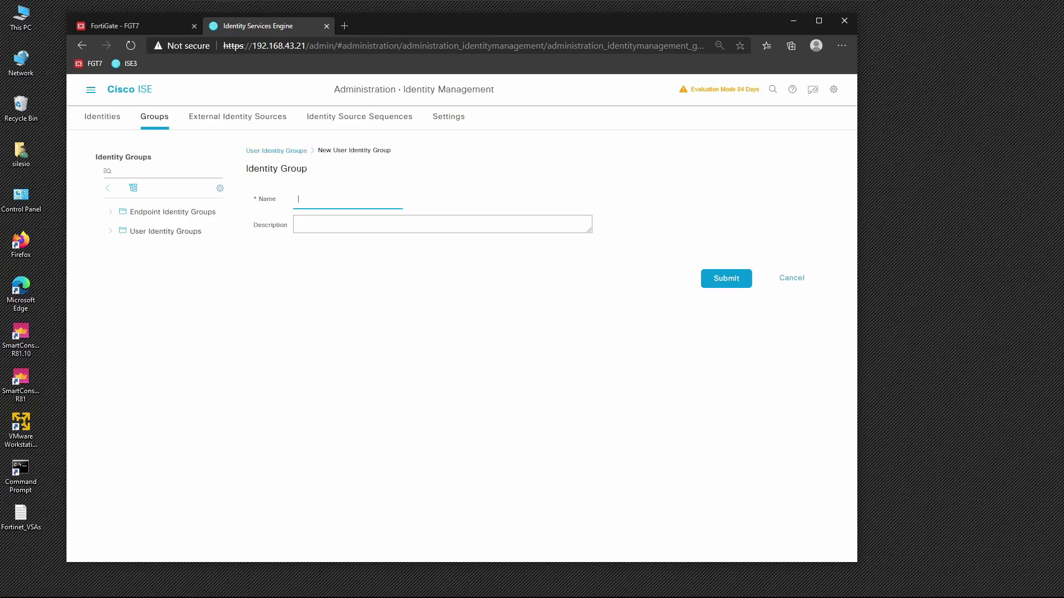
type("FORTIGATE_ADMINS")
left_click(714, 277)
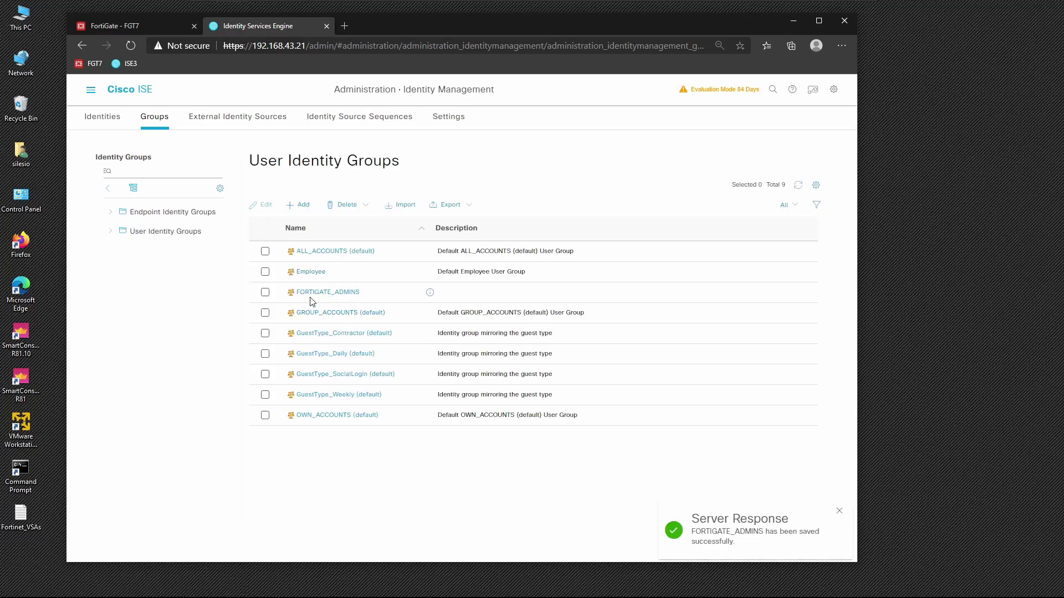
Create a second user identity group named FORTIGATE_OPERATORS.
left_click(298, 206)
type("FORTIGATE_OPERATORS")
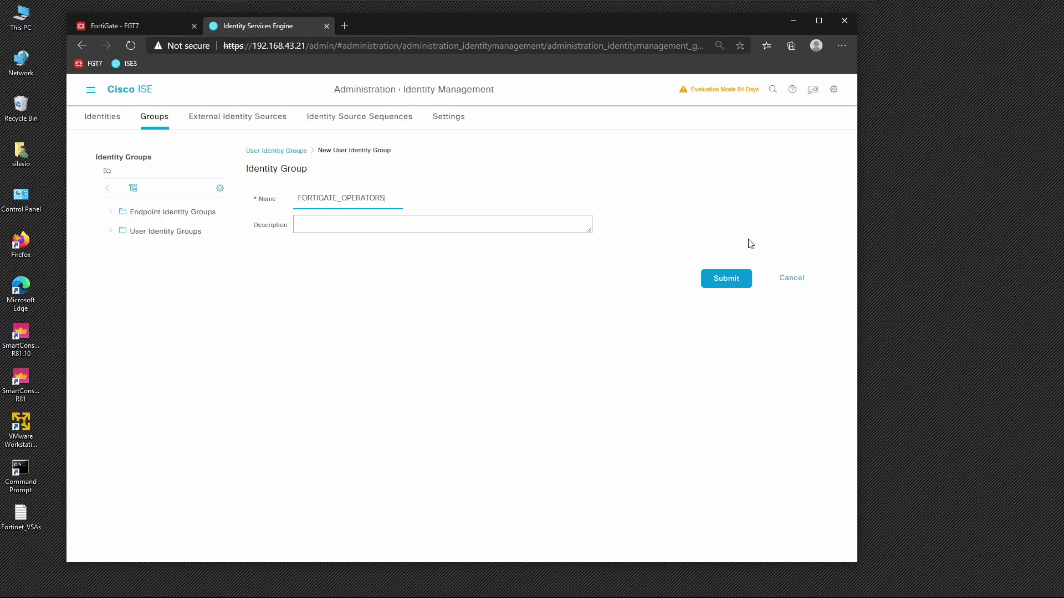
left_click(734, 277)
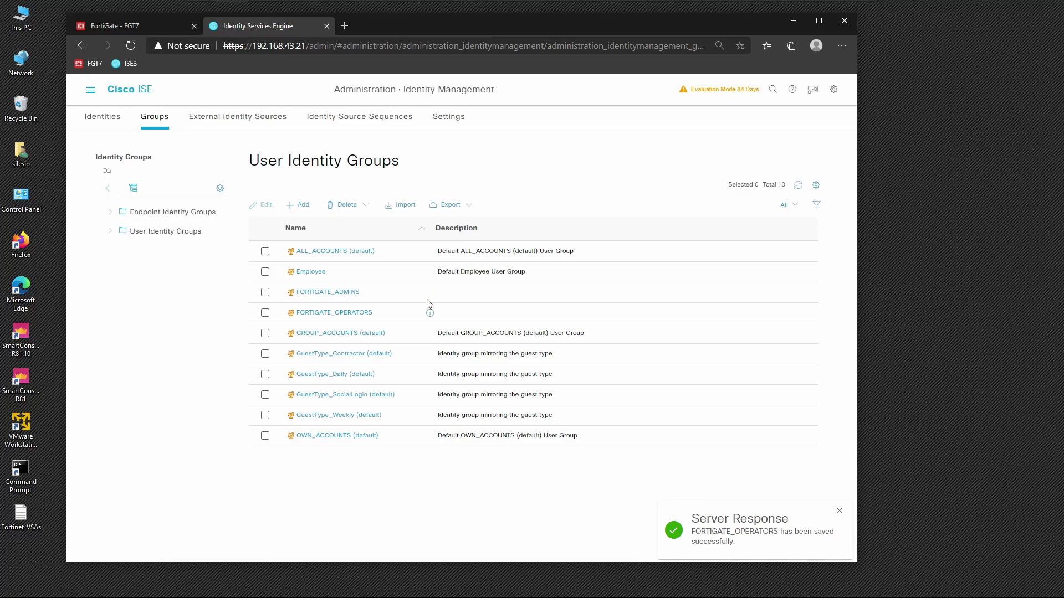
Start a new network access user and enter the first account's username and its login password twice.
left_click(98, 121)
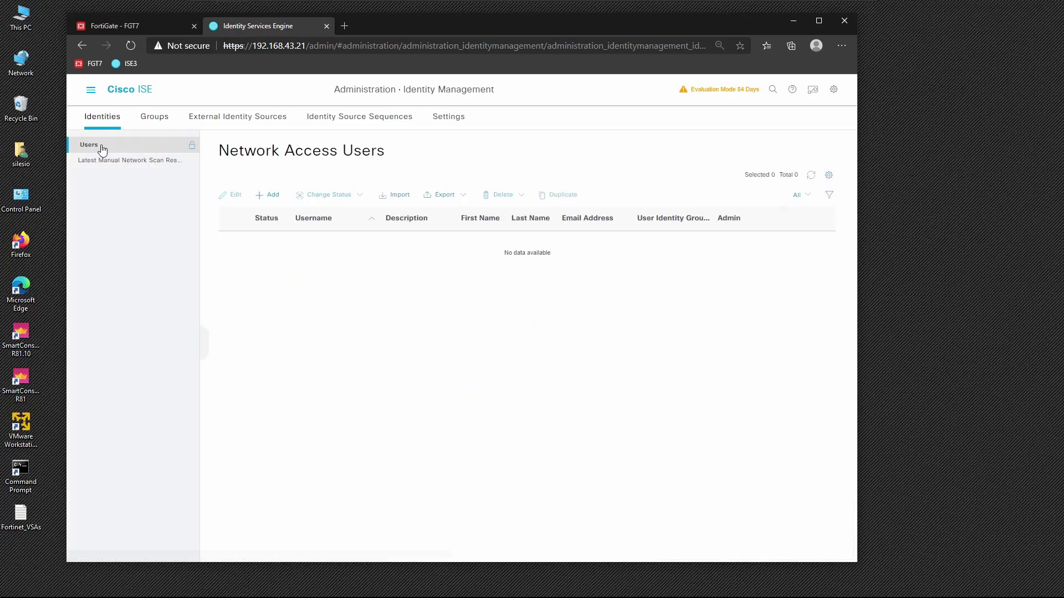
left_click(271, 197)
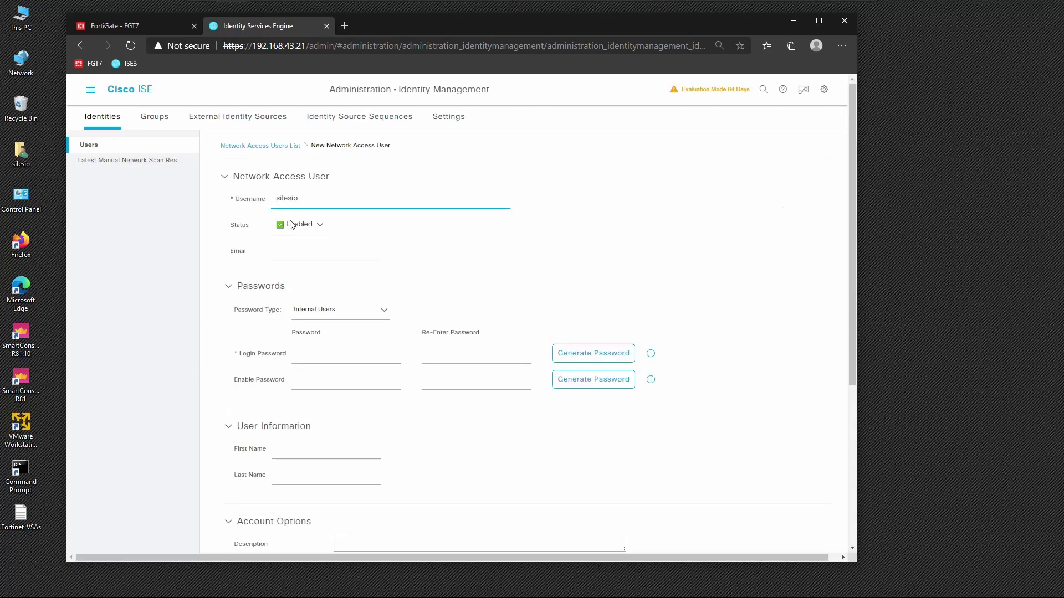
left_click(333, 358)
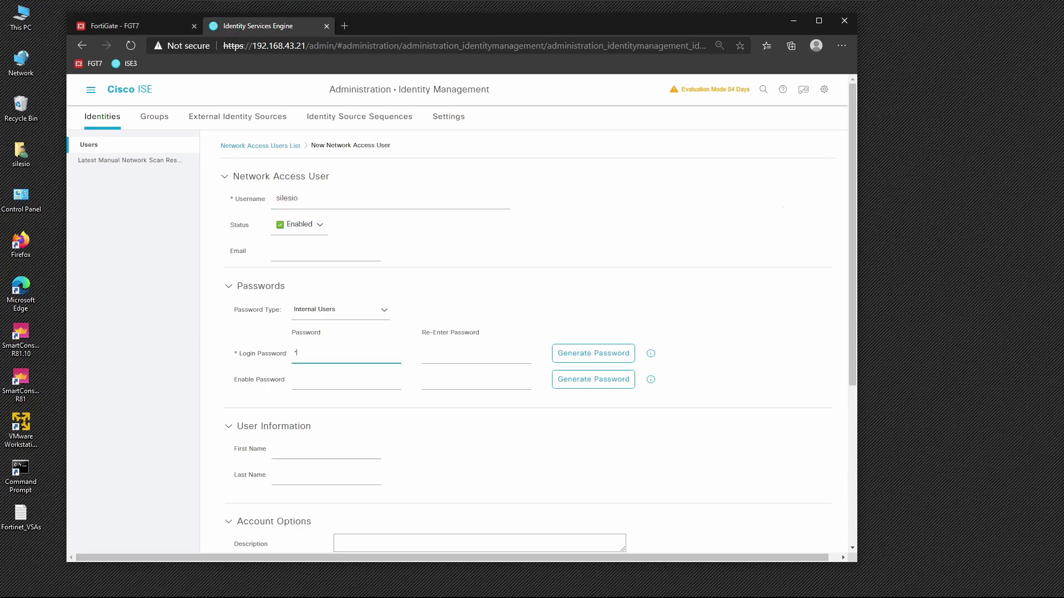
left_click(476, 354)
Assign the new network access user to the FORTIGATE_ADMINS user group and submit the account.
scroll(333, 401, "down", 5)
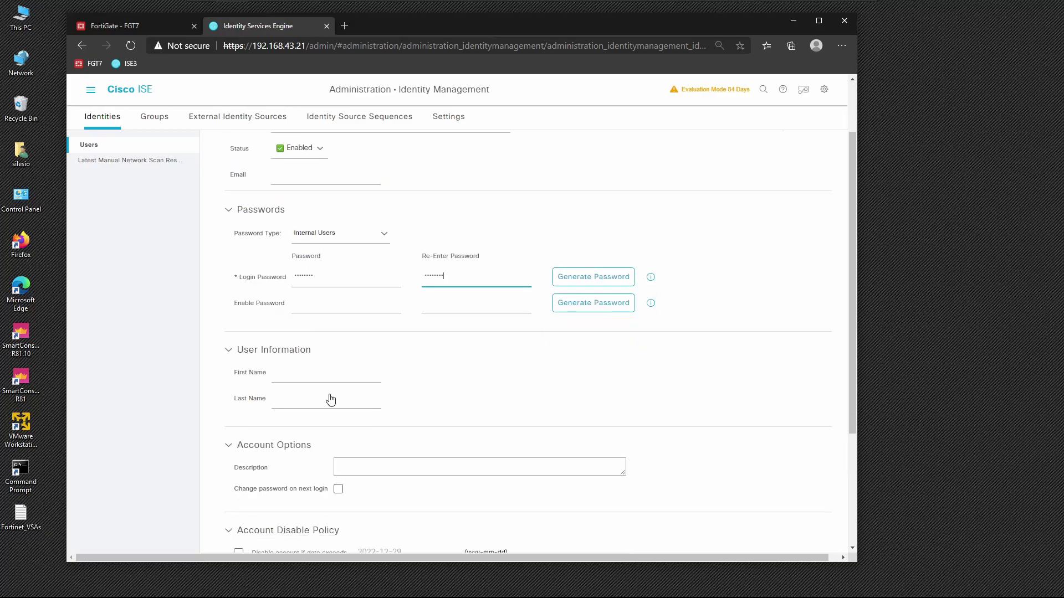
left_click(370, 465)
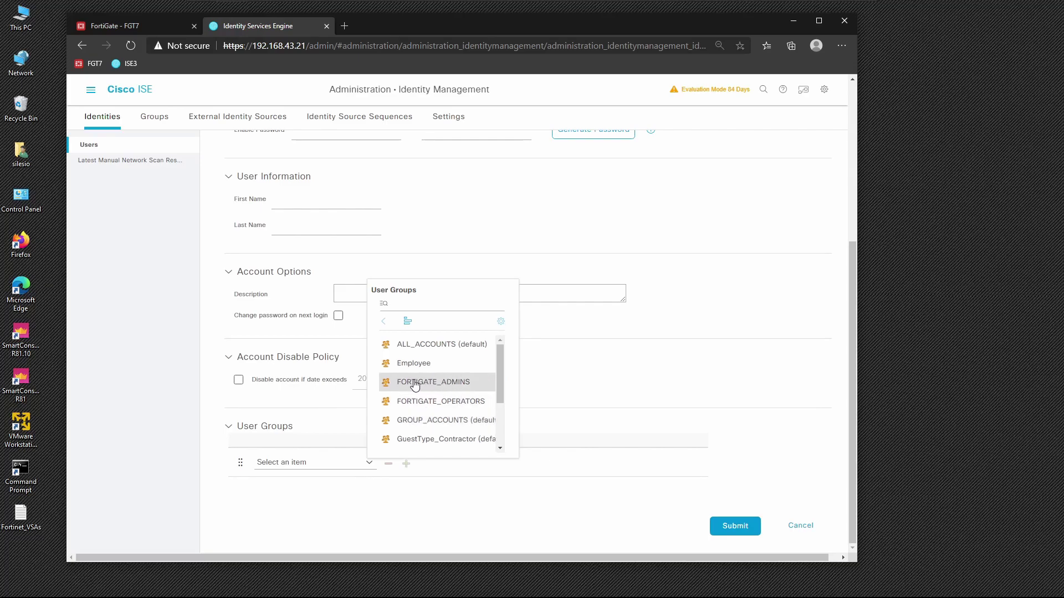
left_click(434, 382)
left_click(724, 526)
Create the second network access user with its username and login password entered twice, assigned to the FORTIGATE_OPERATORS user group.
left_click(270, 196)
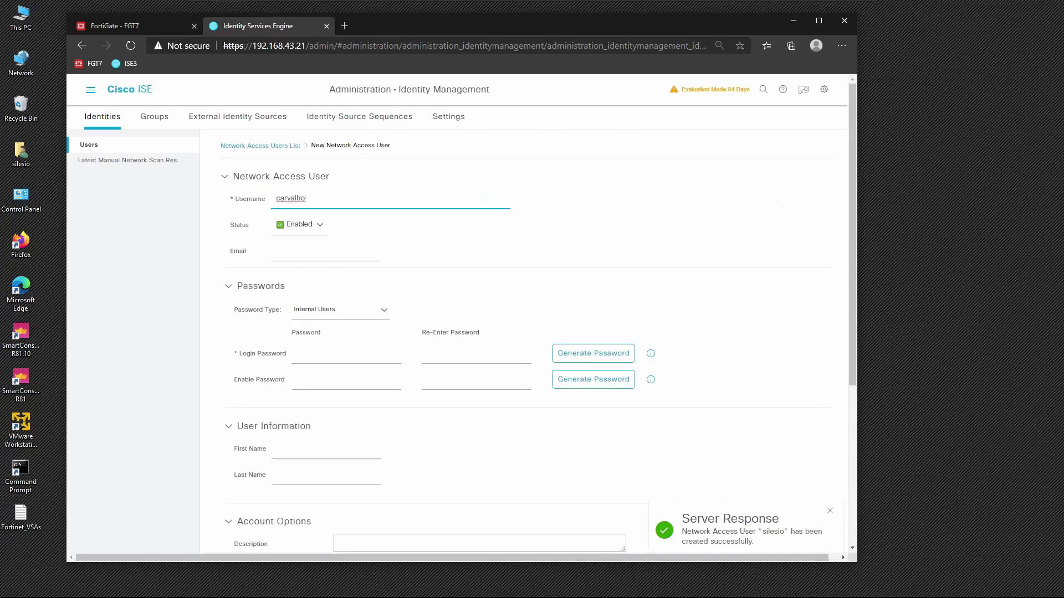
left_click(365, 360)
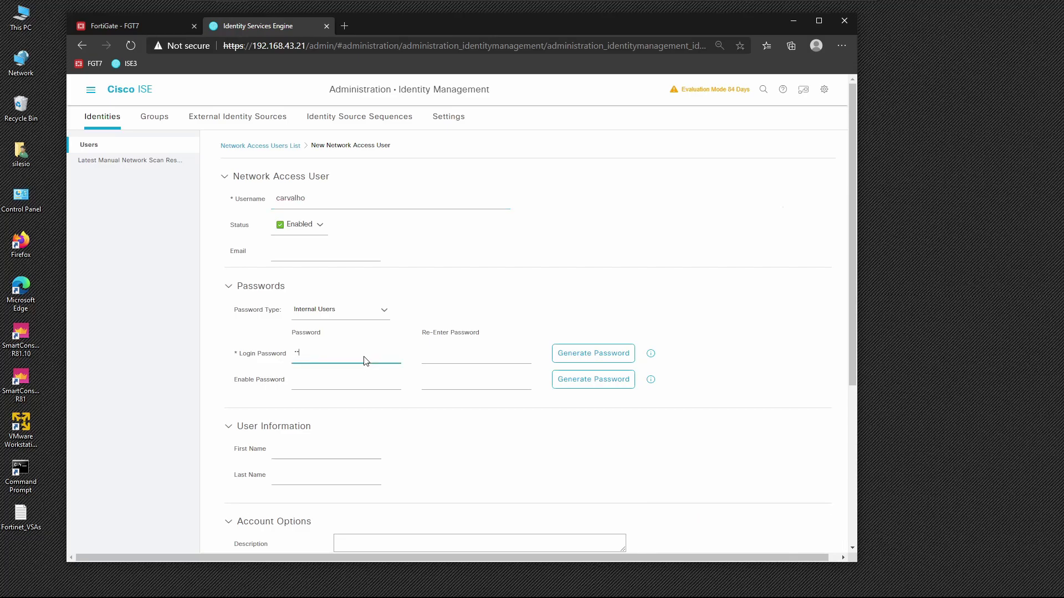
key("Tab")
scroll(365, 361, "down", 5)
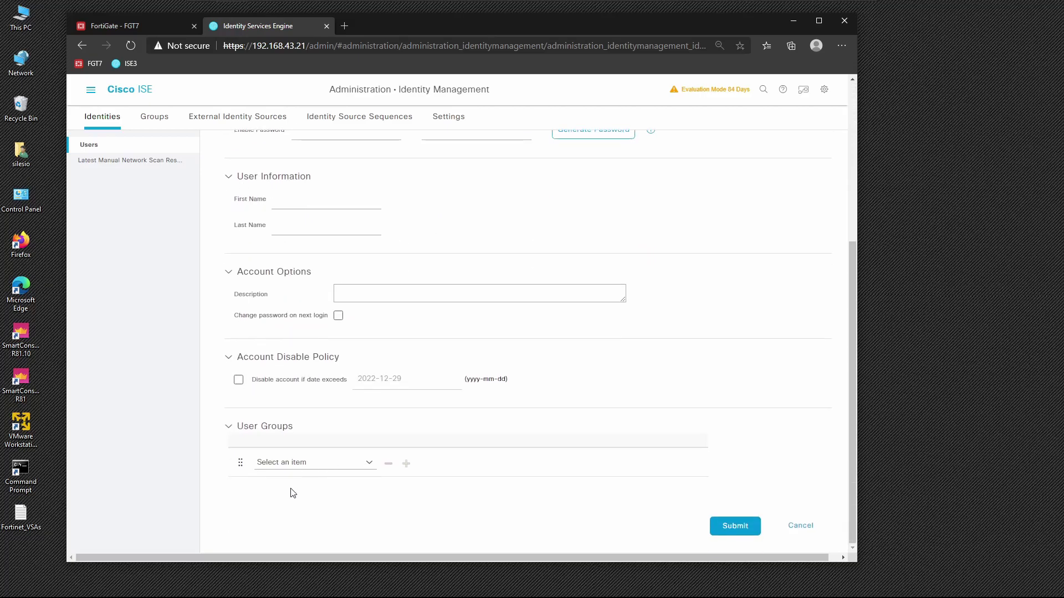
left_click(369, 463)
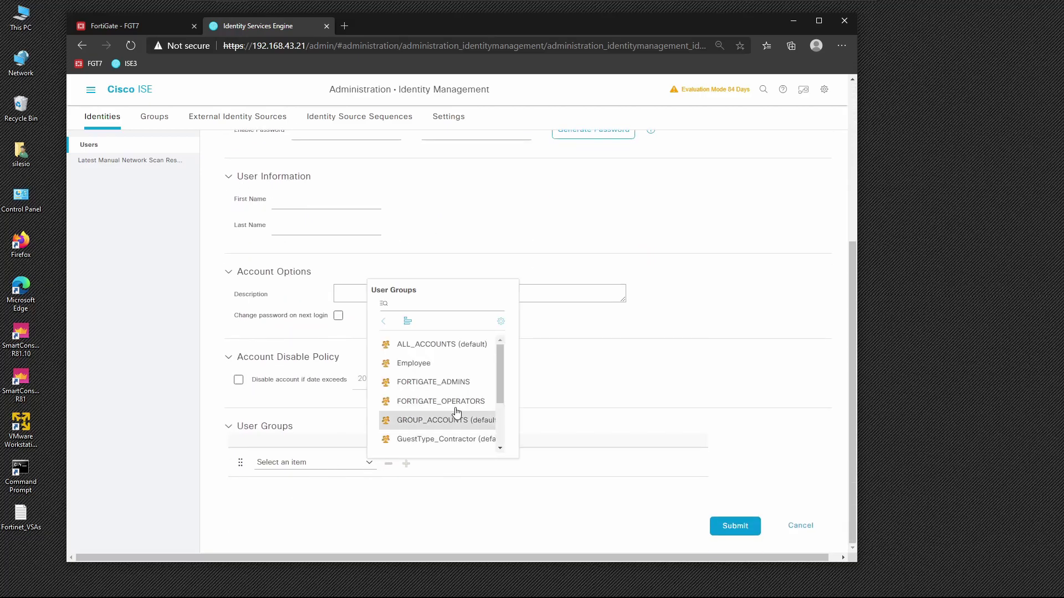
left_click(450, 403)
left_click(726, 525)
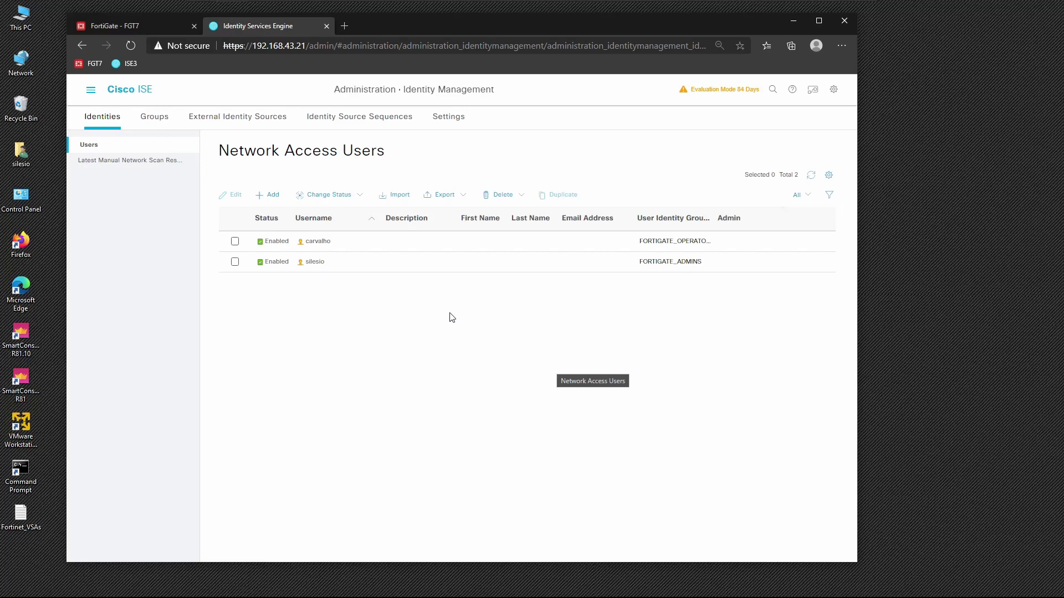
Start a new network device named FGT with the IP address 192.168.43.67.
left_click(90, 96)
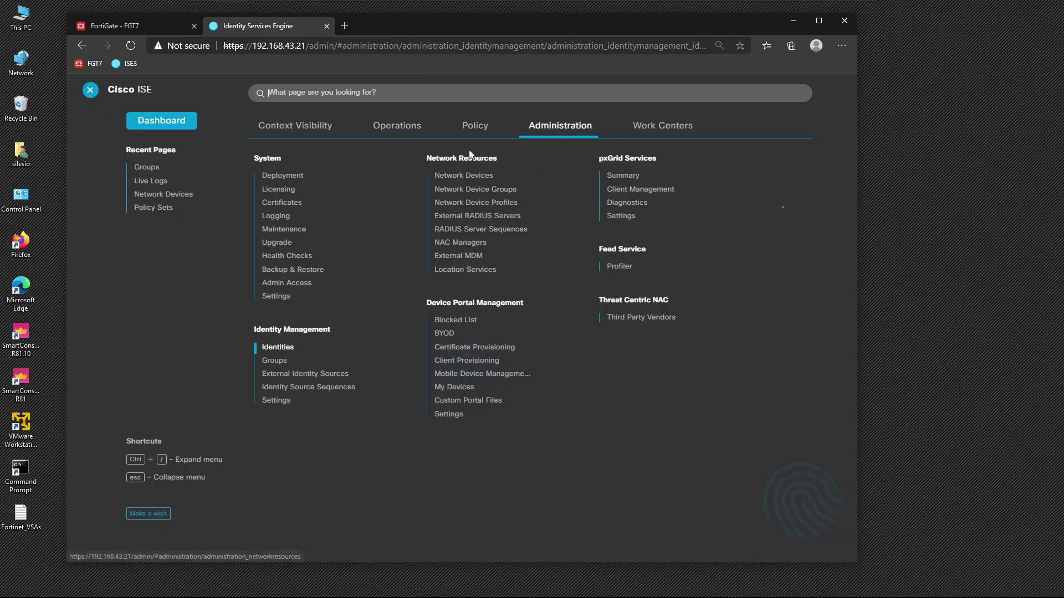
left_click(477, 178)
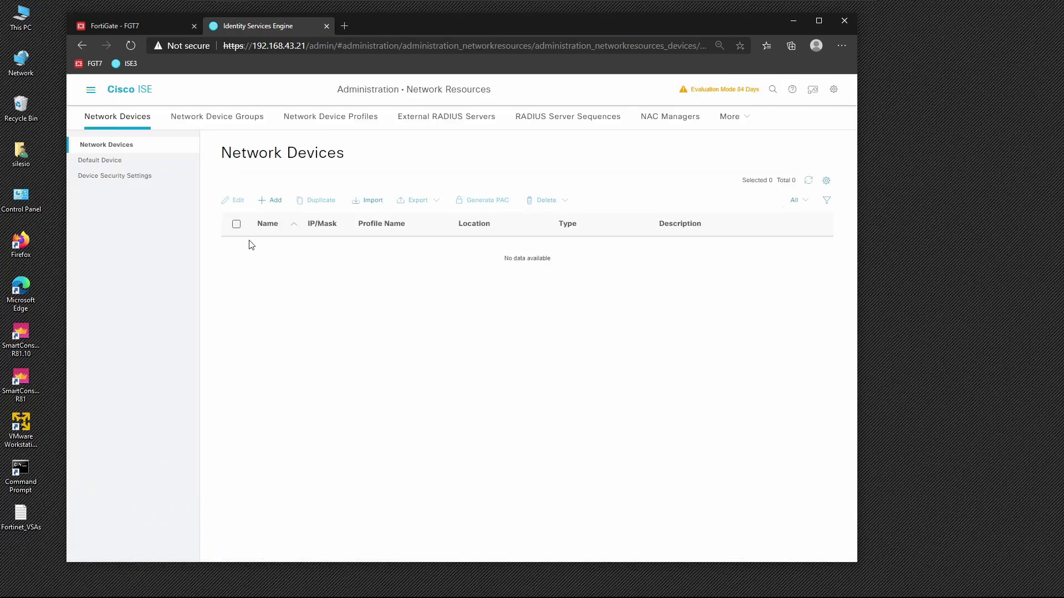
left_click(274, 204)
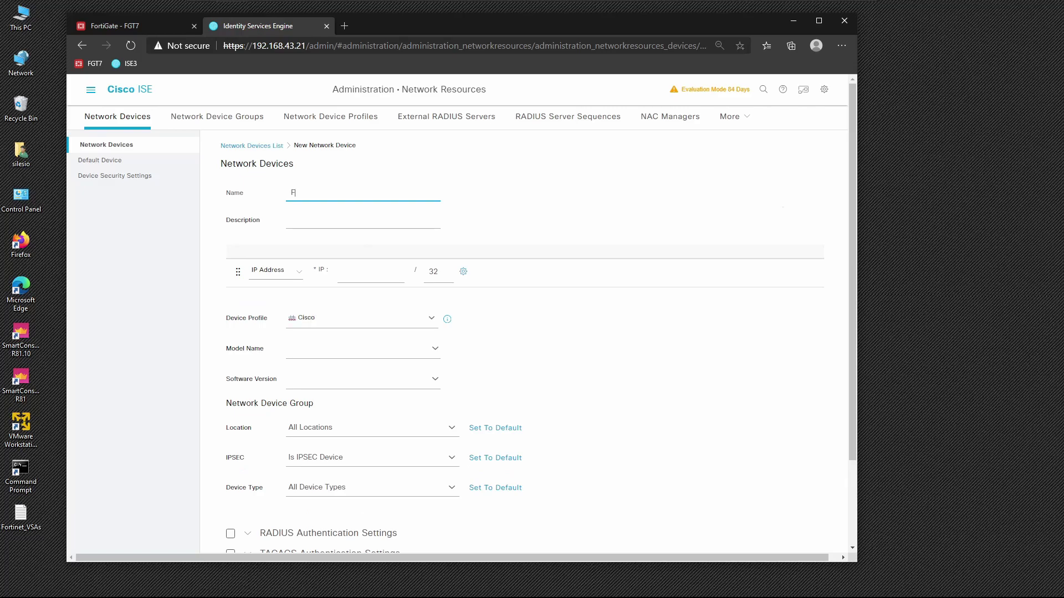
left_click(373, 272)
type("192.168")
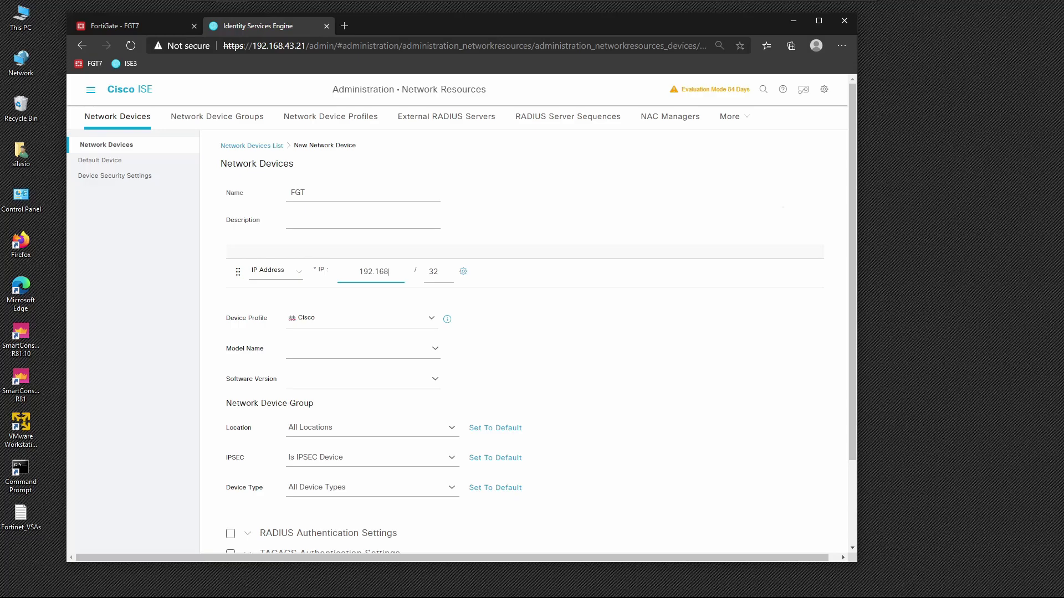
type(".43.67")
Enable RADIUS authentication settings for the FGT device, enter the RADIUS shared secret, and submit the device.
scroll(351, 330, "down", 4)
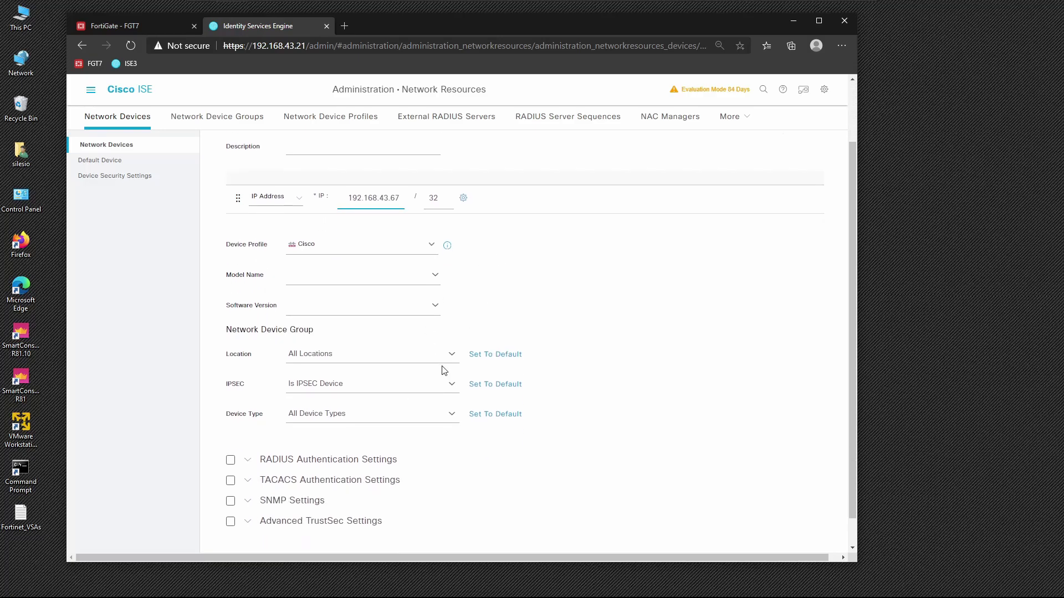
left_click(230, 428)
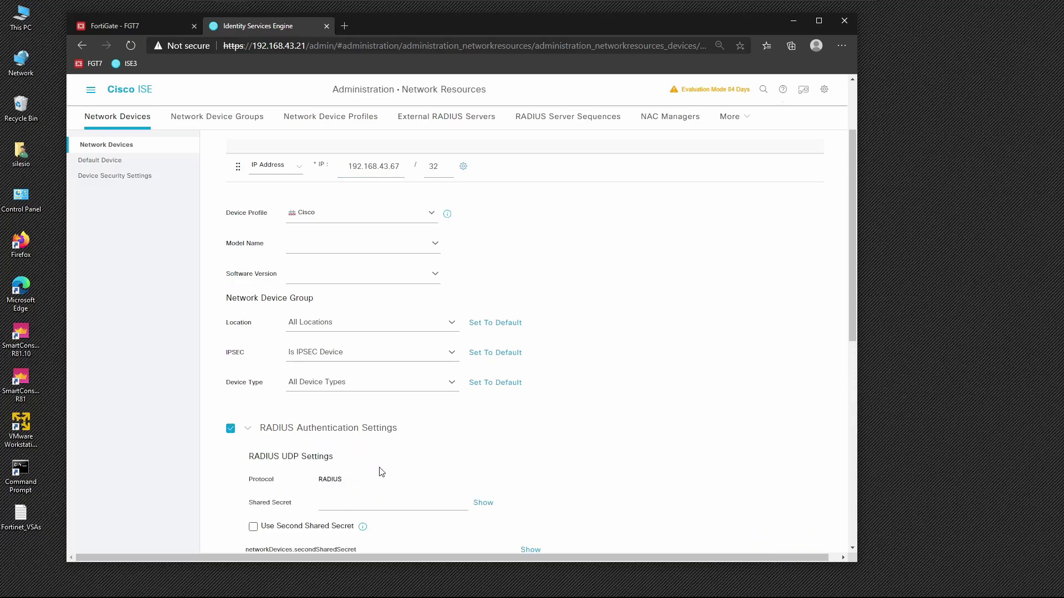
scroll(378, 471, "down", 3)
left_click(393, 359)
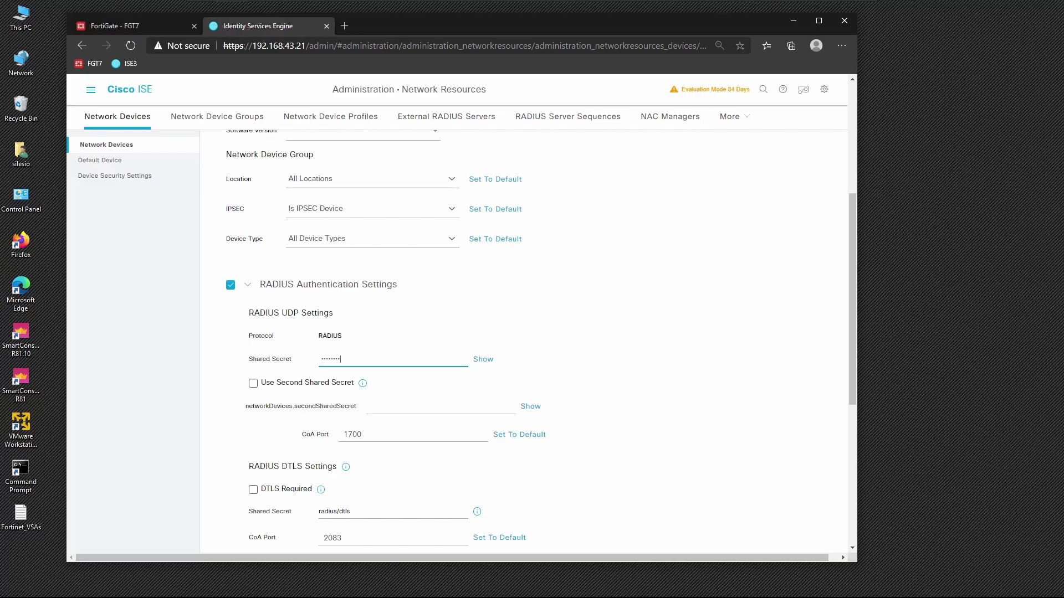
scroll(470, 380, "down", 6)
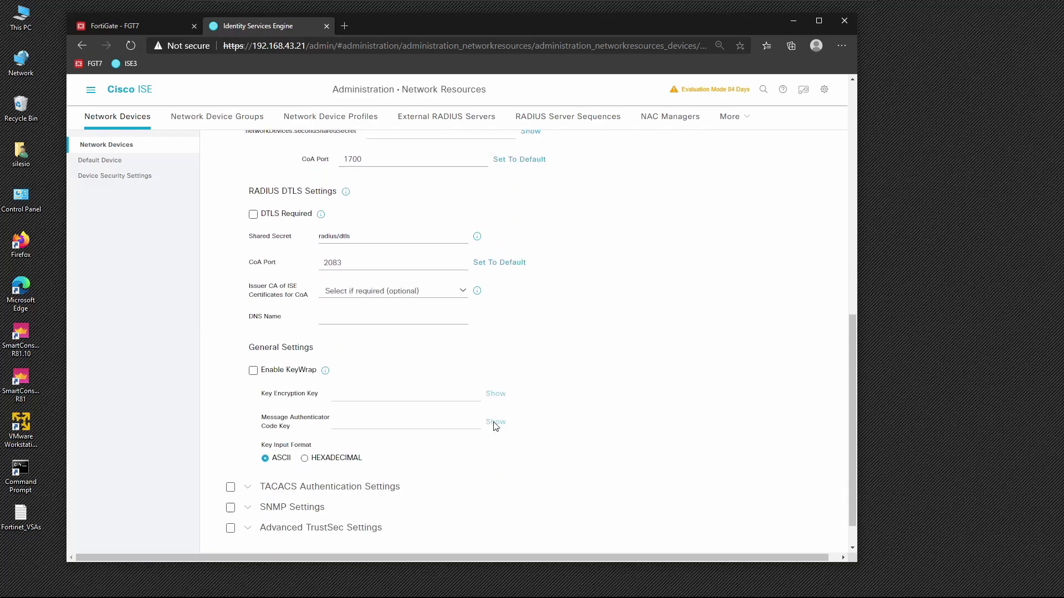
left_click(739, 543)
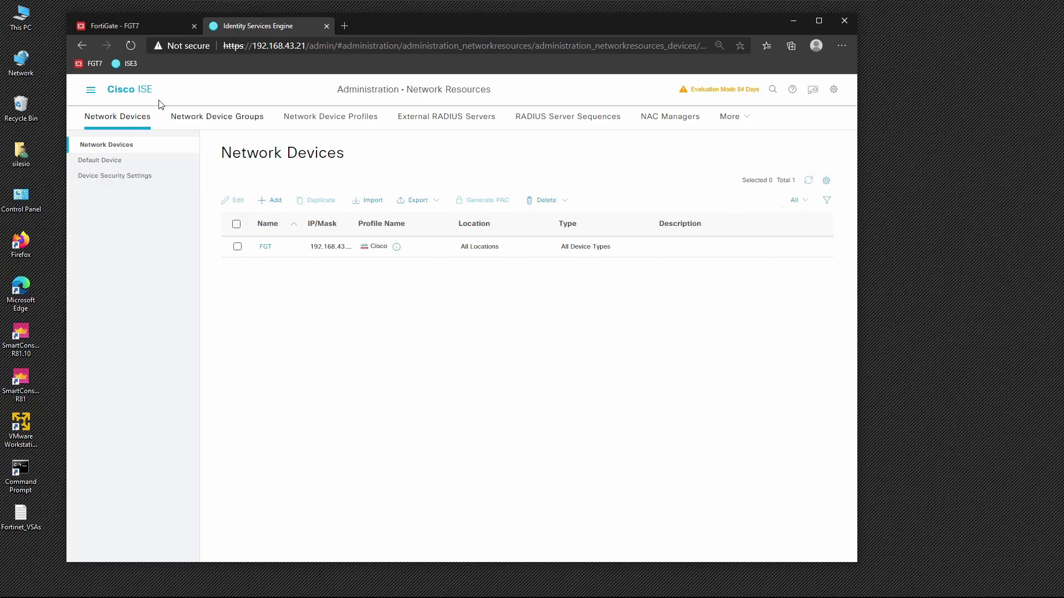
Open the RADIUS Vendors list within the Radius system dictionaries of the policy elements.
left_click(123, 91)
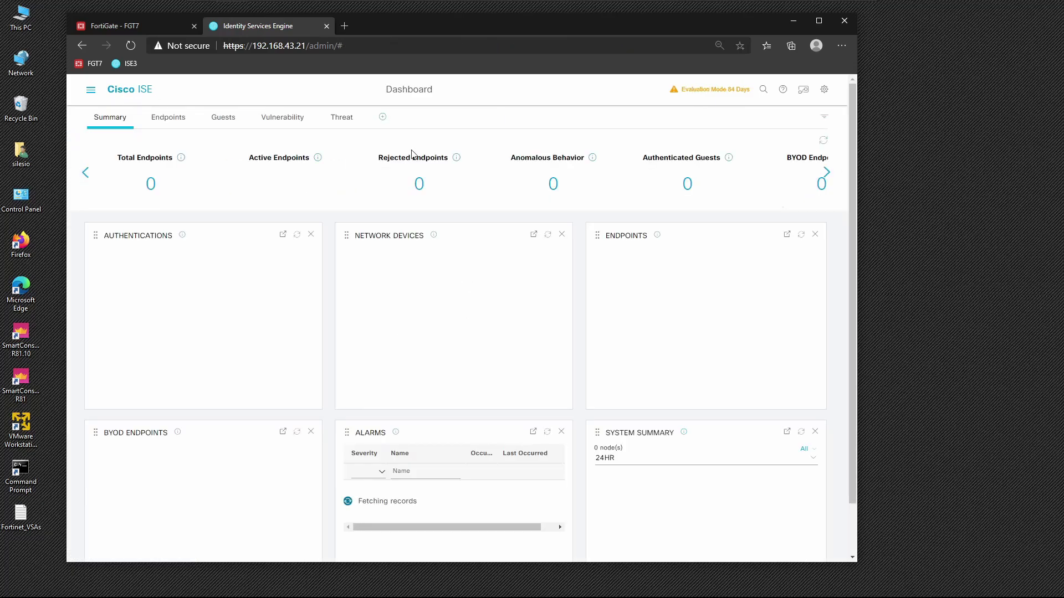
left_click(92, 90)
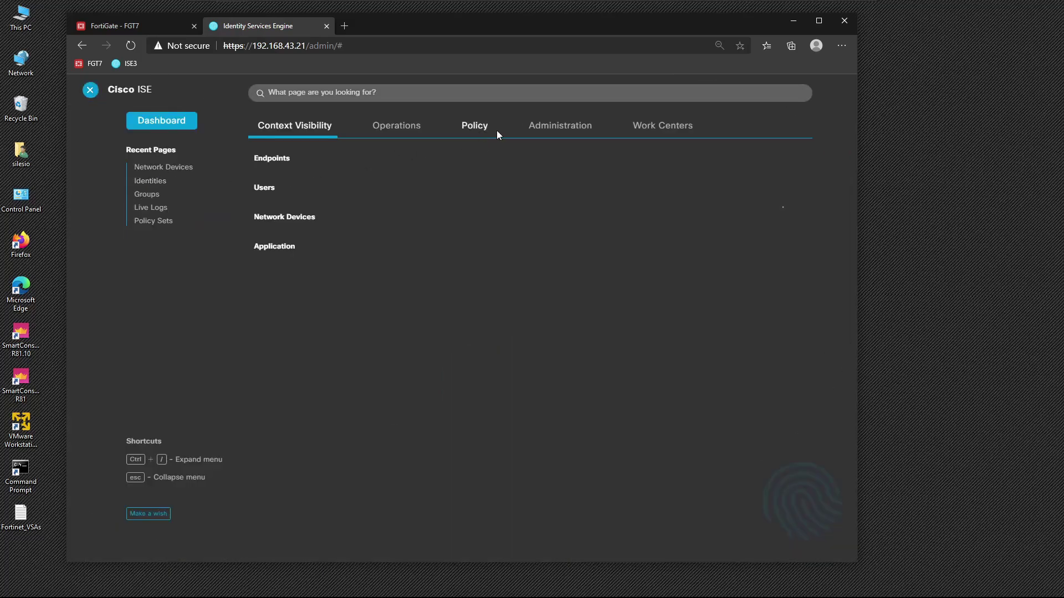
left_click(470, 125)
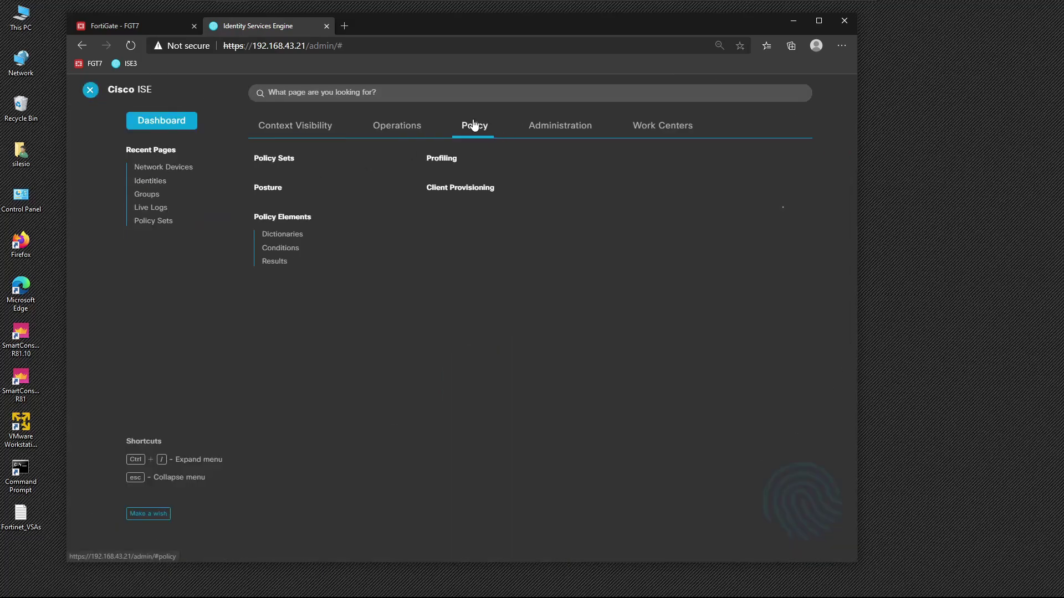
left_click(297, 238)
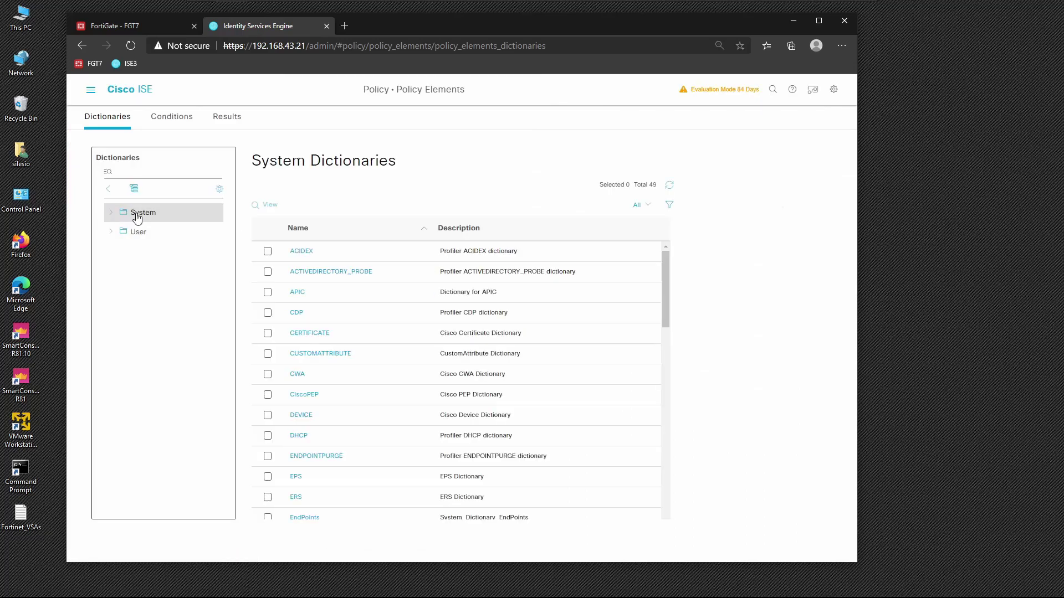
left_click(110, 214)
scroll(153, 383, "down", 5)
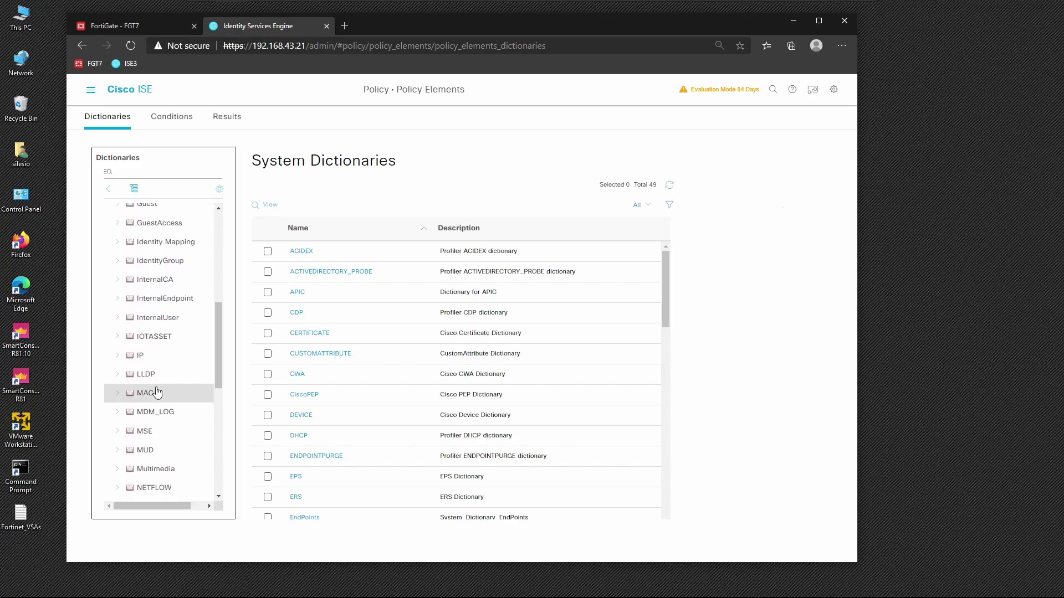
scroll(156, 393, "down", 6)
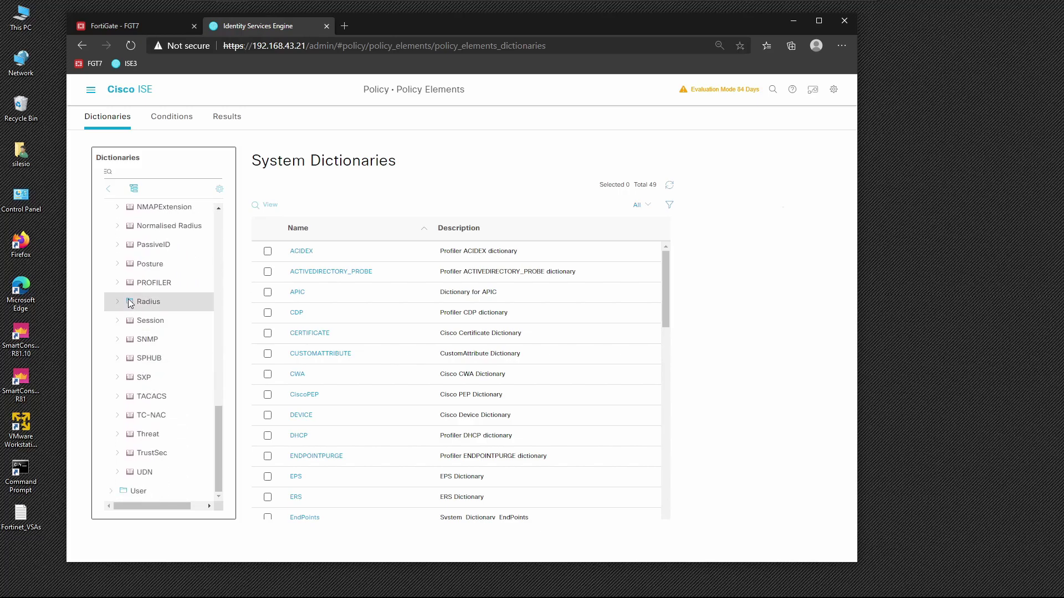
left_click(117, 303)
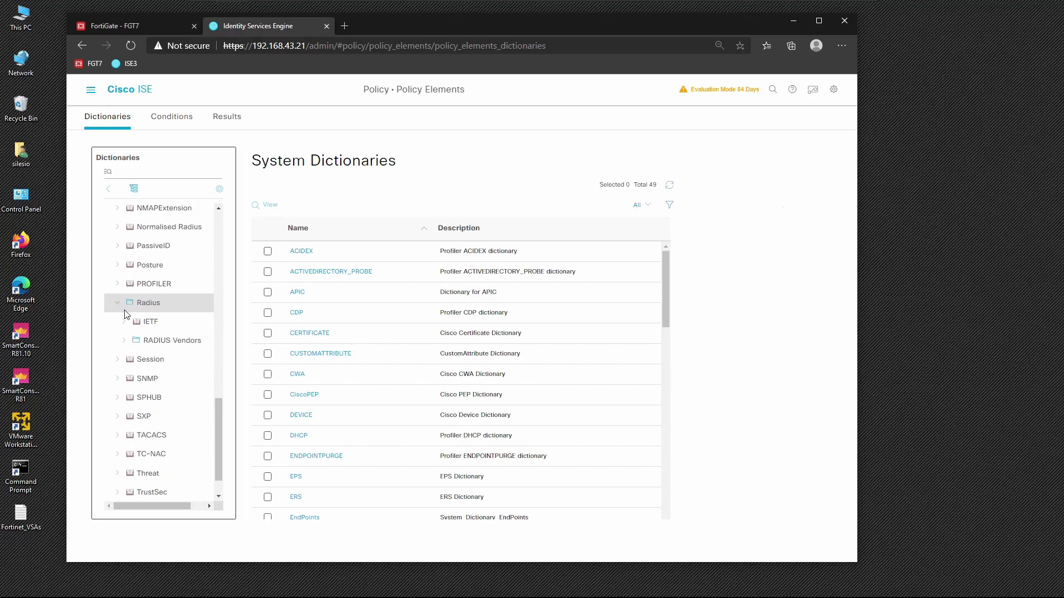
left_click(125, 339)
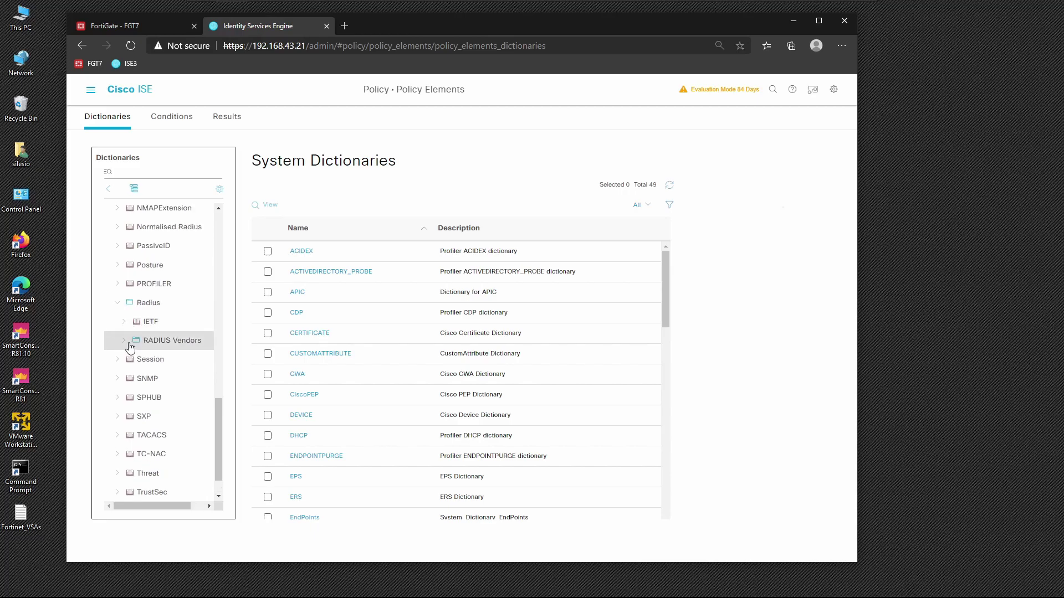
left_click(166, 343)
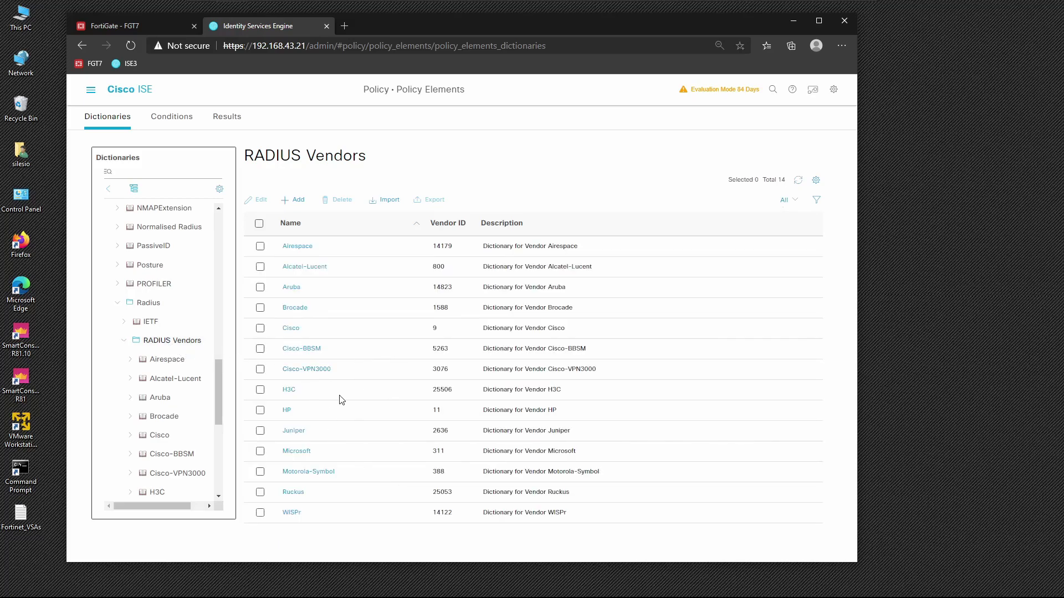
Import the vendor file Fortinet_VSAs.txt from the Desktop folder as a new RADIUS vendor dictionary.
left_click(386, 201)
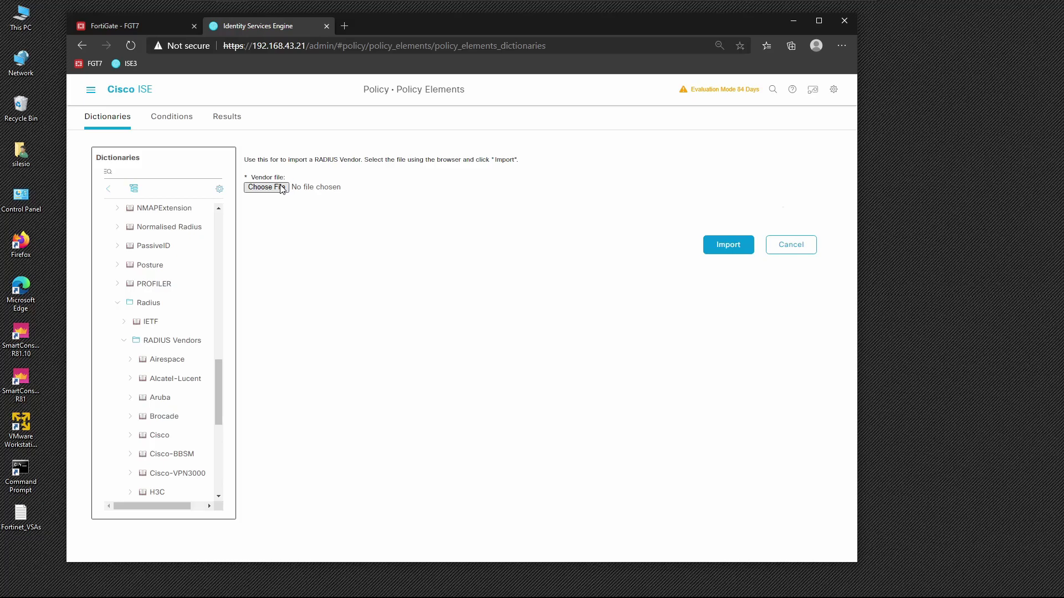
left_click(281, 188)
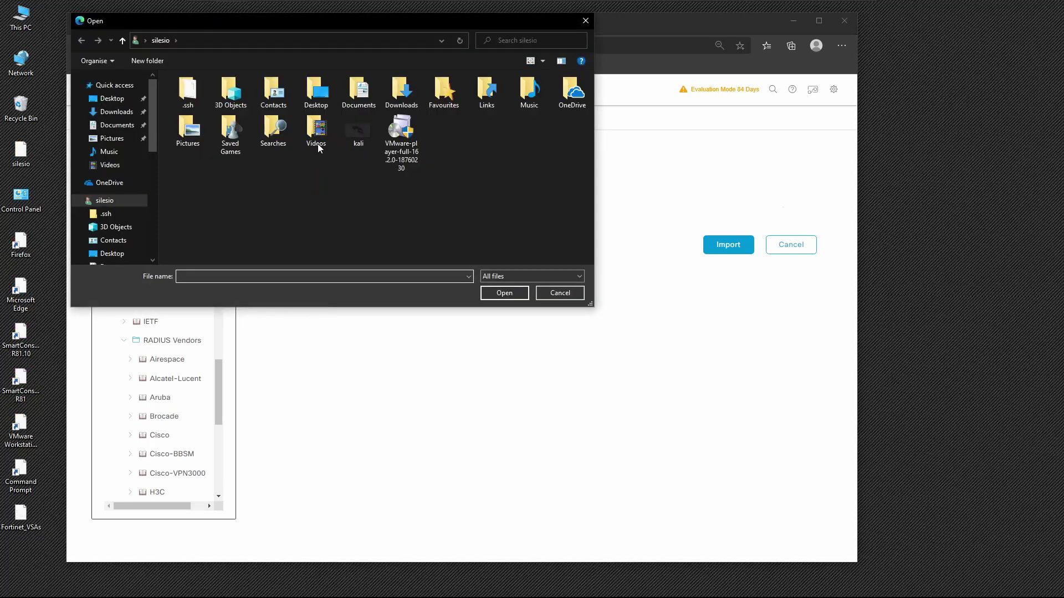
double_click(310, 92)
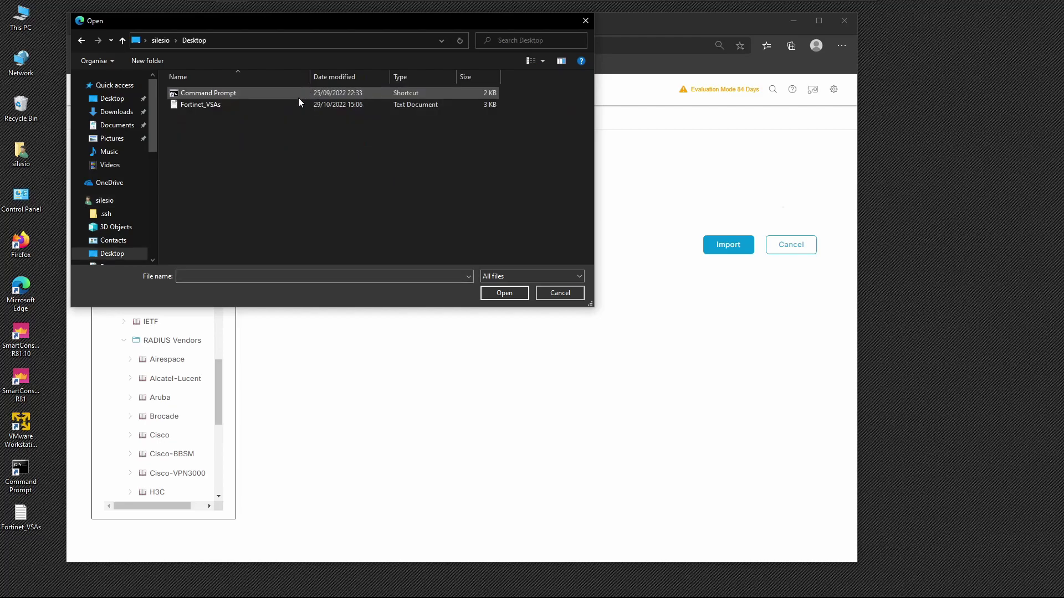
double_click(211, 108)
left_click(719, 249)
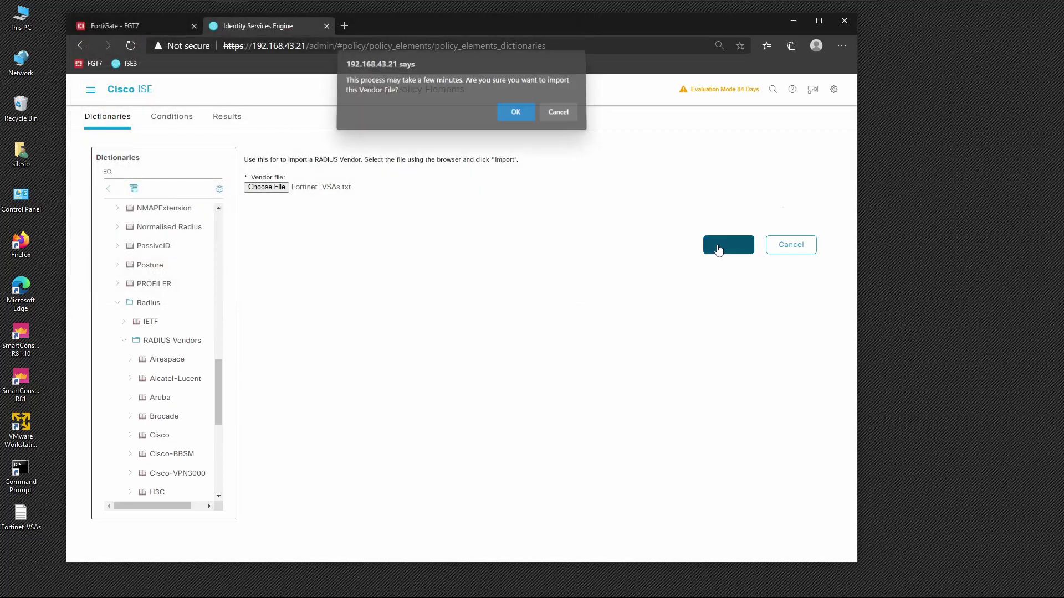
left_click(518, 115)
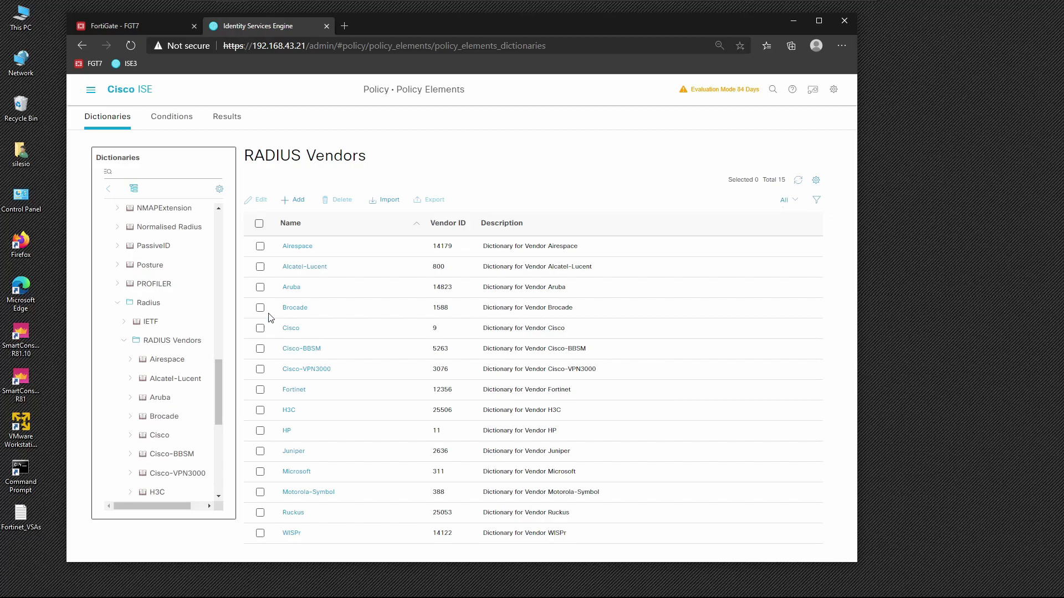
Start a new standard authorization profile named AUTHZ_PROFILE_FORTINET_ADMINS and select the whole name text.
left_click(226, 118)
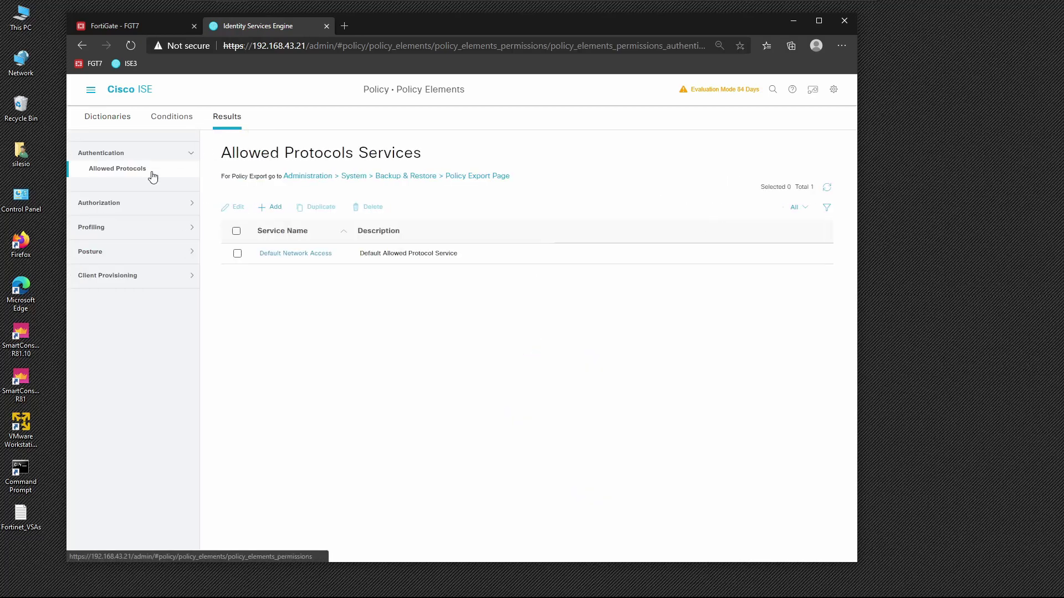
left_click(118, 203)
left_click(145, 195)
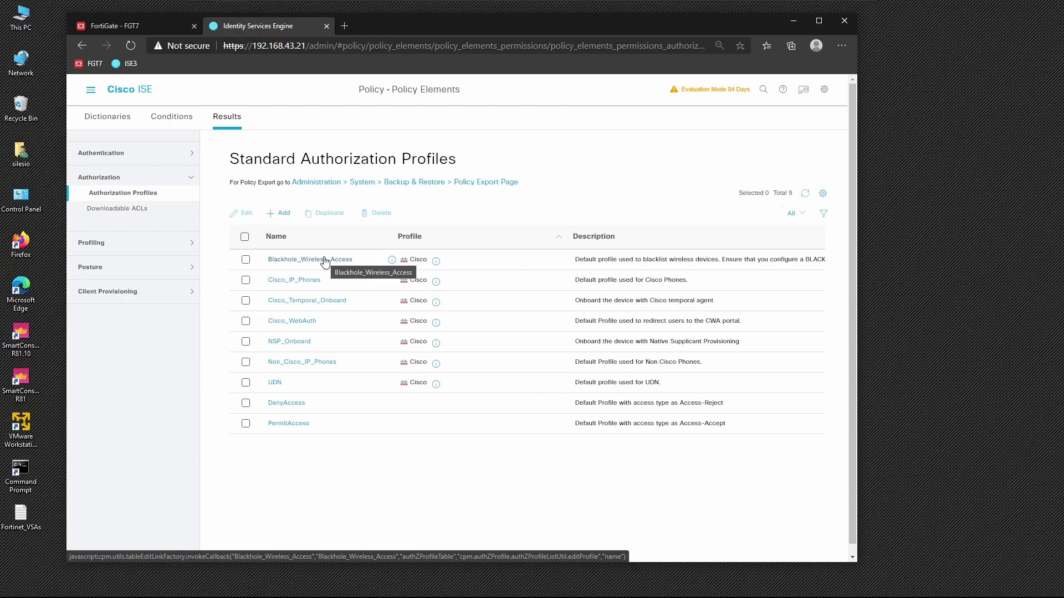
left_click(283, 216)
left_click(311, 188)
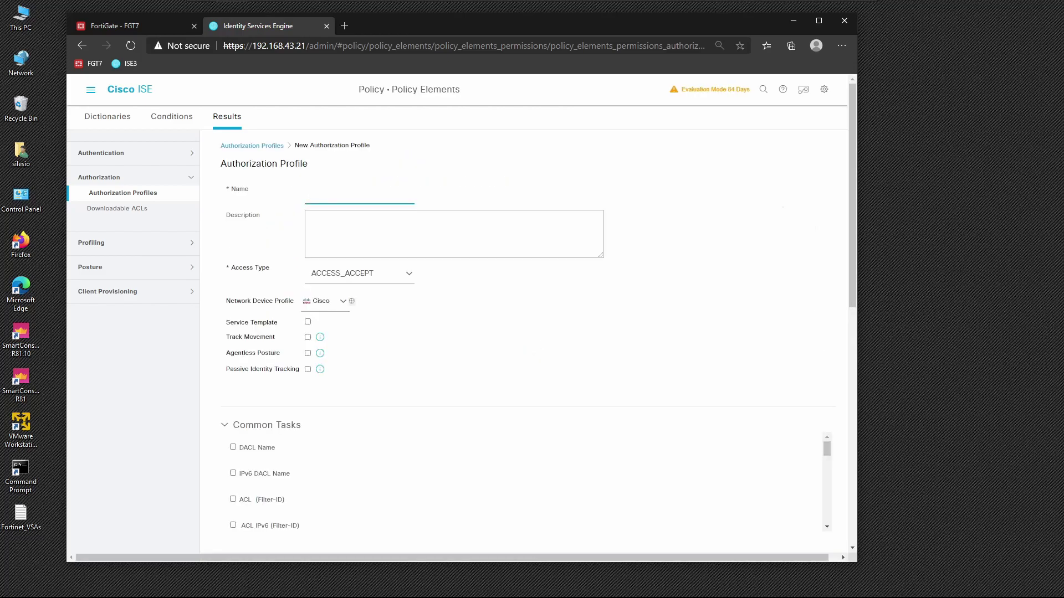
type("AUTHZ_PROFILE_")
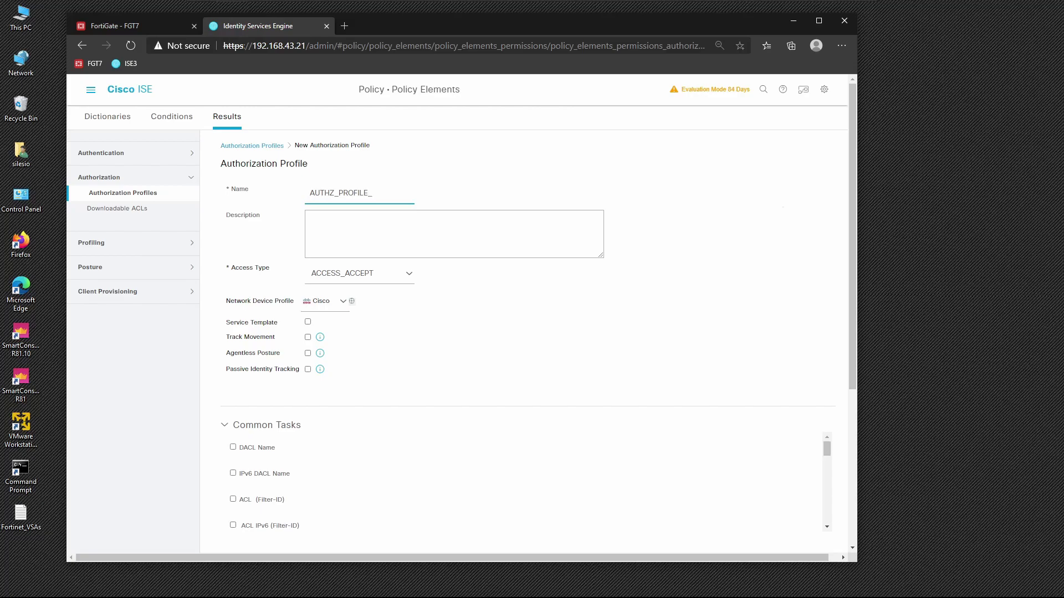
type("FORTINET_ADMINS")
key("ctrl+a")
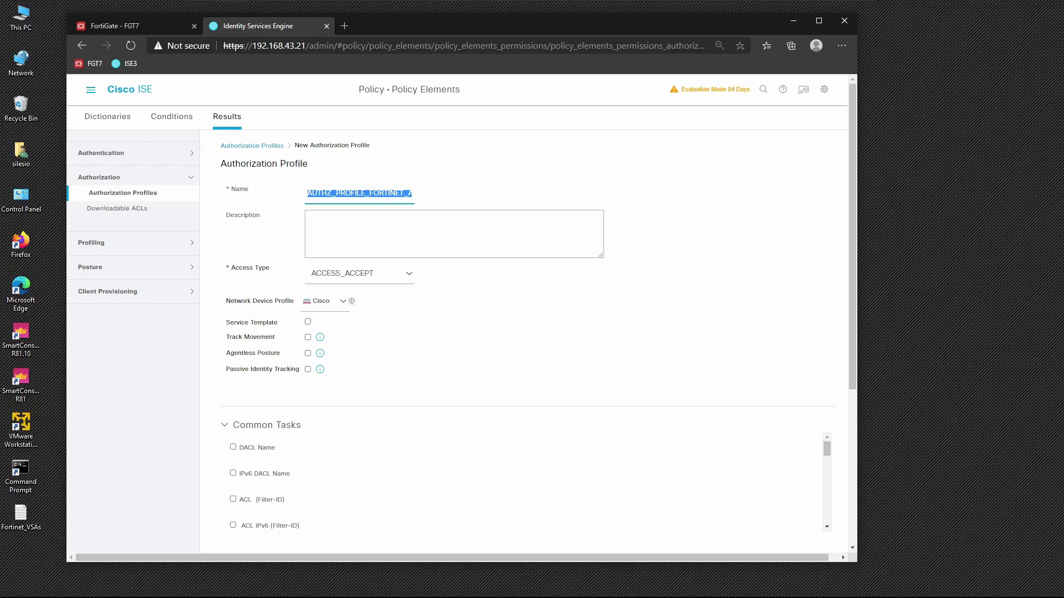
scroll(251, 408, "down", 4)
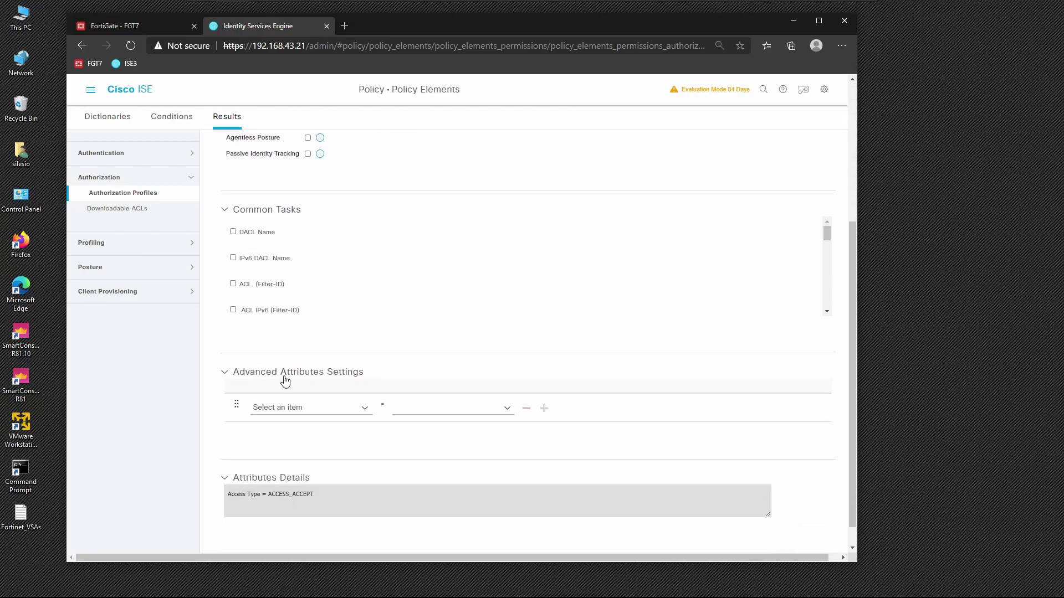
left_click(364, 412)
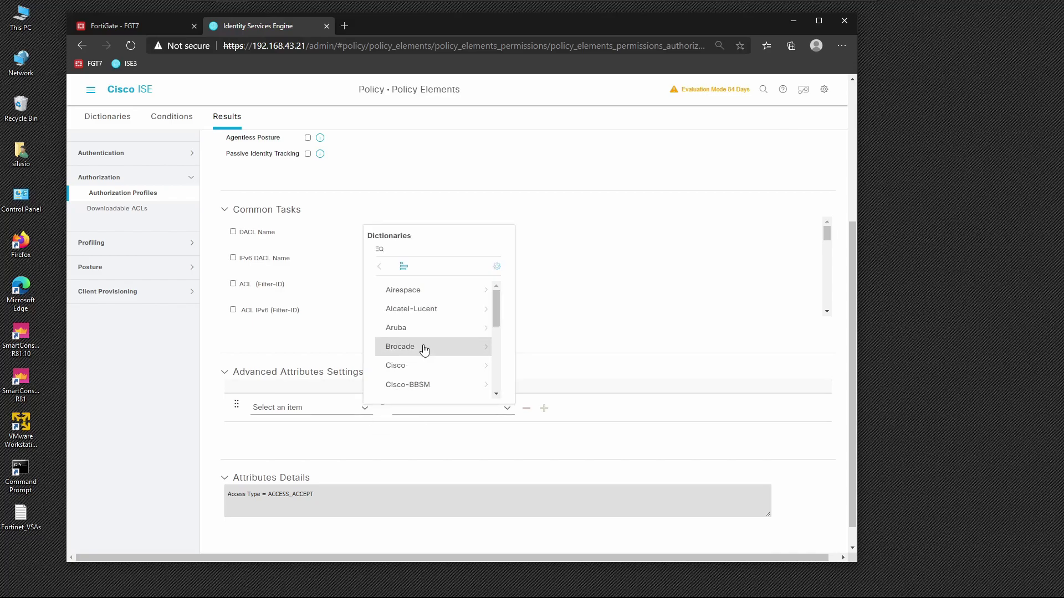
scroll(429, 359, "down", 3)
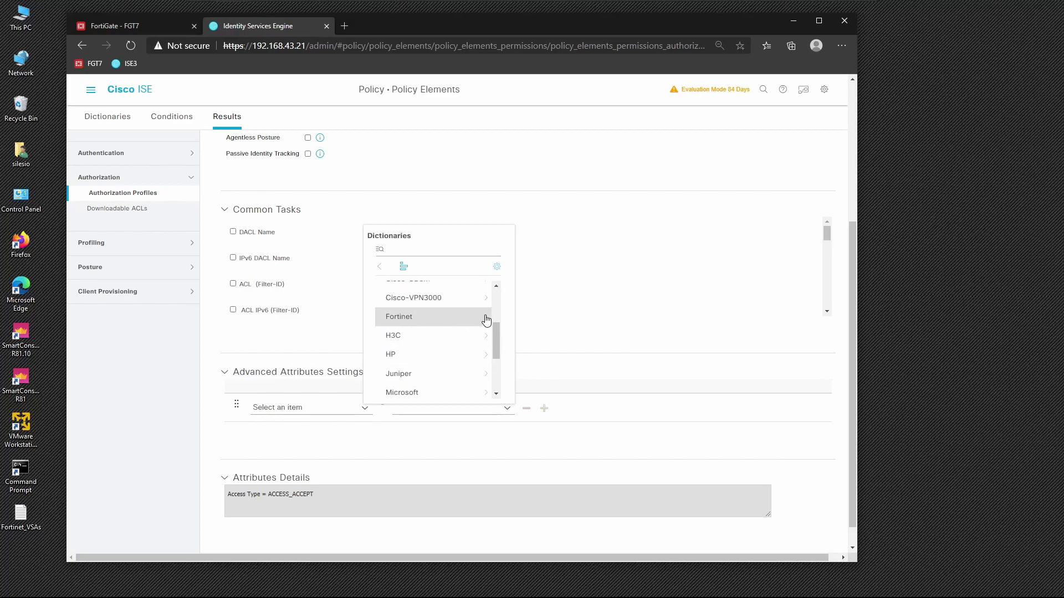
left_click(488, 320)
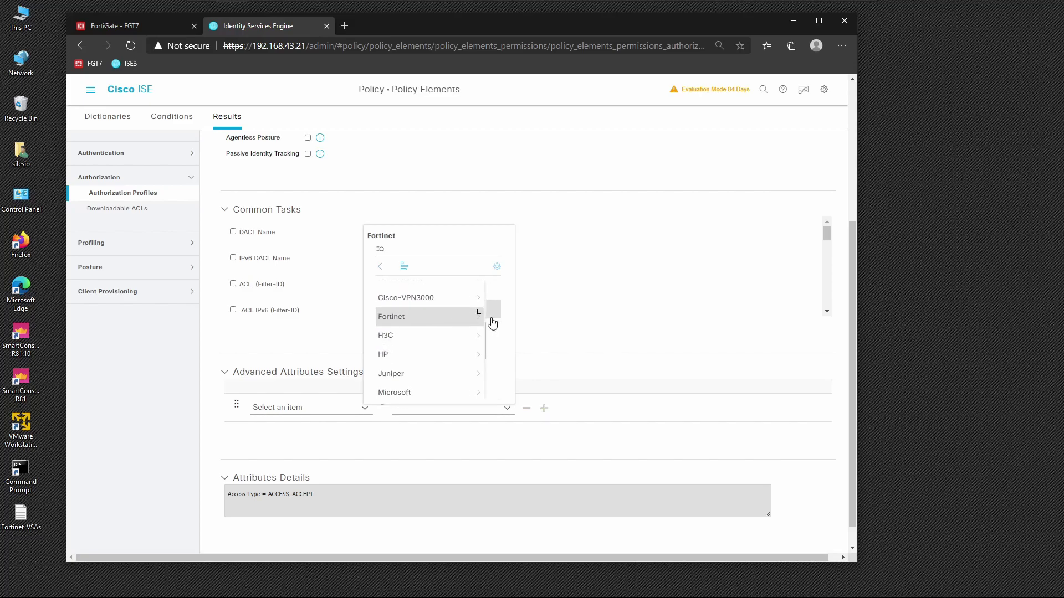
left_click(490, 320)
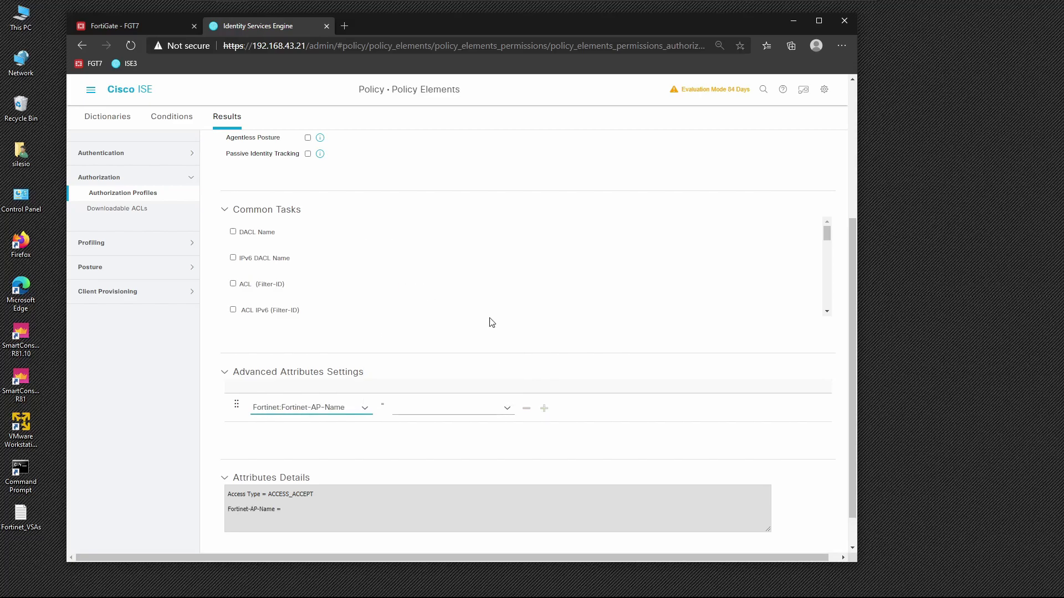
Choose Fortinet-Group-Name from the Fortinet dictionary as the first advanced attribute of the authorization profile.
left_click(365, 411)
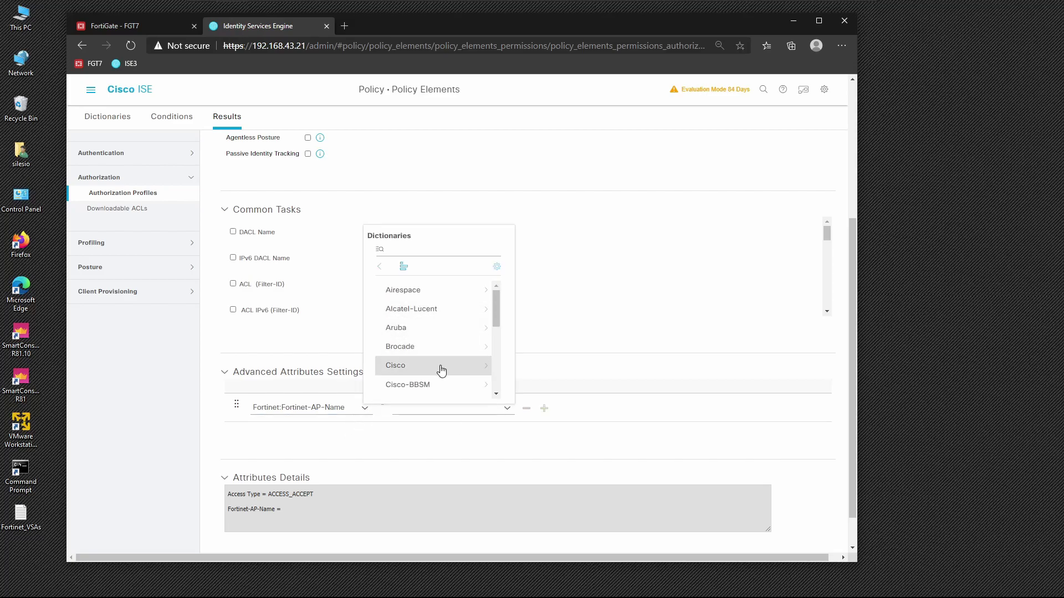
scroll(441, 371, "down", 2)
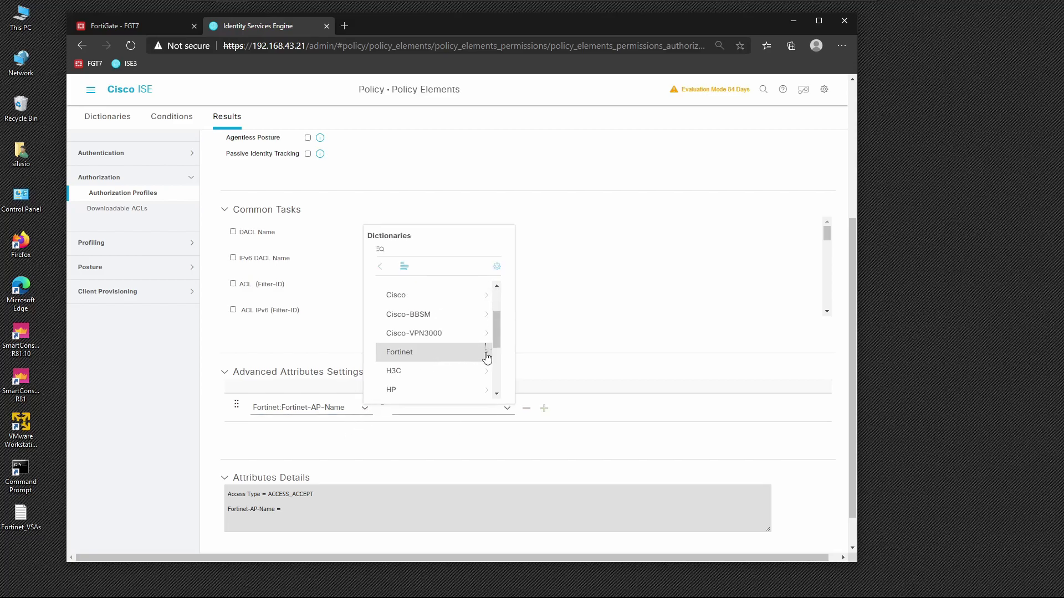
left_click(487, 356)
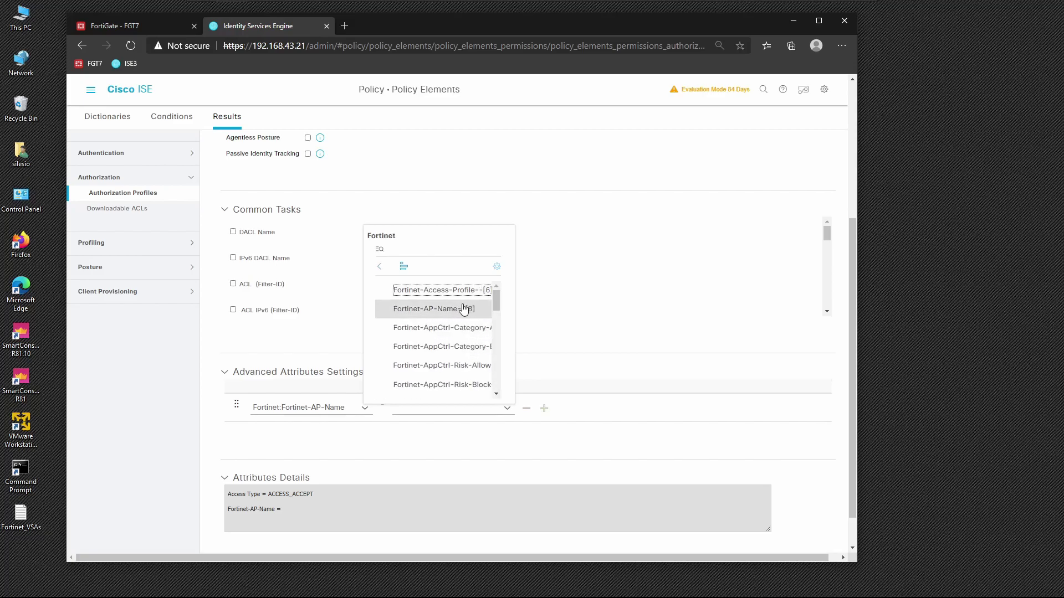
scroll(478, 366, "down", 1)
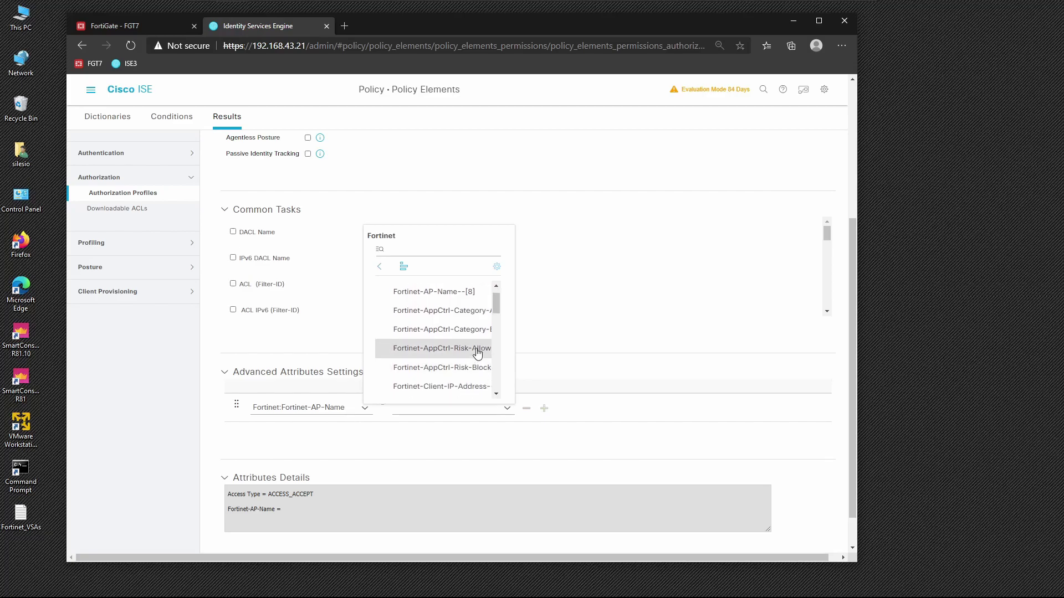
scroll(478, 354, "down", 4)
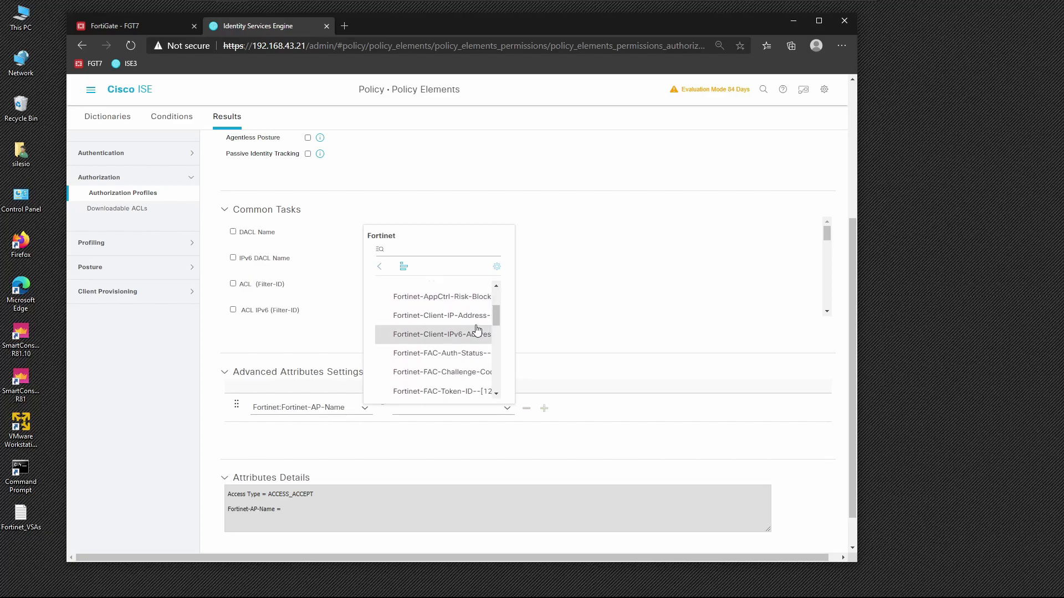
scroll(476, 336, "down", 3)
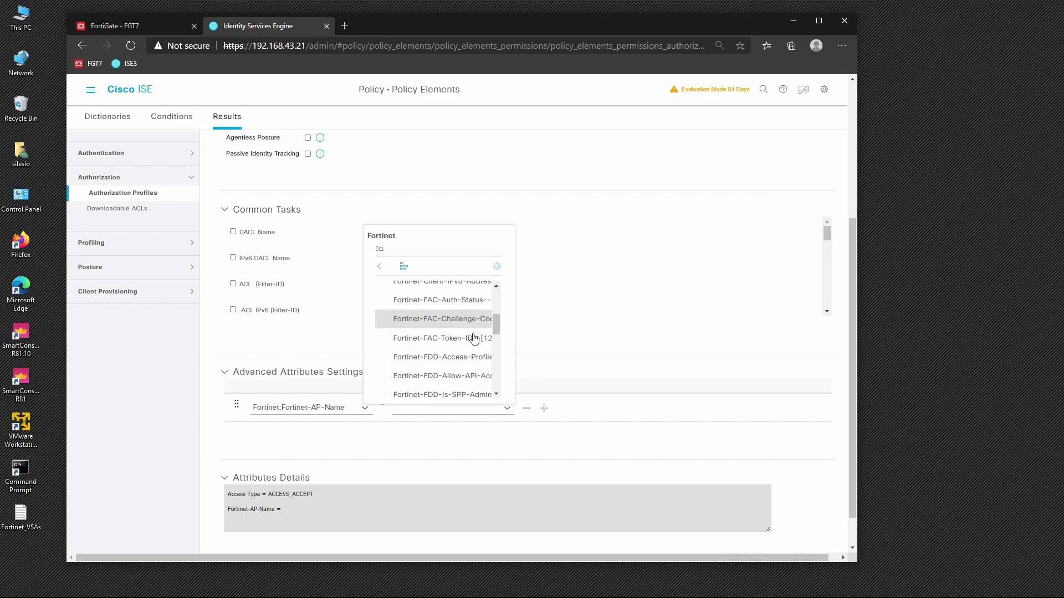
scroll(475, 366, "down", 5)
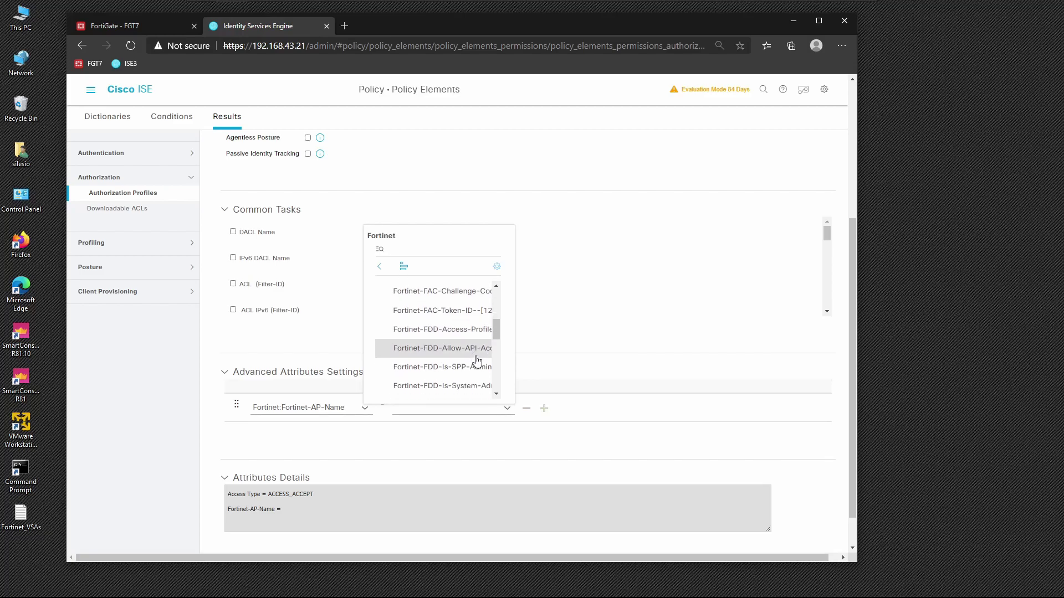
scroll(476, 360, "down", 3)
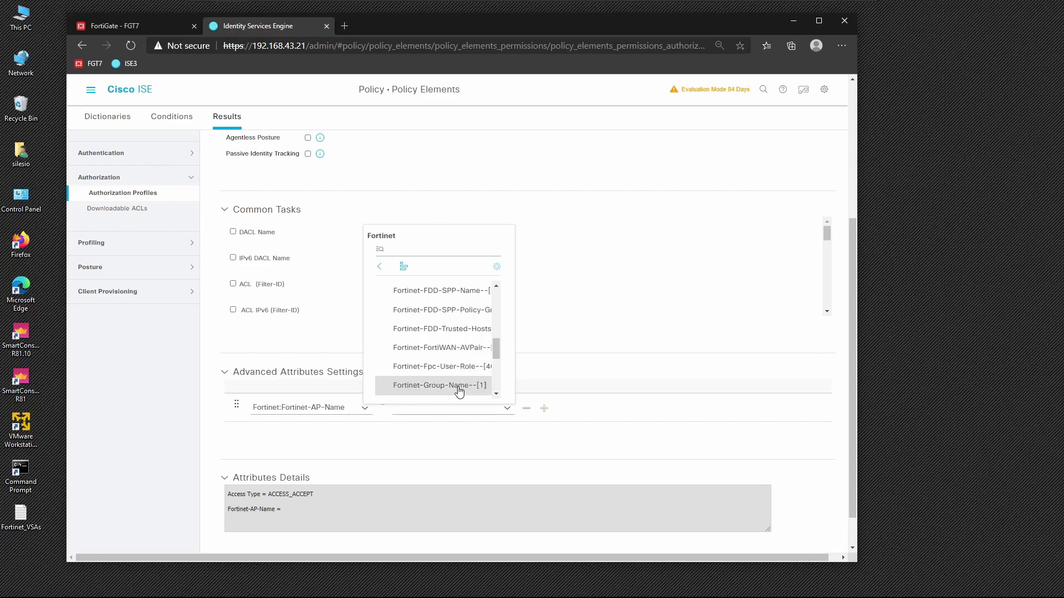
left_click(460, 388)
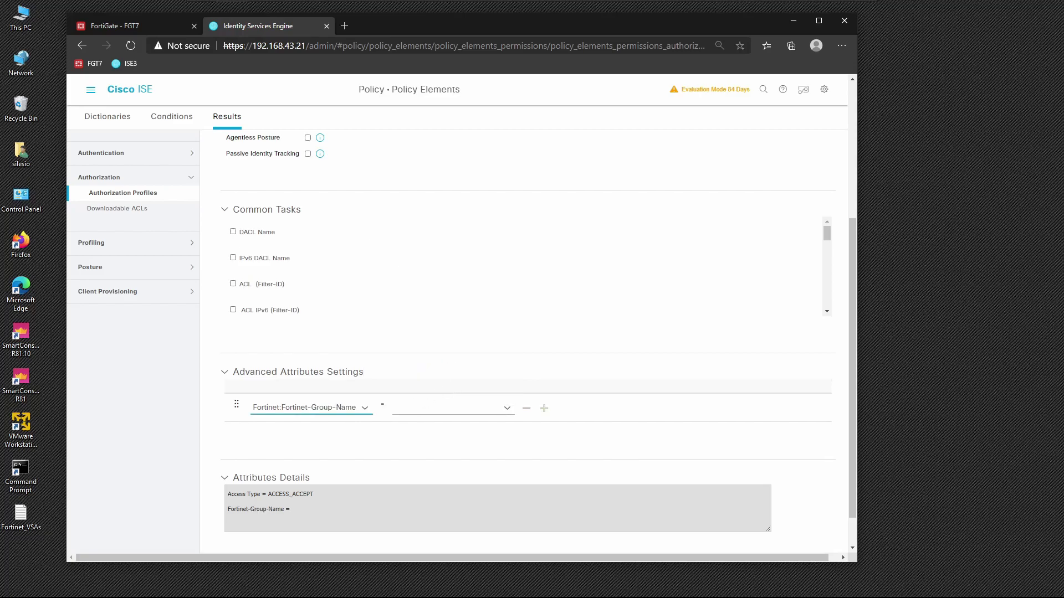
key("Tab")
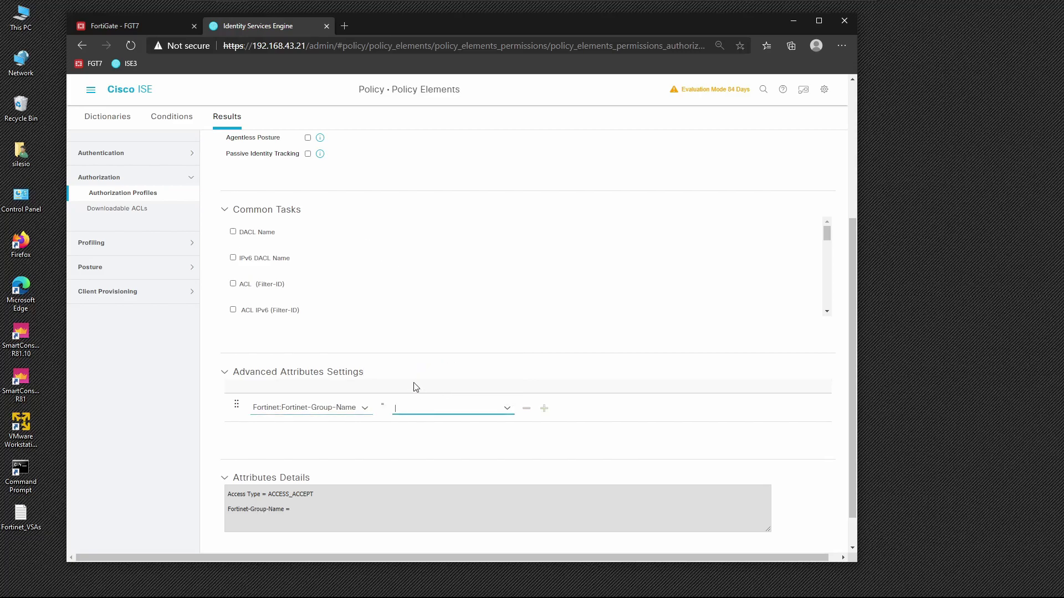
Copy the remote group name FIREWALL_ADMINS from FortiGate's RADIUS_GROUP user group into the Fortinet-Group-Name value in Cisco ISE.
left_click(158, 26)
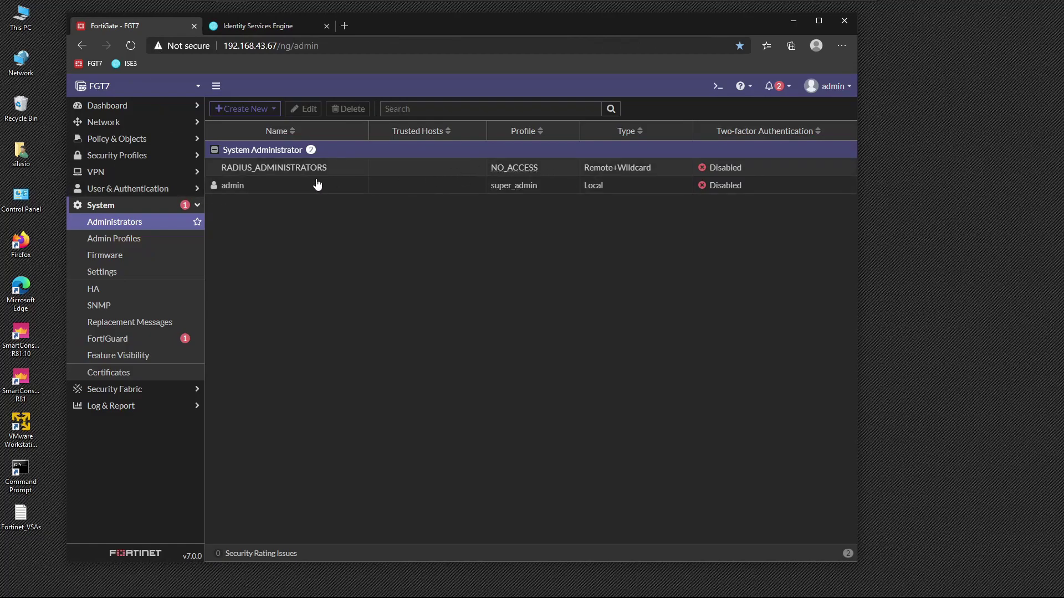
left_click(124, 190)
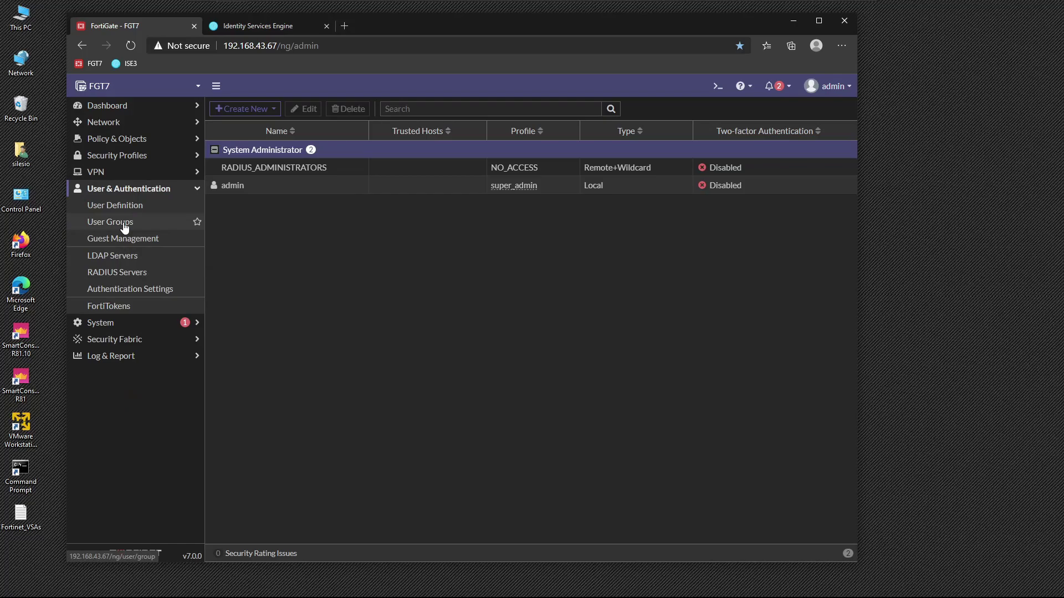
left_click(125, 225)
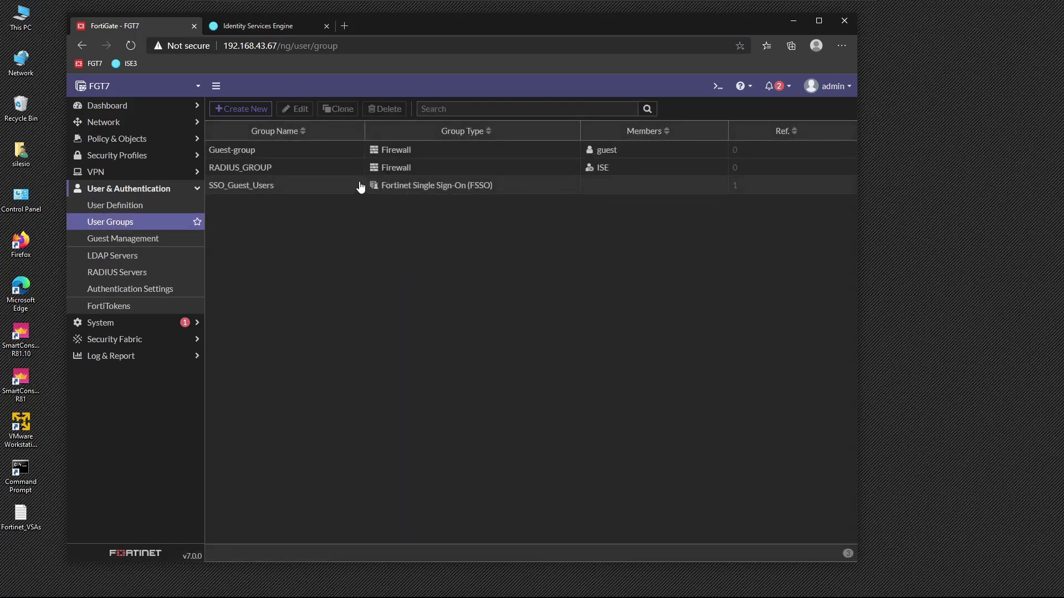
double_click(280, 168)
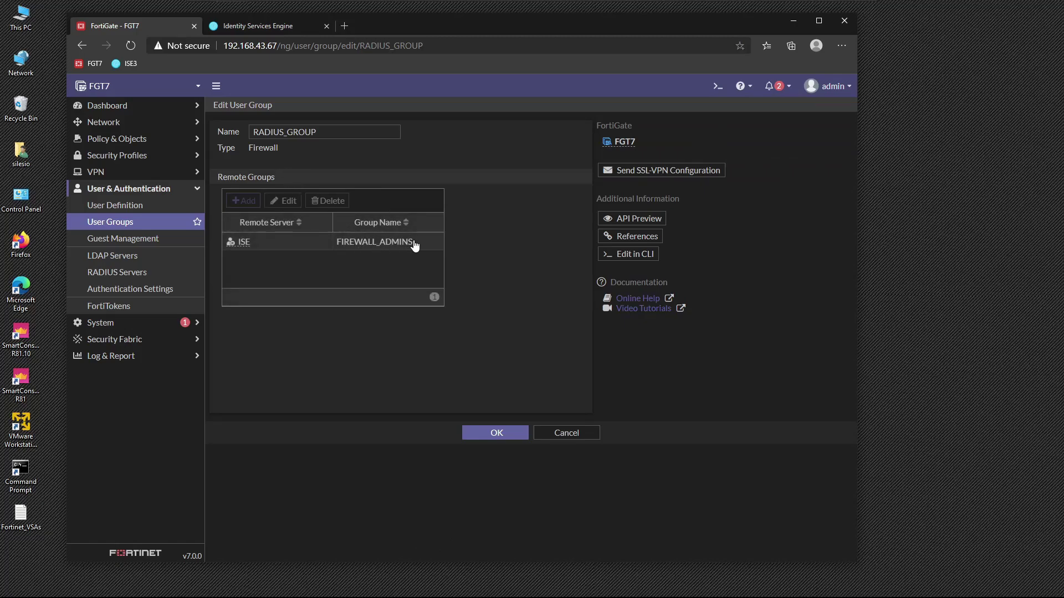
left_click_drag(414, 245, 334, 244)
key("ctrl+c")
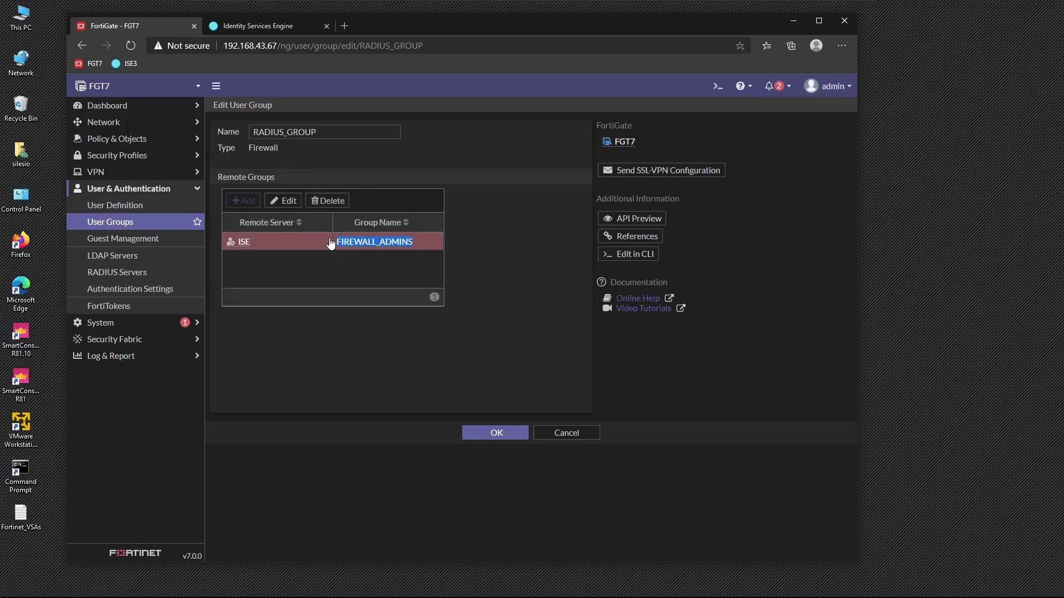
left_click(269, 26)
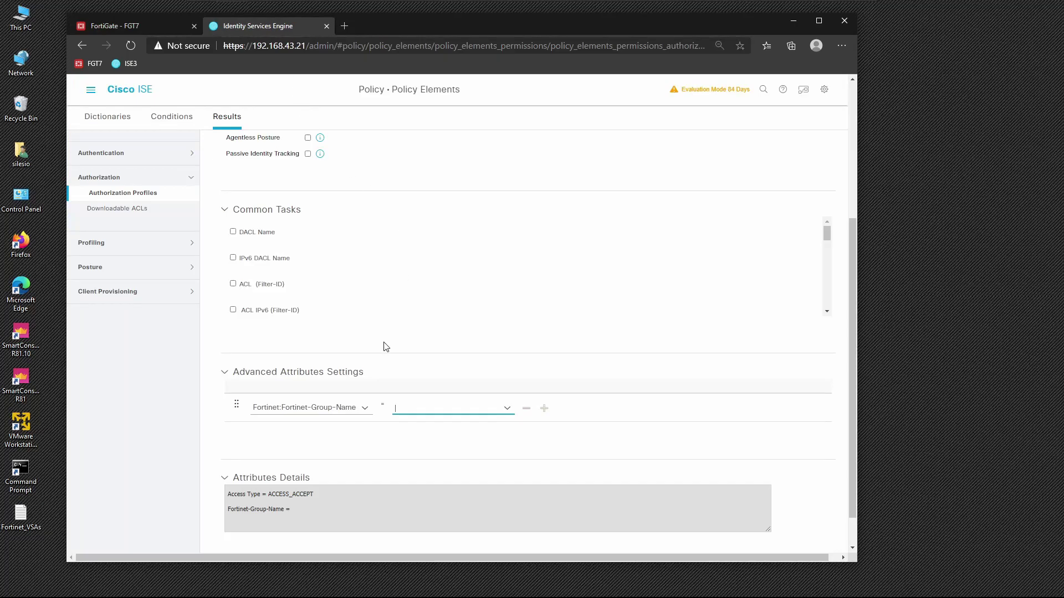
key("ctrl+v")
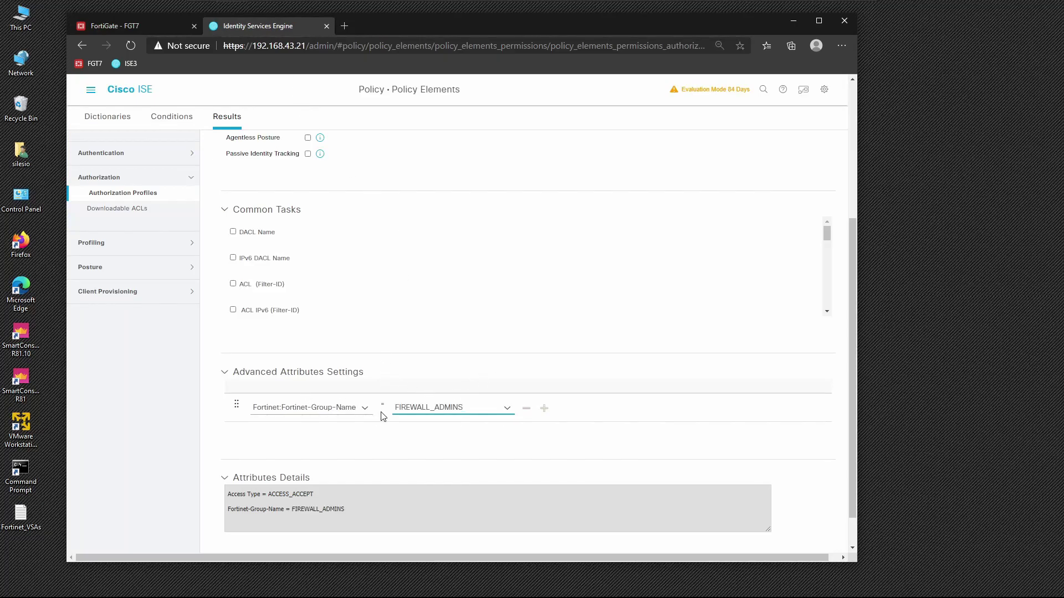
Add a second advanced attribute row and choose Fortinet-Access-Profile from the Fortinet dictionary for it.
left_click(562, 415)
left_click(544, 409)
left_click(365, 438)
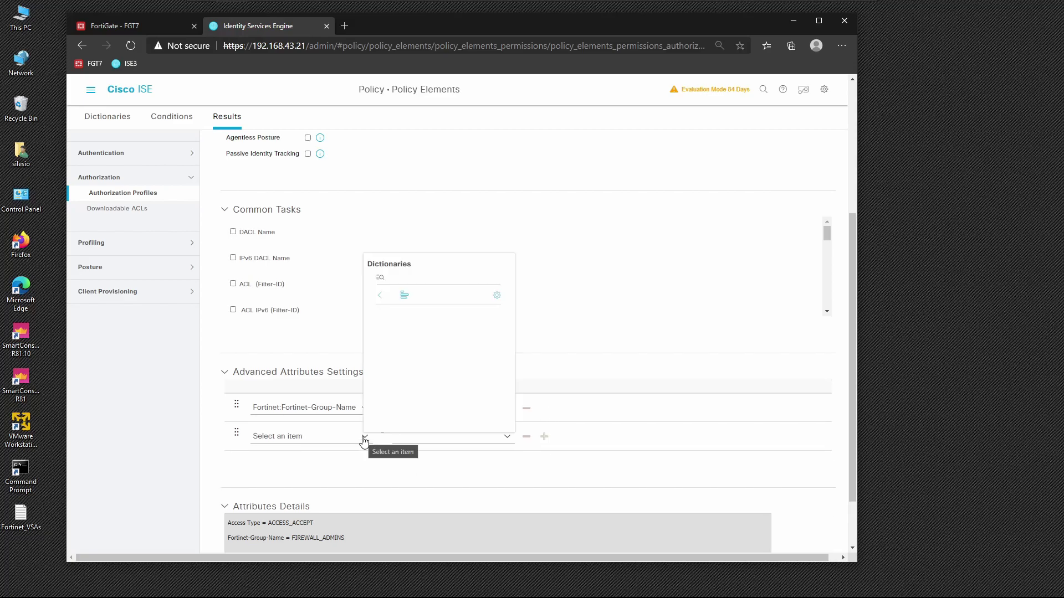
scroll(462, 387, "down", 3)
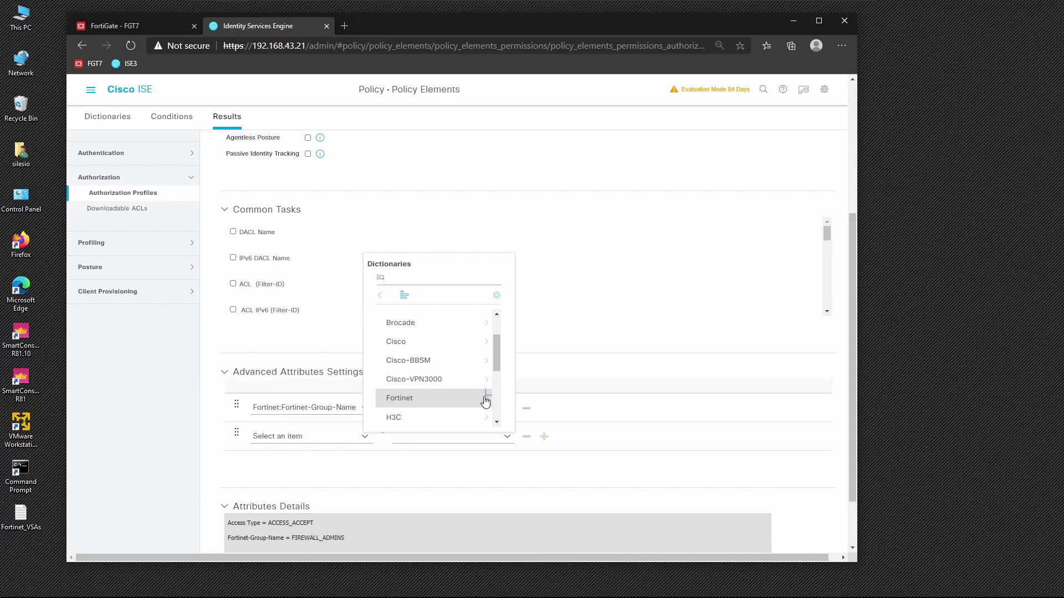
left_click(484, 401)
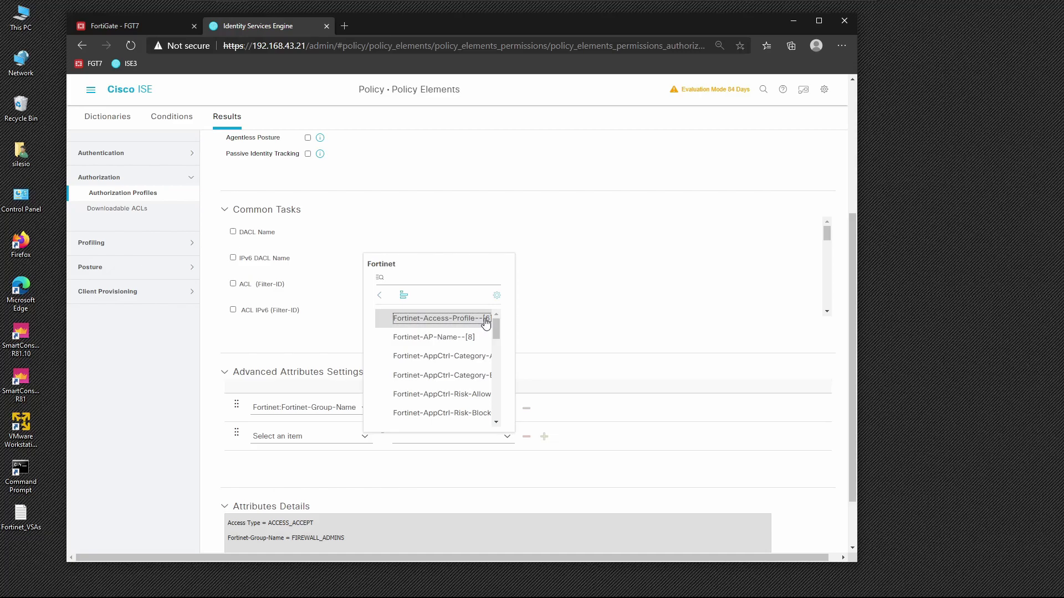
left_click(490, 321)
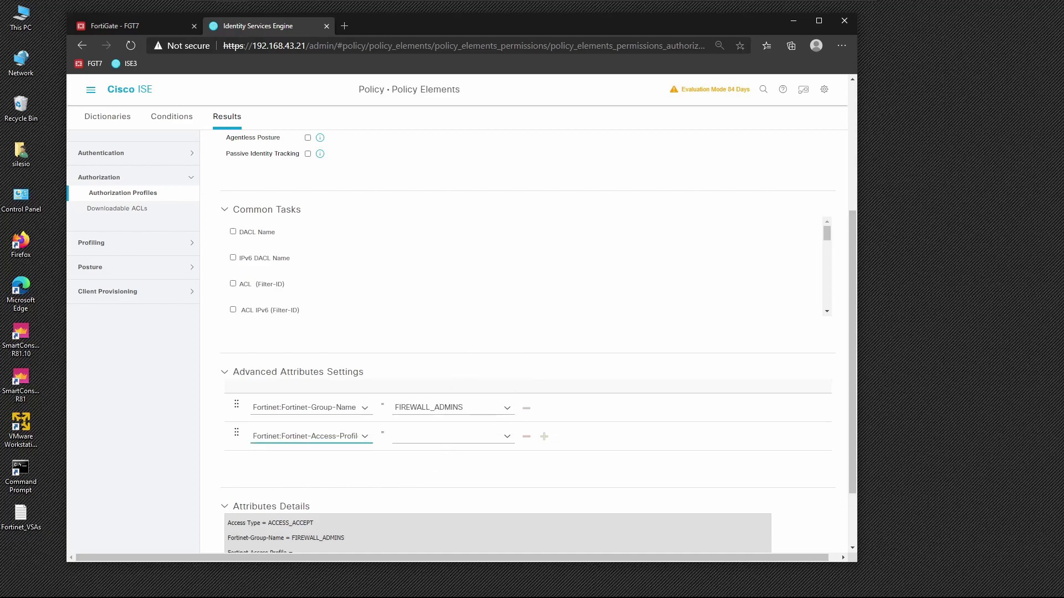
Switch to FortiGate and copy the profile name FULL_ADMIN_PROFILE from its list of admin profiles.
left_click(124, 25)
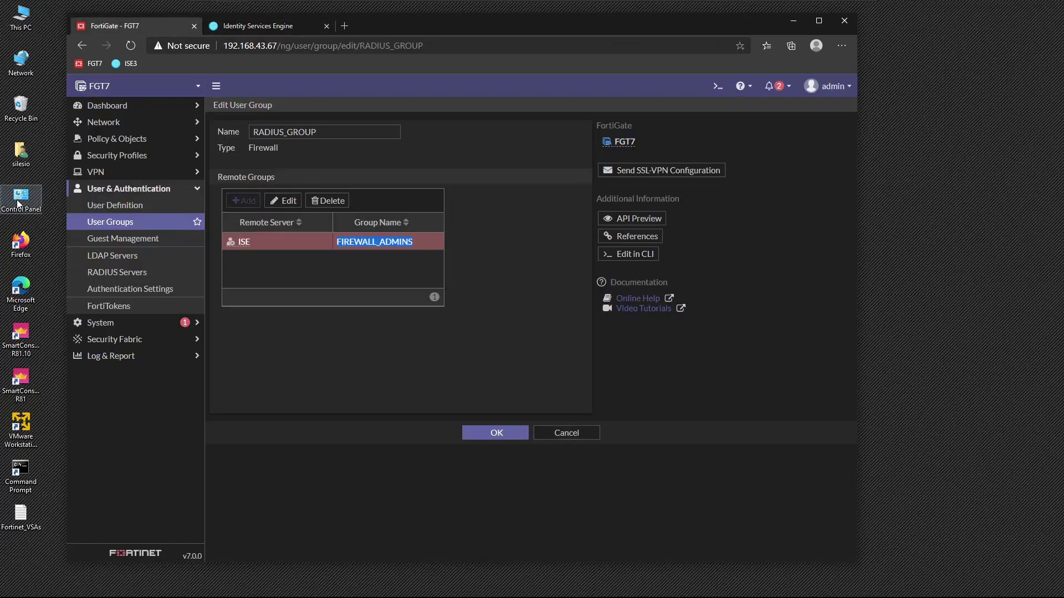
left_click(121, 323)
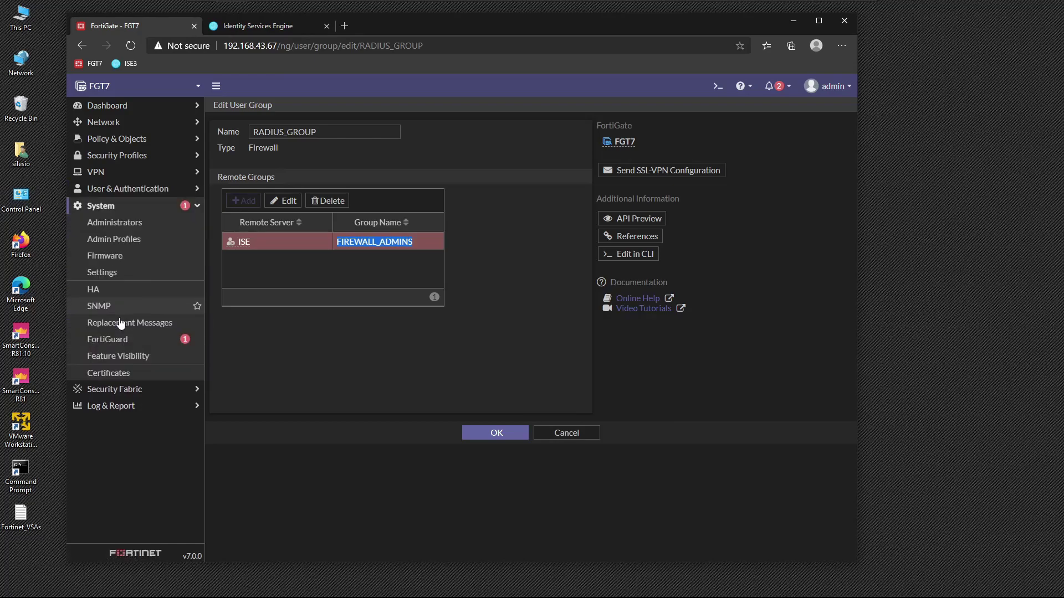
left_click(130, 239)
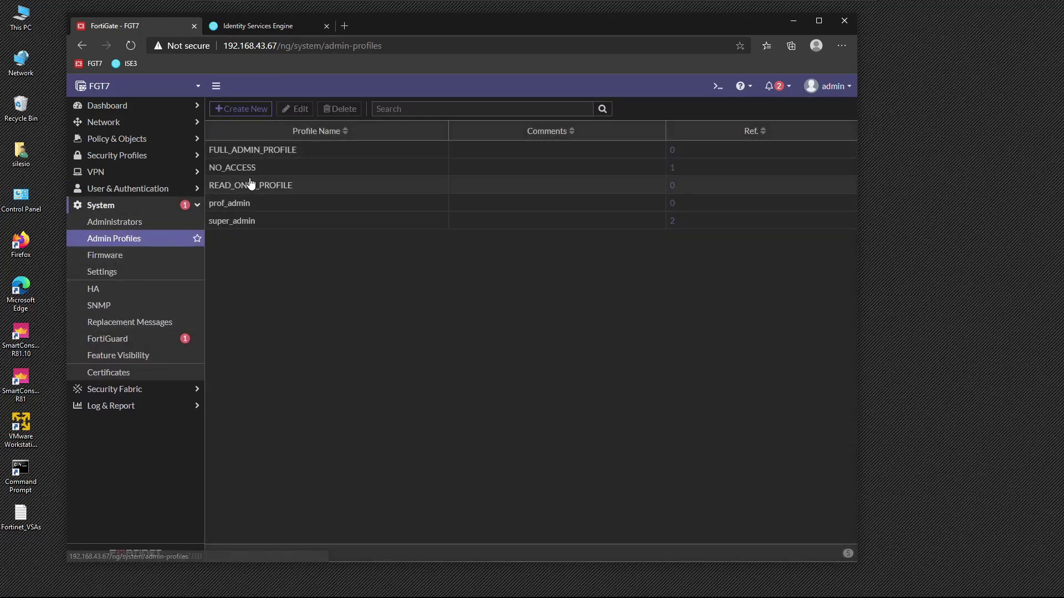
left_click_drag(297, 153, 210, 156)
key("ctrl+c")
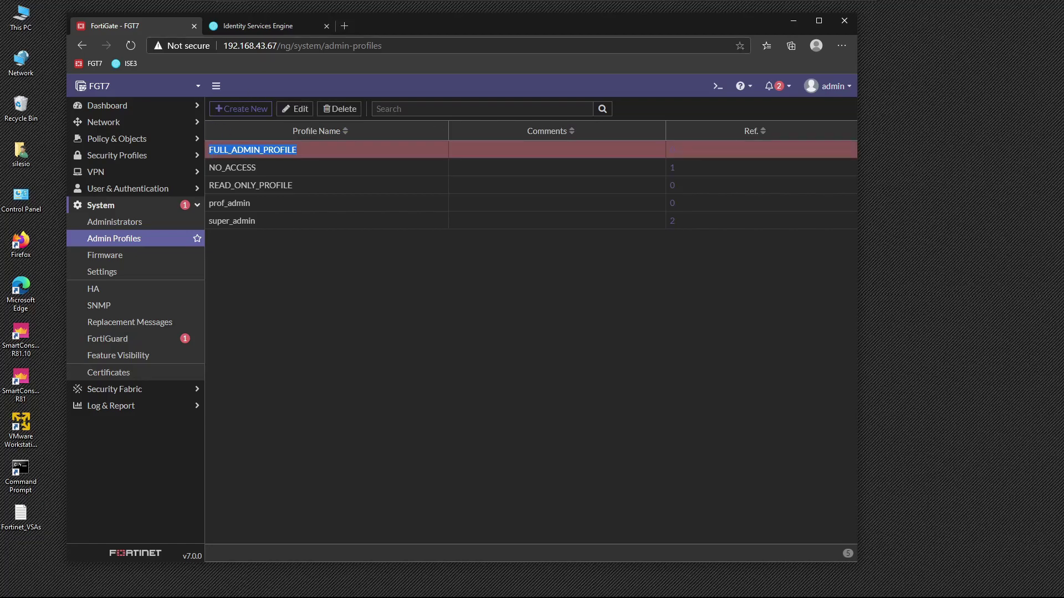
Back in Cisco ISE, set the Fortinet-Access-Profile value to FULL_ADMIN_PROFILE and submit the authorization profile.
left_click(269, 26)
left_click(452, 438)
key("ctrl+v")
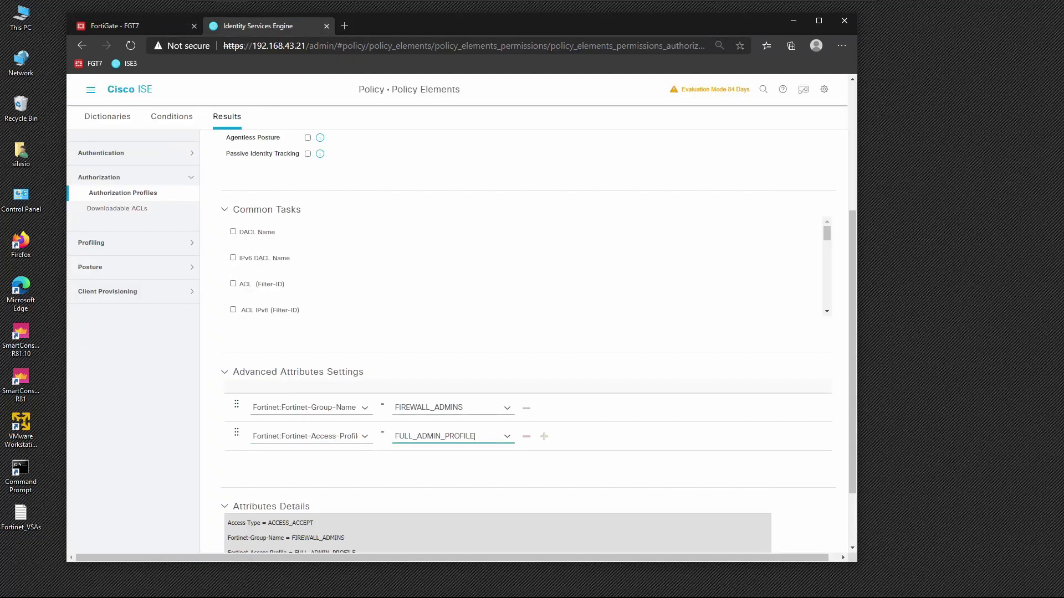
scroll(476, 454, "down", 2)
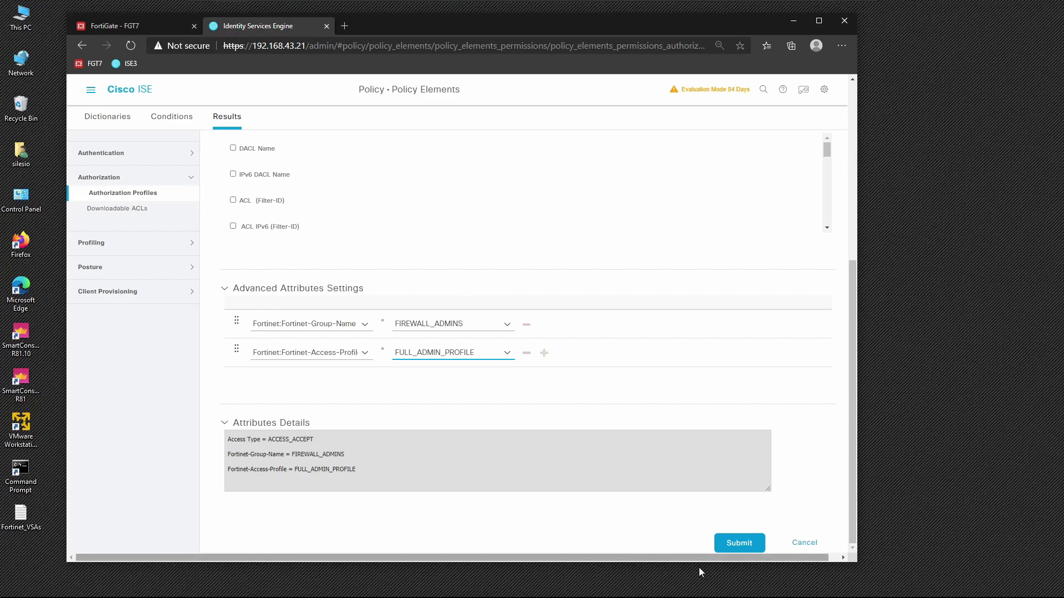
left_click(743, 546)
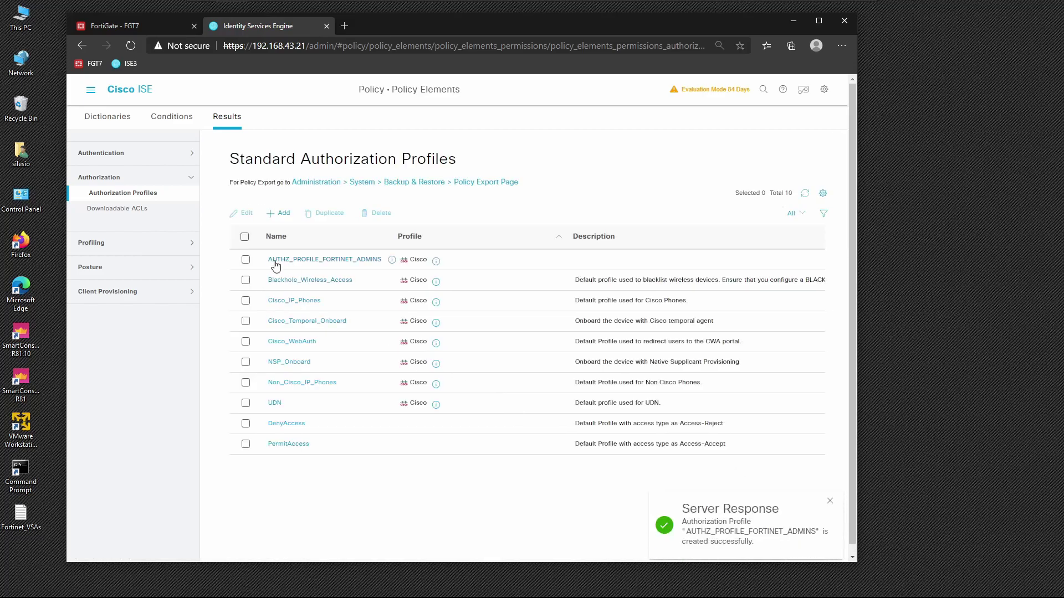
Duplicate the AUTHZ_PROFILE_FORTINET_ADMINS authorization profile and name the copy AUTHZ_PROFILE_FORTINET_OPERATORS.
left_click(246, 259)
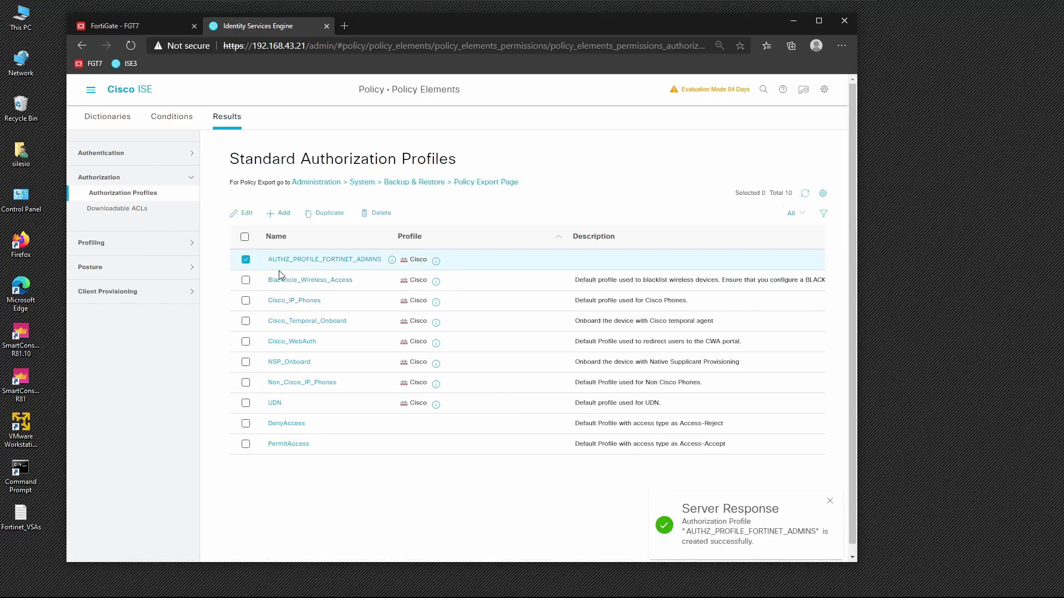
left_click(327, 214)
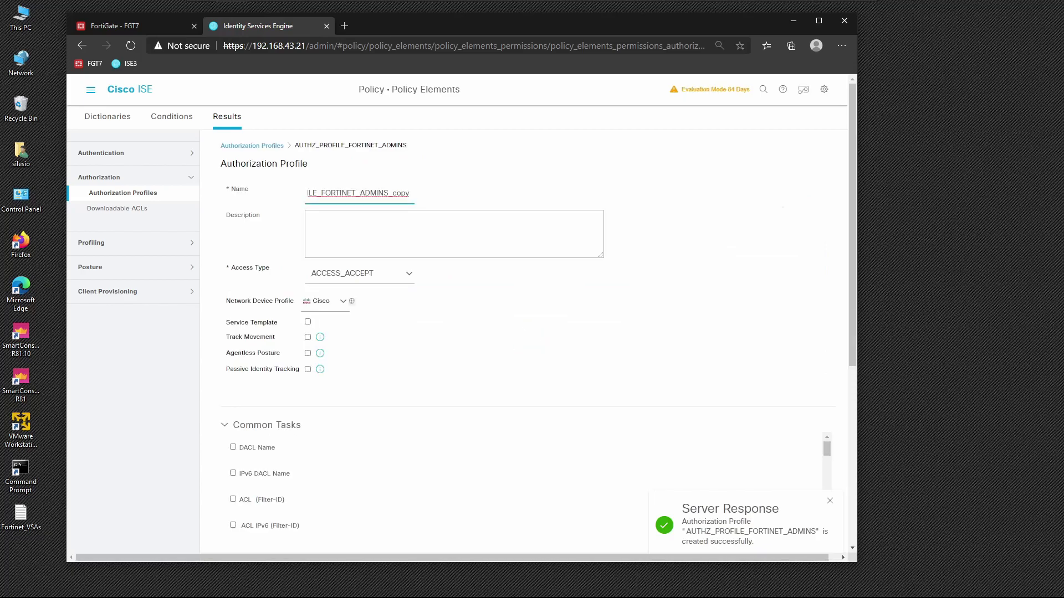
double_click(374, 193)
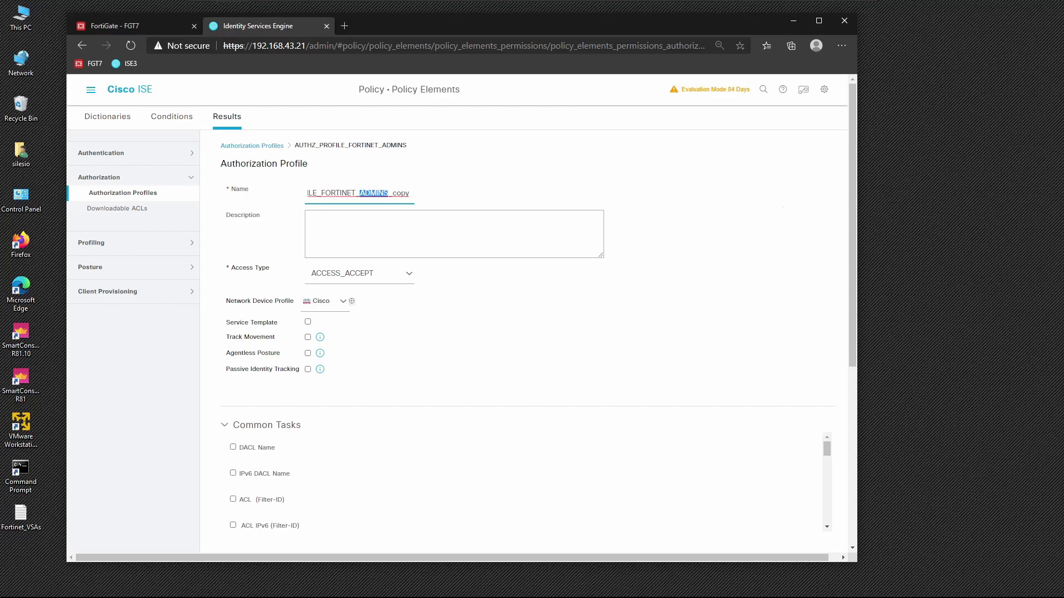
type("OPERATOR")
key("Delete")
key("Delete")
key("Delete")
key("Delete")
key("Delete")
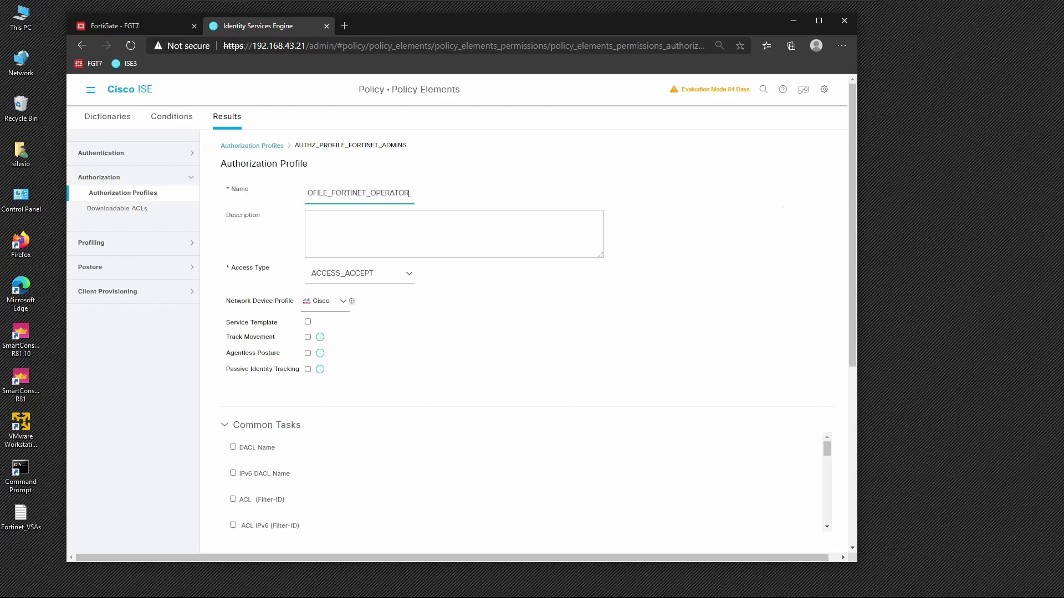
type("S")
Switch to FortiGate and copy the profile name READ_ONLY_PROFILE from its list of admin profiles.
scroll(325, 461, "down", 2)
scroll(220, 399, "down", 5)
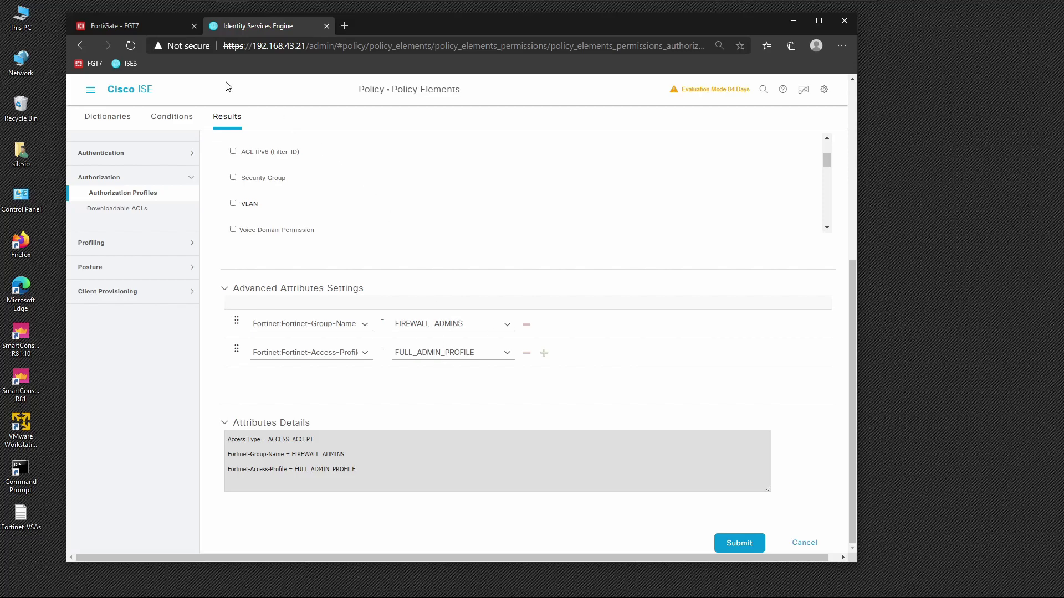
left_click(125, 28)
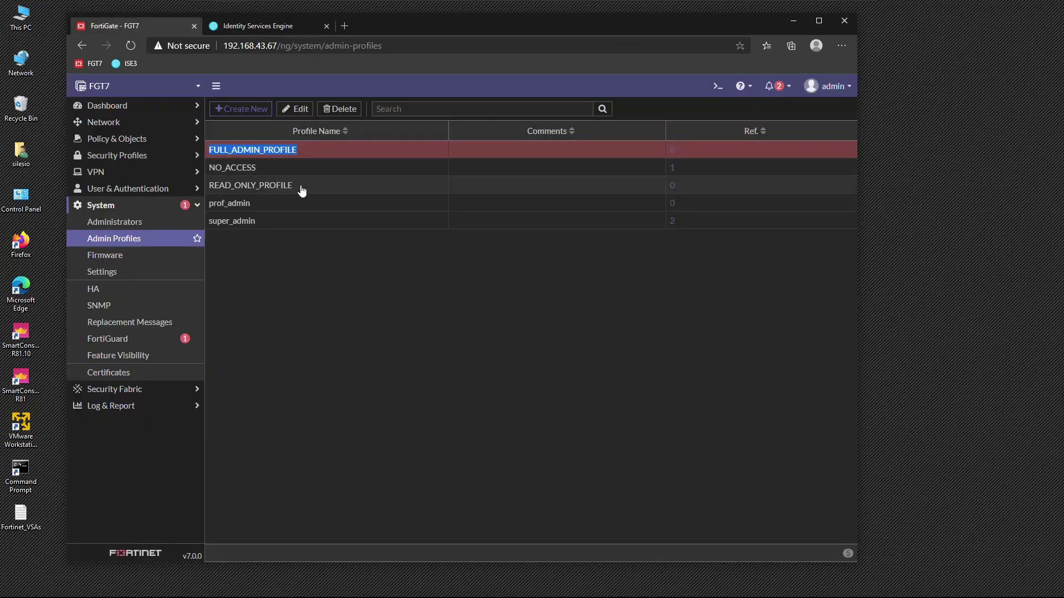
left_click_drag(295, 188, 207, 188)
key("ctrl+c")
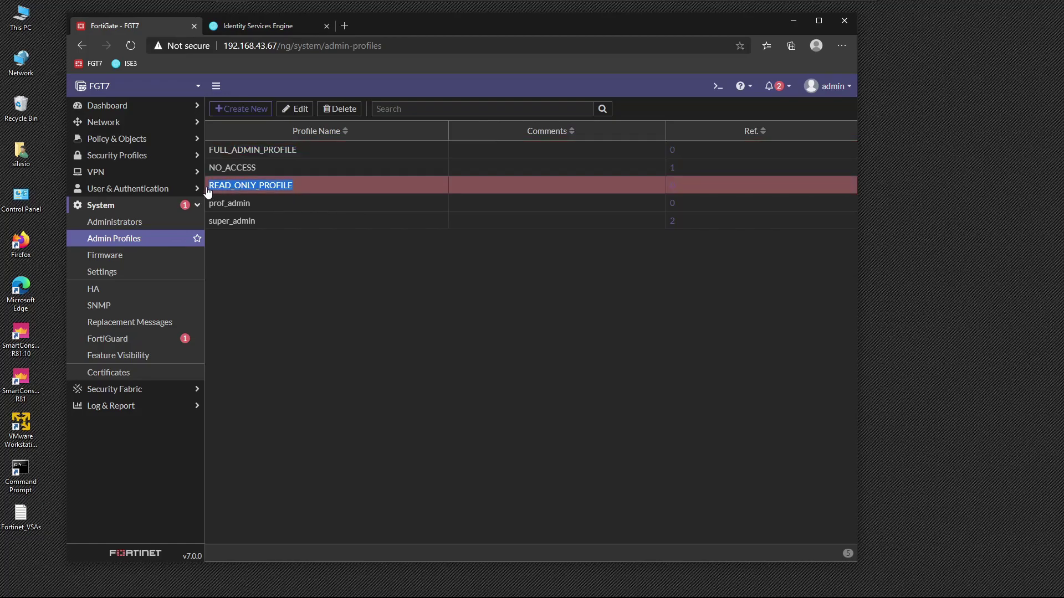
Back in Cisco ISE, set the duplicated profile's Fortinet-Access-Profile value to READ_ONLY_PROFILE and submit it.
left_click(267, 28)
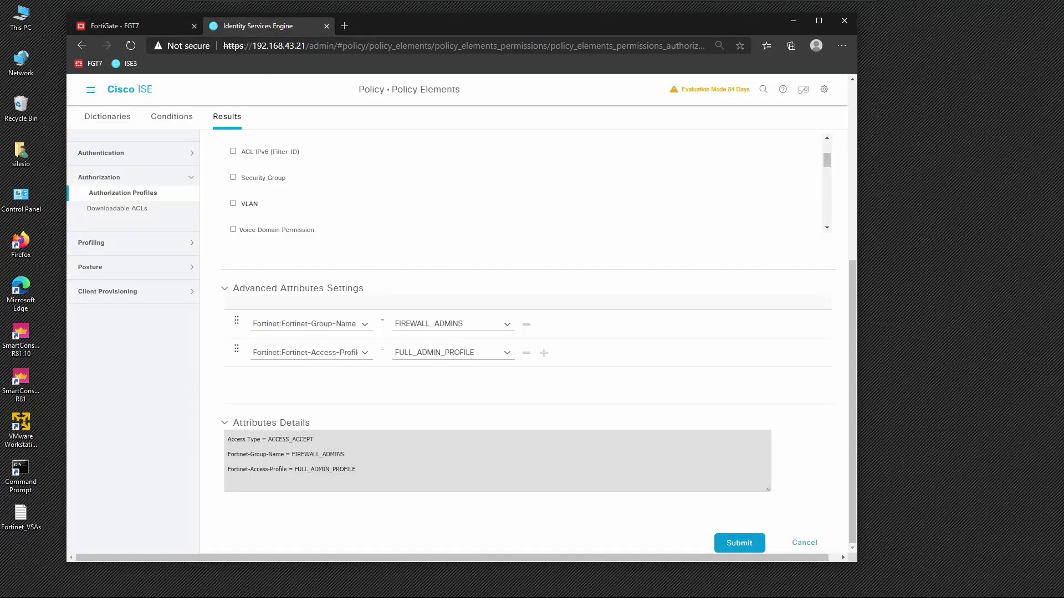
double_click(432, 353)
key("ctrl+v")
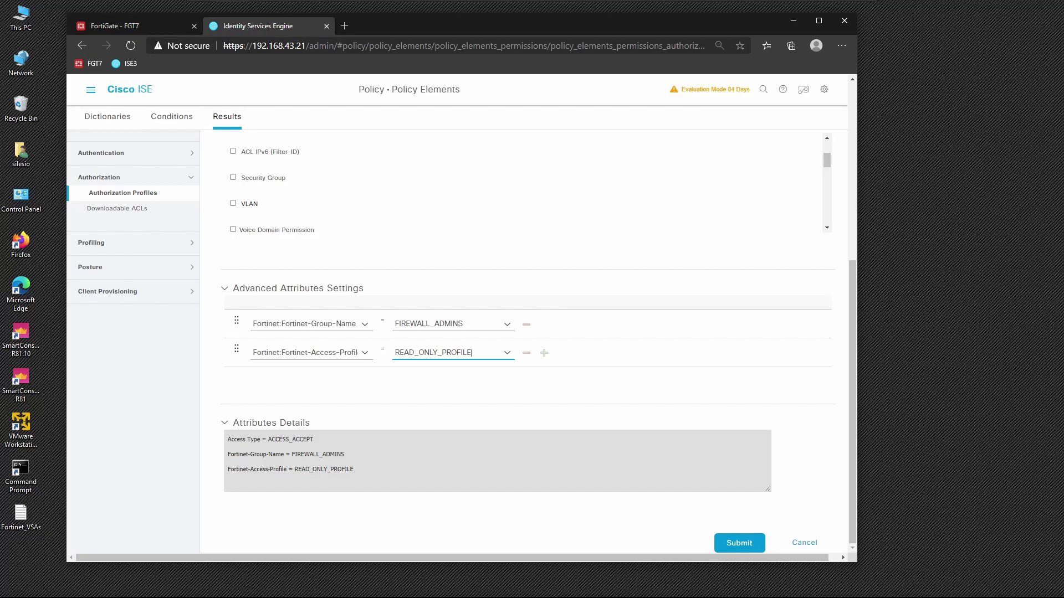
left_click(735, 542)
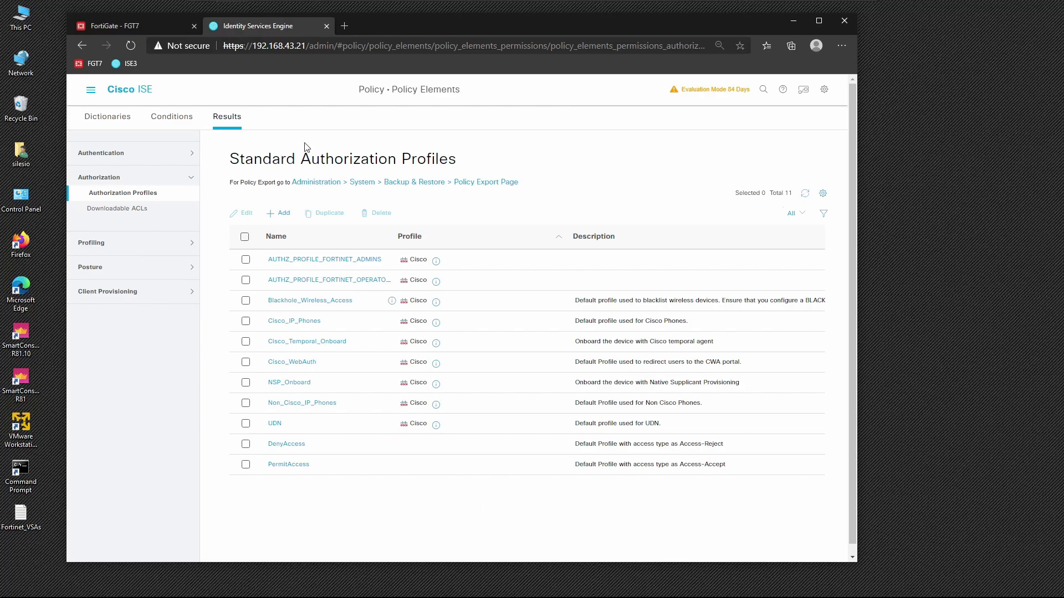
In the Default policy set's authorization policy, add a new rule named Authorization Rule For Administrators.
left_click(90, 92)
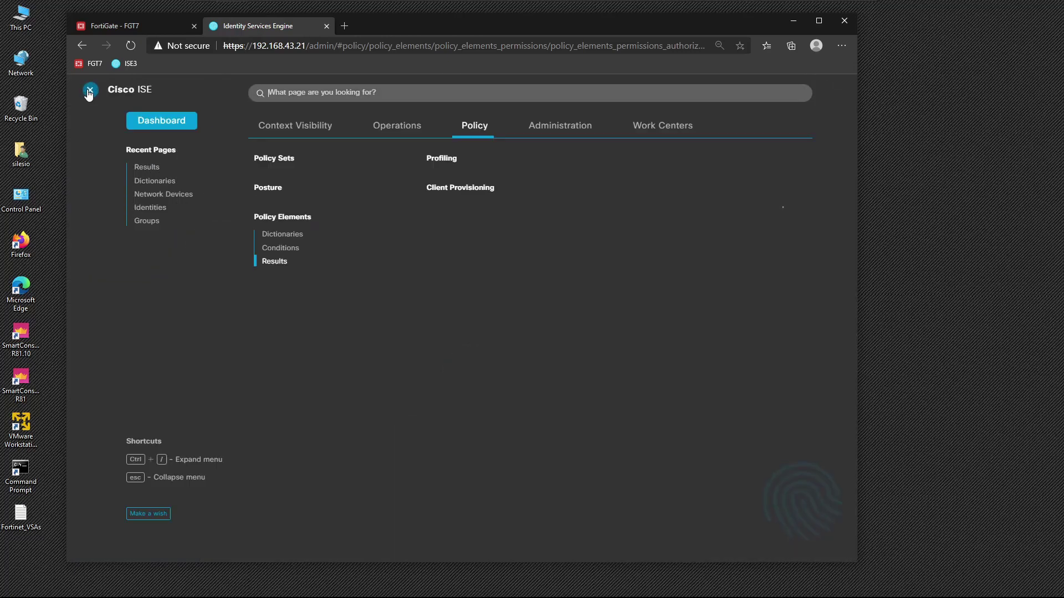
left_click(280, 161)
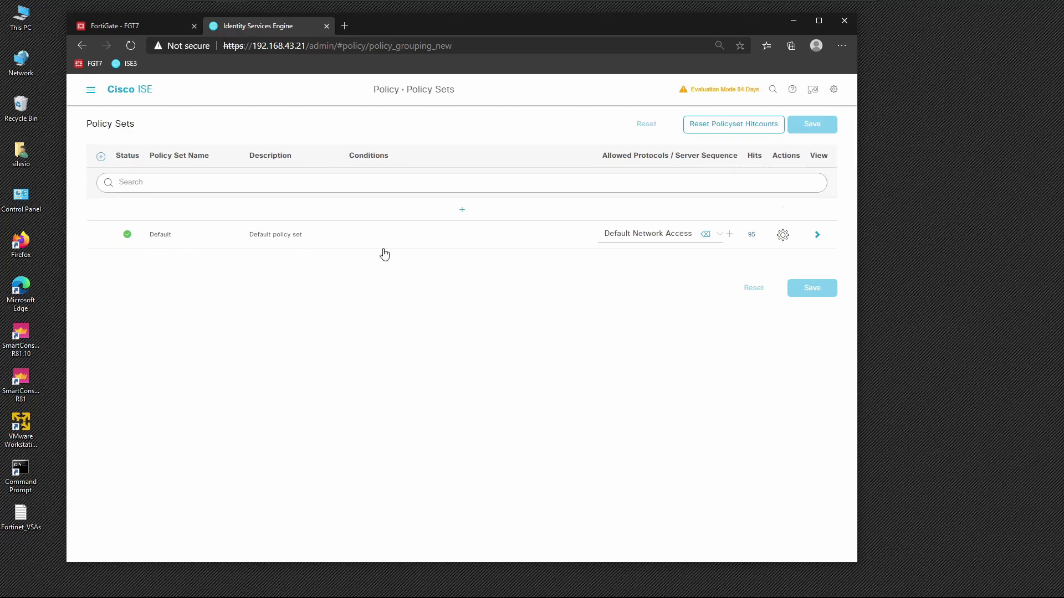
left_click(817, 235)
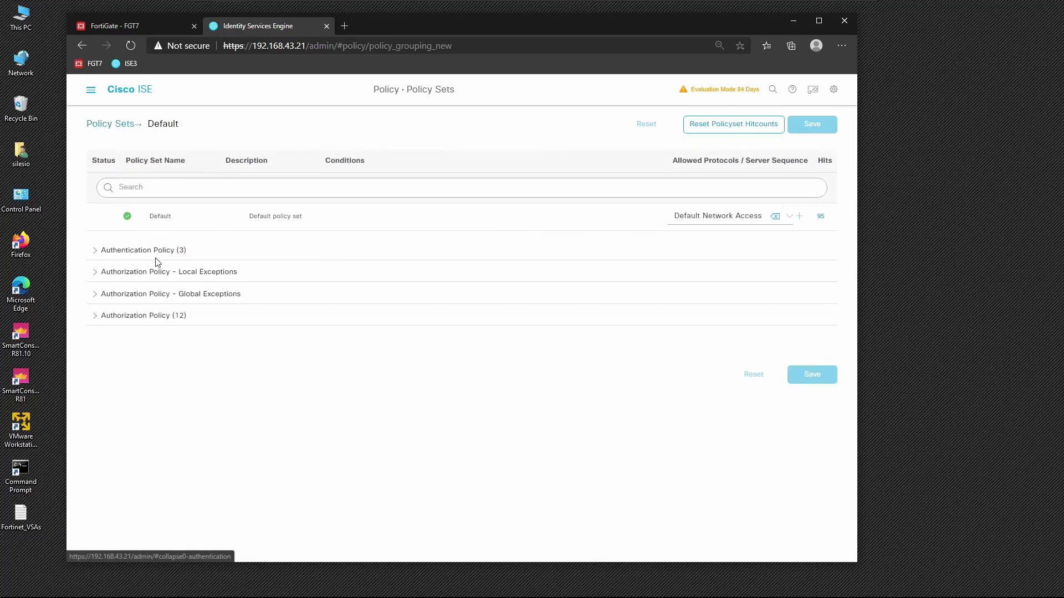
left_click(173, 320)
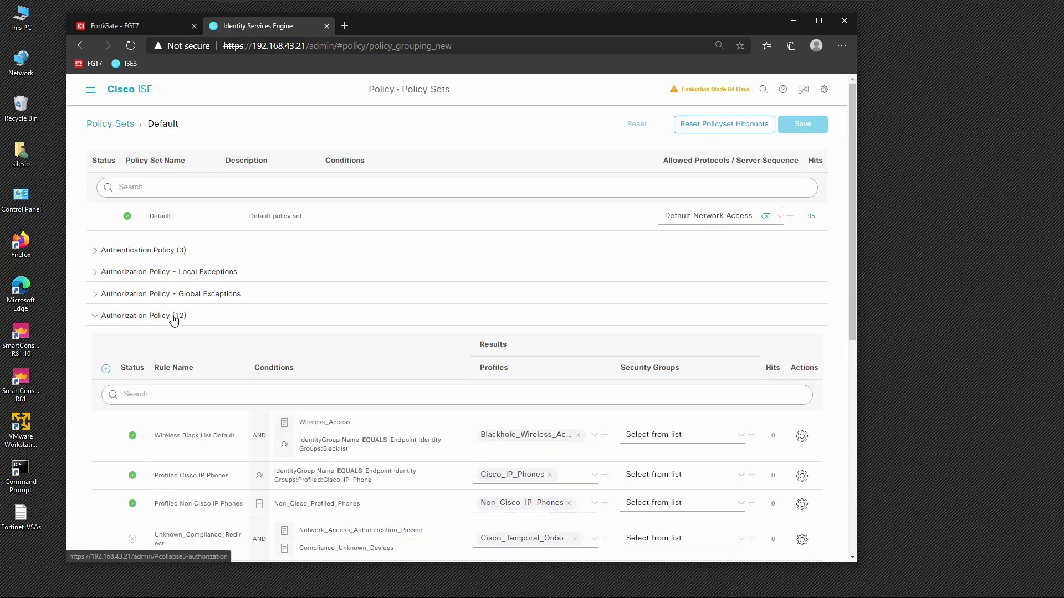
left_click(106, 369)
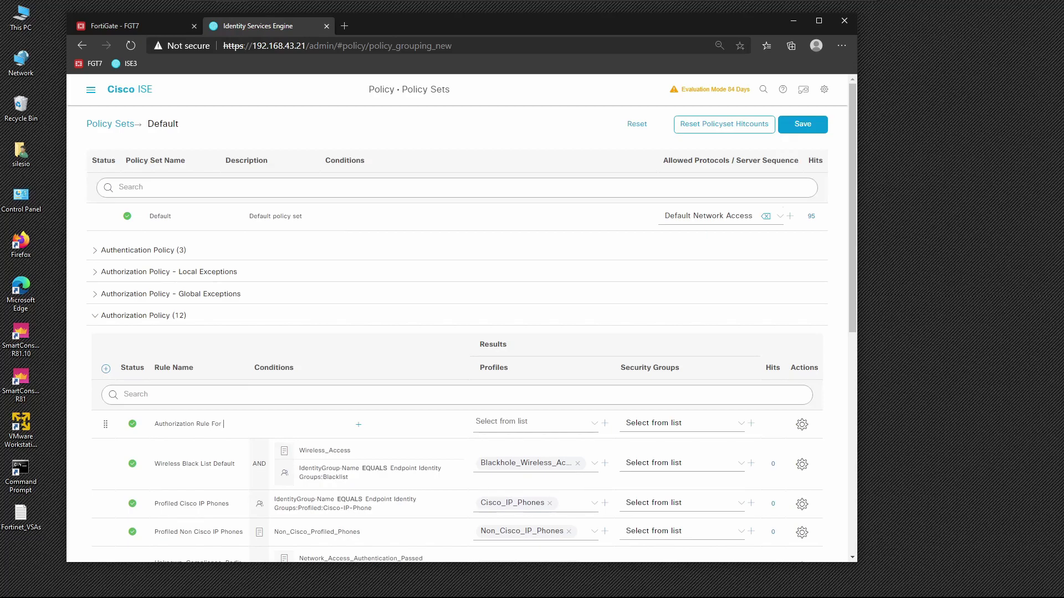
type("inistrators")
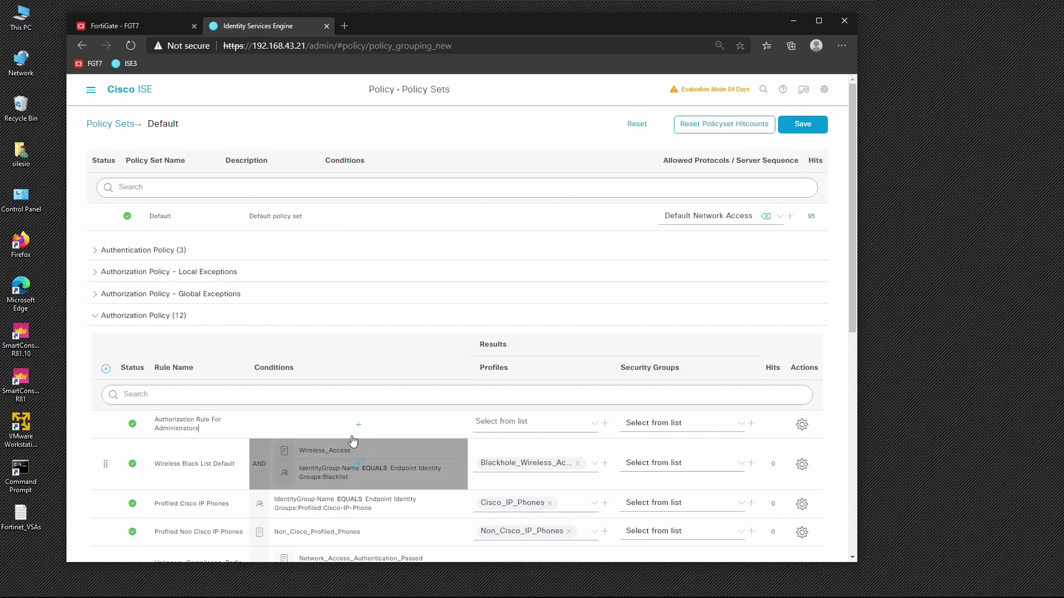
In the new rule's conditions, combine Network_Access_Authentication_Passed with an AND condition on the IdentityGroup Name attribute.
left_click(359, 424)
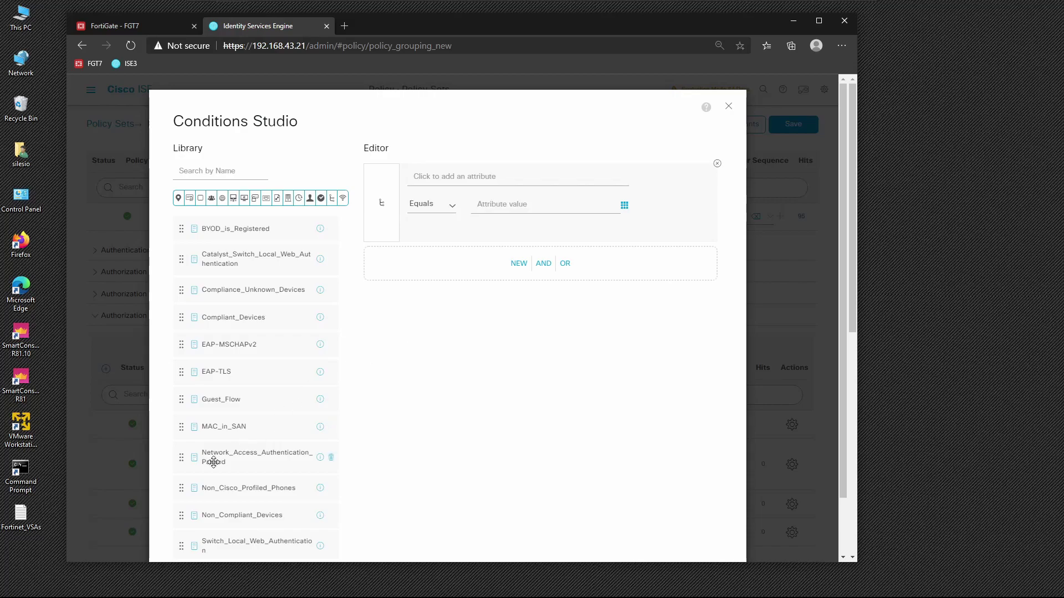
left_click_drag(209, 460, 435, 272)
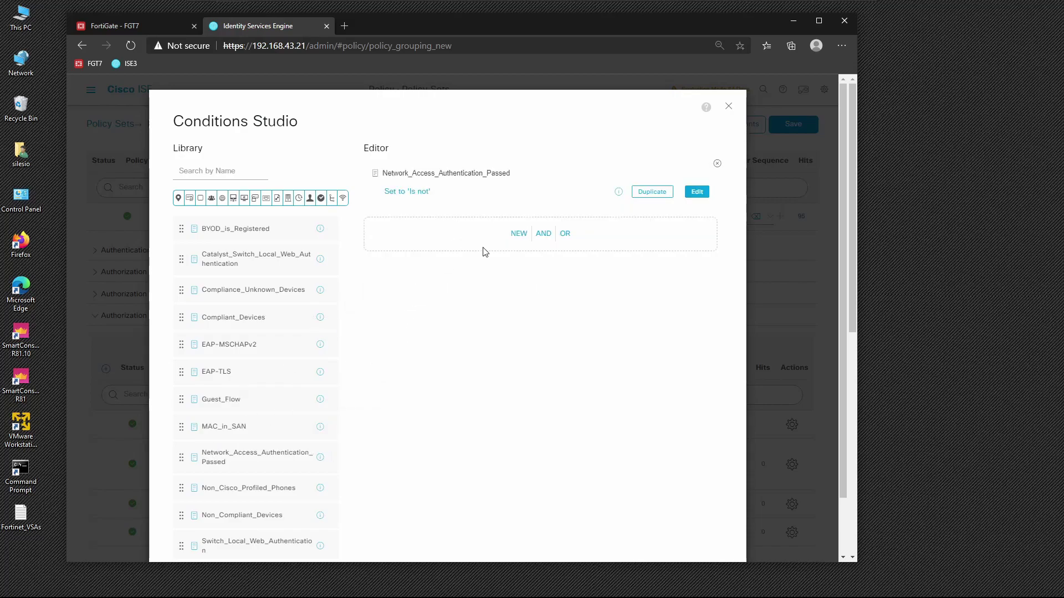
left_click(519, 239)
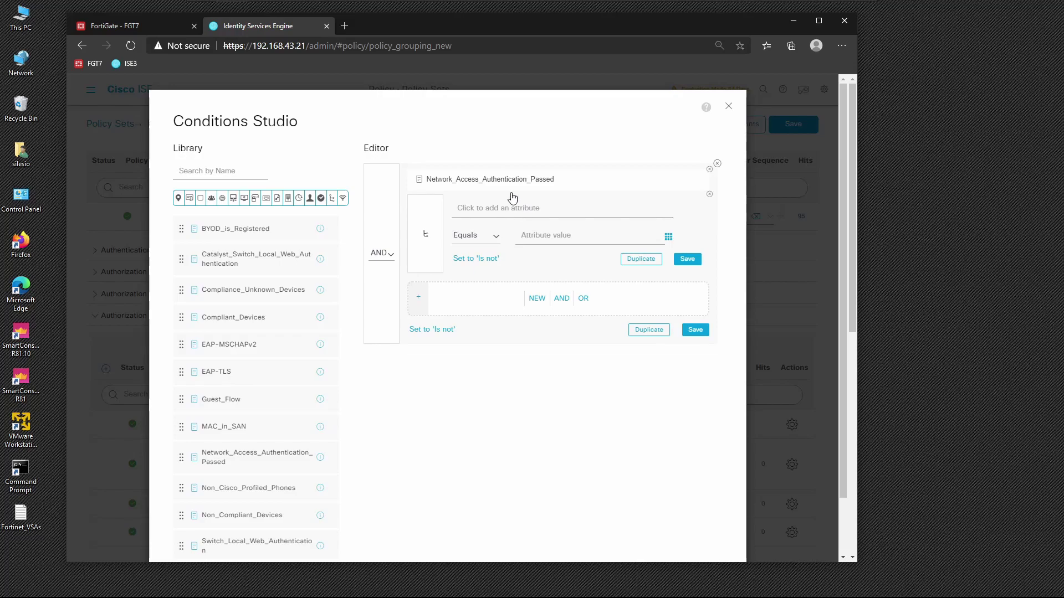
left_click(526, 211)
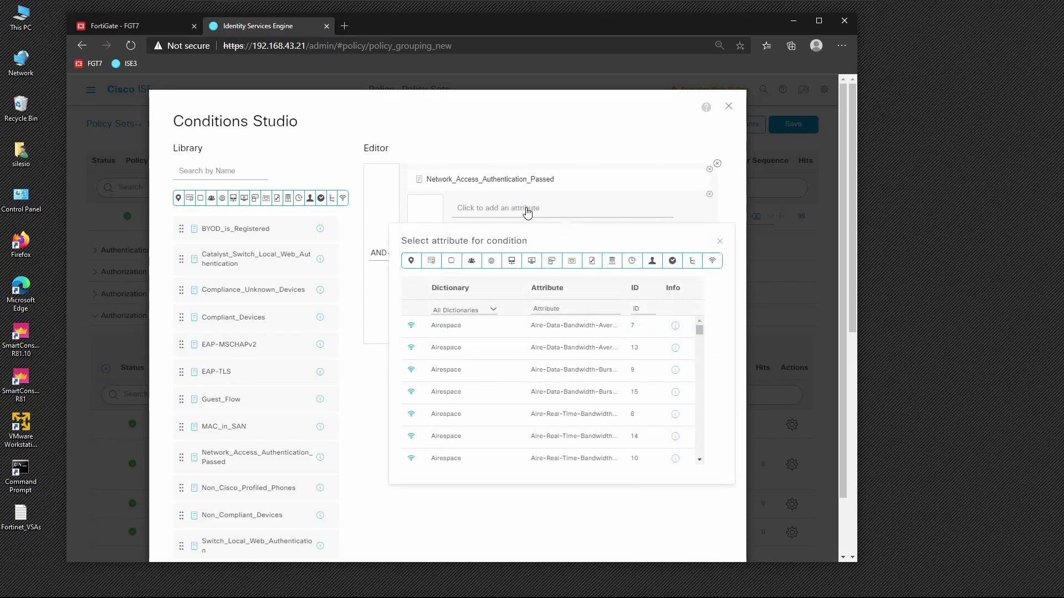
left_click(472, 262)
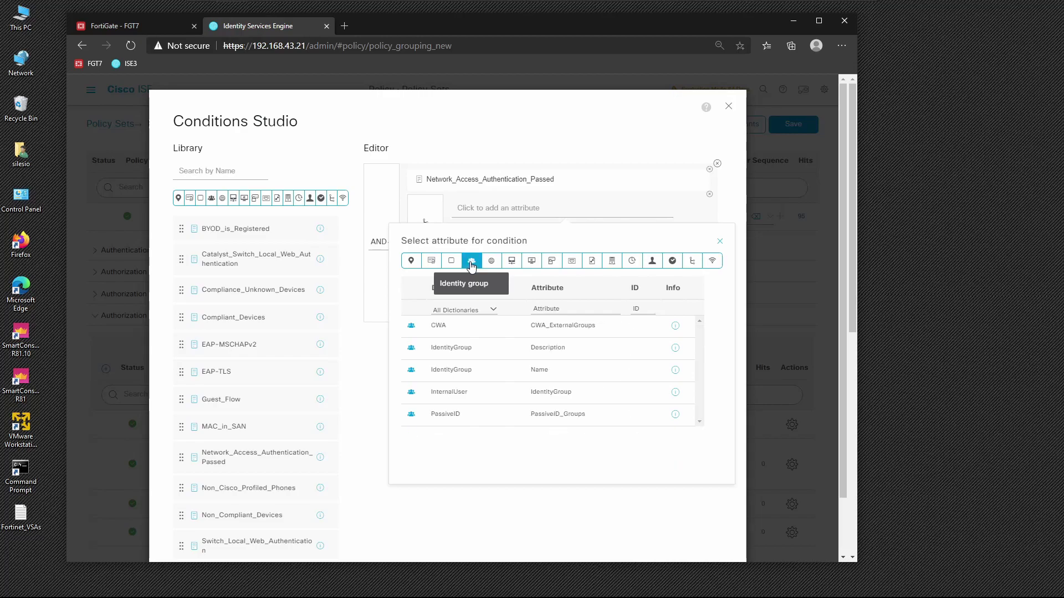
left_click(534, 371)
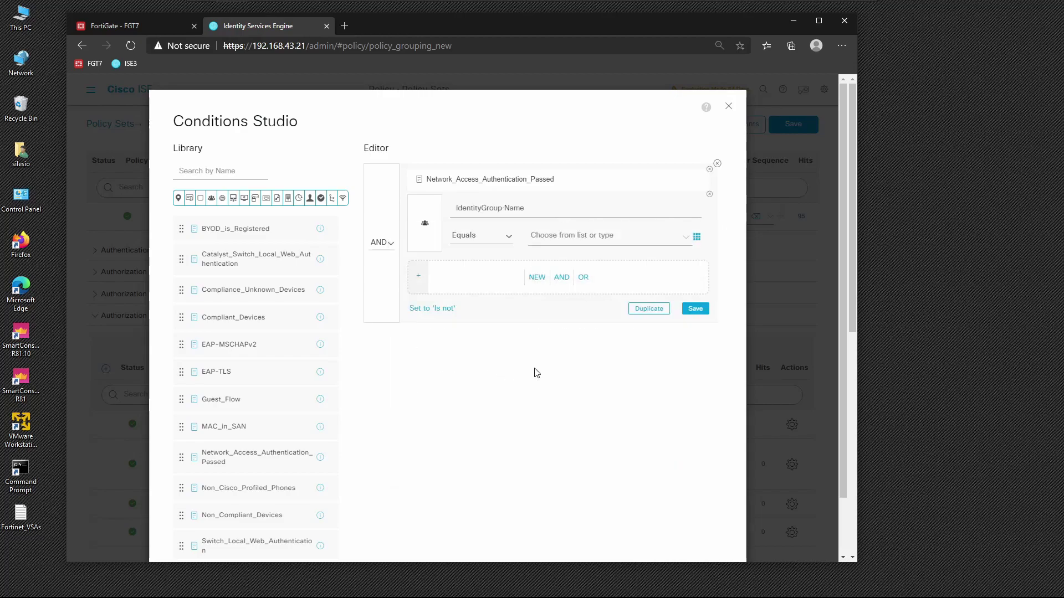
Set the IdentityGroup Name condition to equal User Identity Groups:FORTIGATE_ADMINS and apply the conditions to the rule.
left_click(578, 246)
scroll(571, 311, "down", 3)
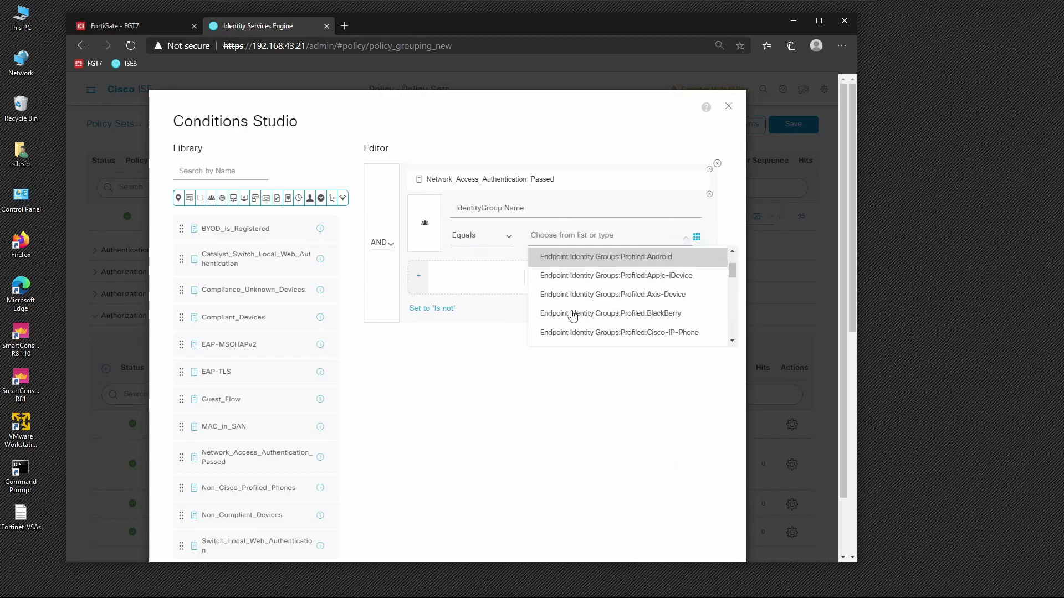
scroll(573, 315, "down", 6)
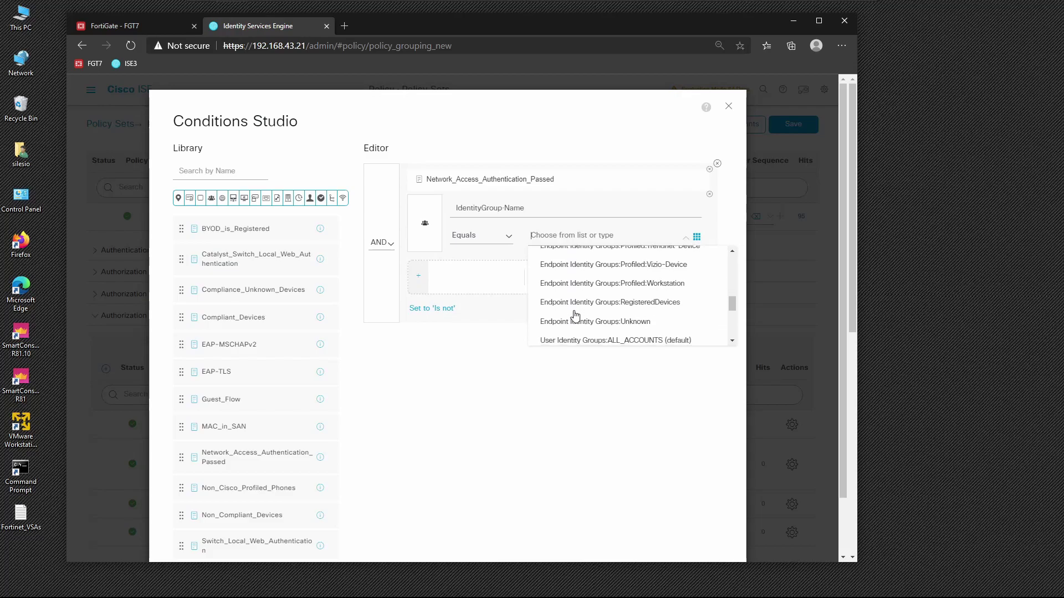
left_click(592, 319)
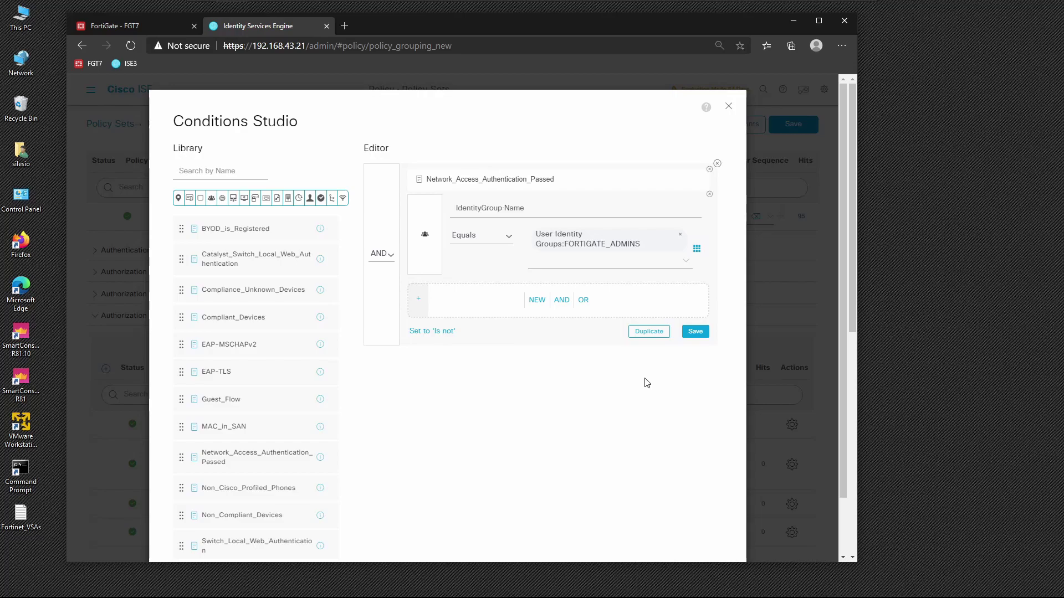
mouse_move(497, 195)
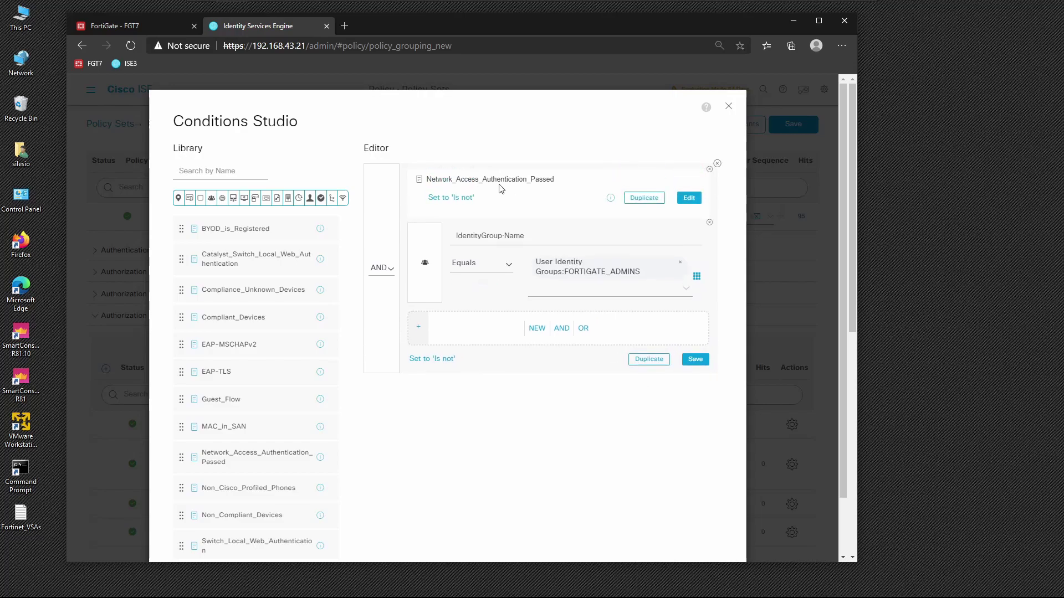
mouse_move(544, 250)
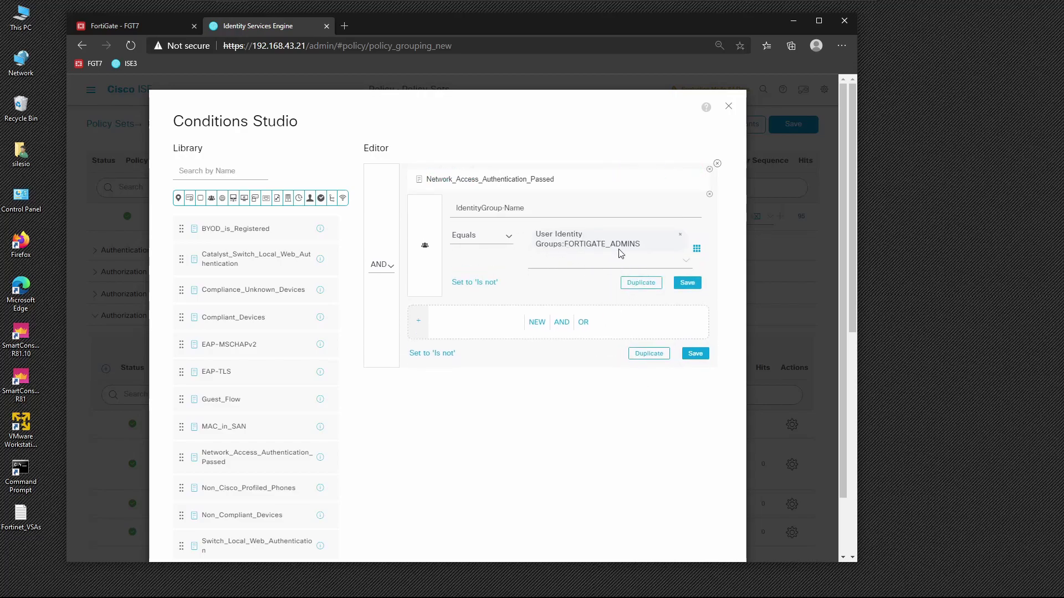
scroll(676, 439, "down", 2)
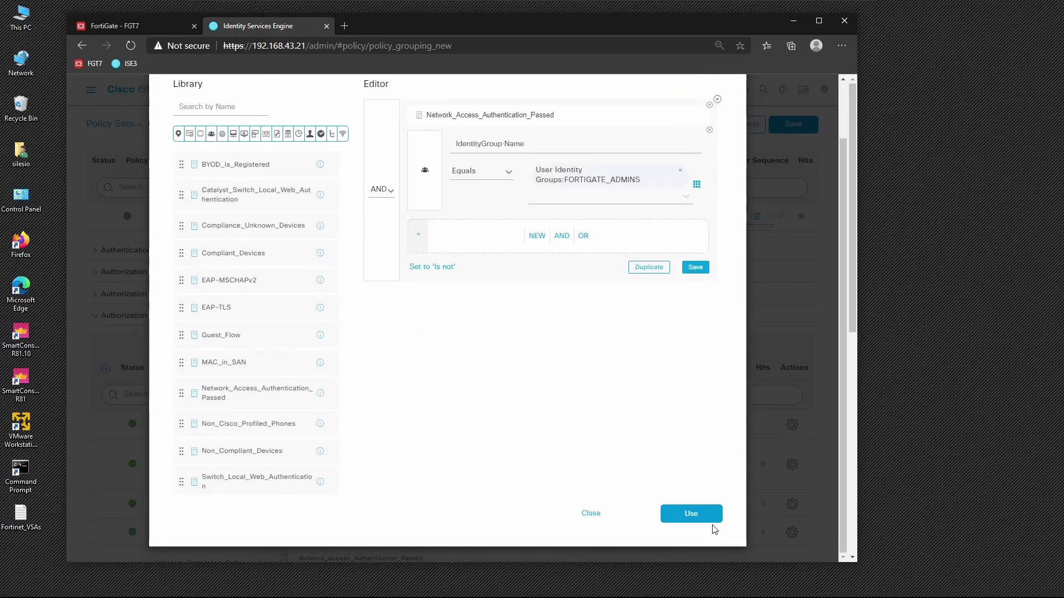
left_click(705, 515)
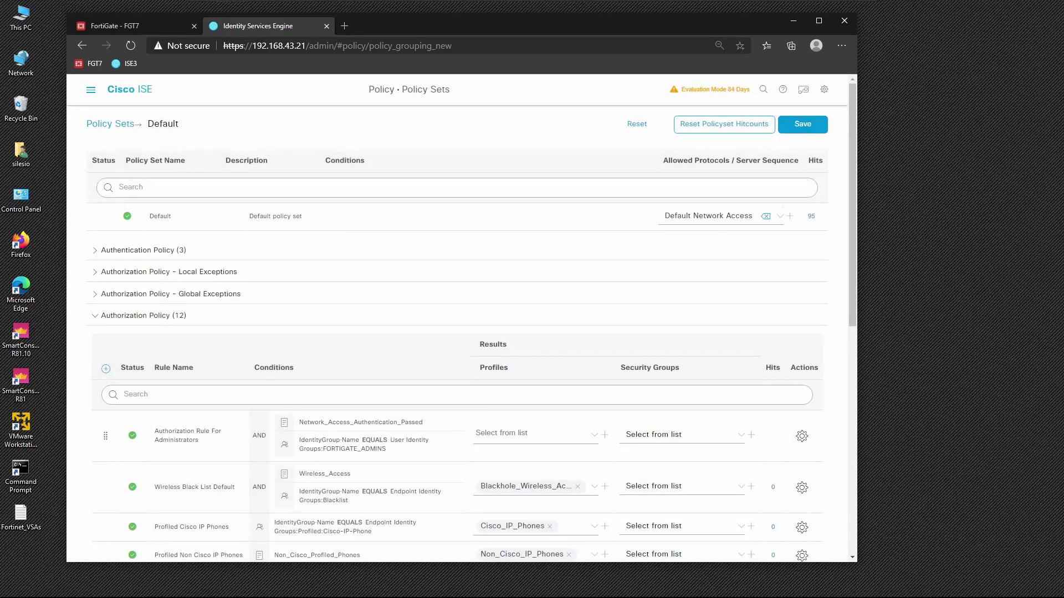
Assign the AUTHZ_PROFILE_FORTINET_ADMINS profile to the administrators rule and duplicate that rule below it.
left_click(559, 436)
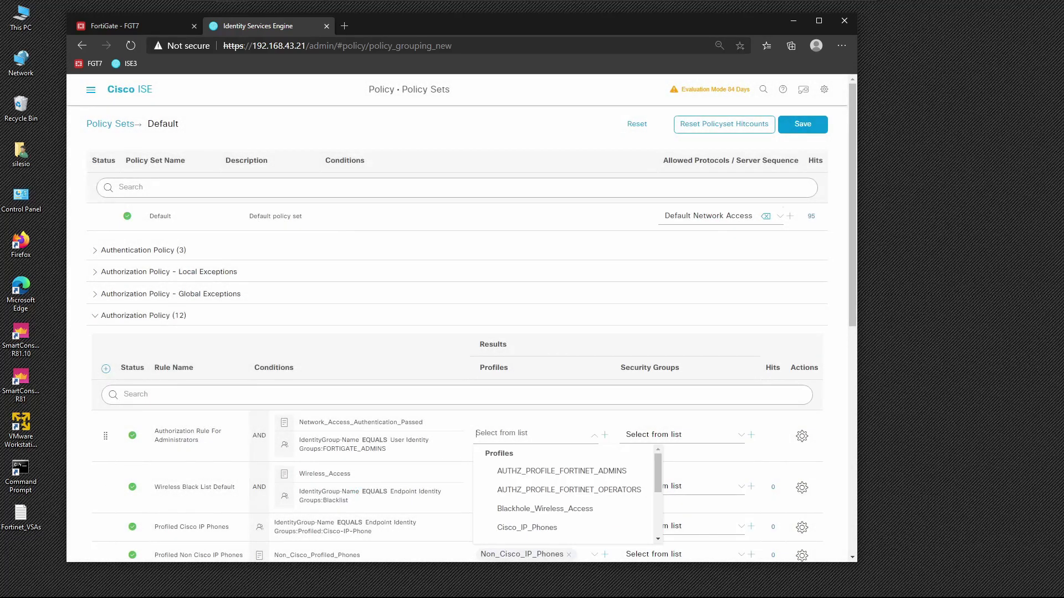
left_click(585, 471)
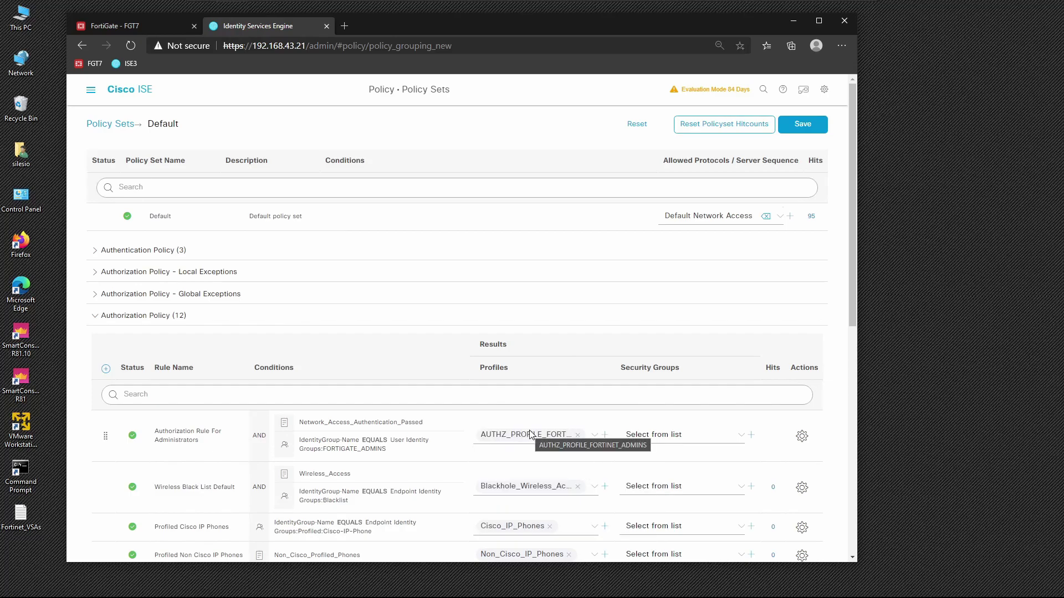
left_click(801, 438)
left_click(776, 527)
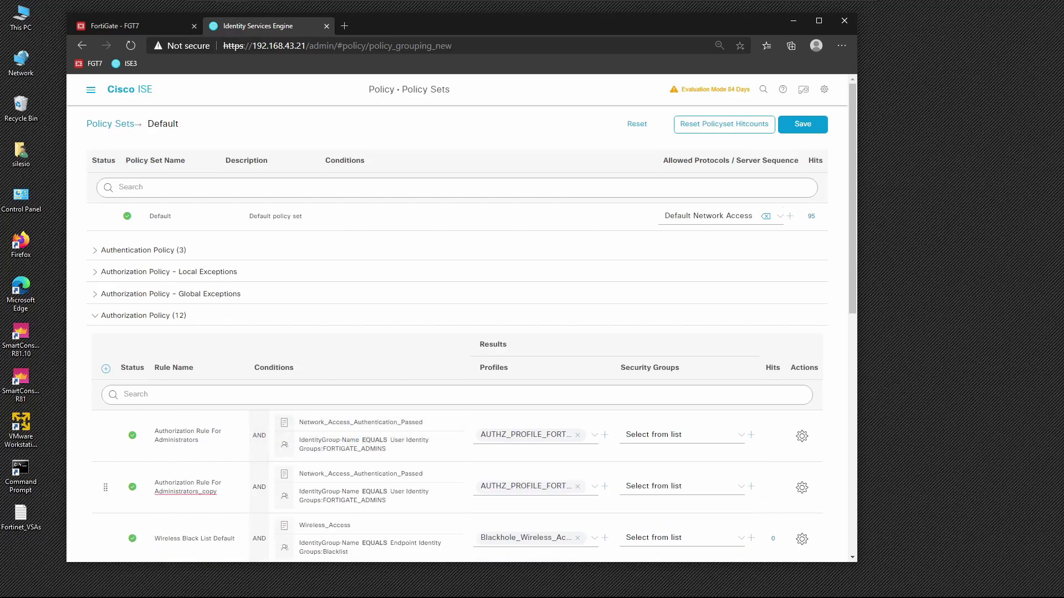
Rename the duplicated authorization rule so that its name refers to operators instead of administrators.
key("shift+Left")
key("shift+Left")
key("shift+Left")
key("shift+Left")
key("shift+Left")
key("shift+Left")
key("shift+Left")
key("shift+Left")
key("shift+Left")
key("shift+Left")
key("shift+Left")
key("shift+Left")
key("shift+Left")
key("shift+Left")
key("shift+Left")
key("shift+Left")
key("shift+Left")
type("Operatro")
key("BackSpace")
key("BackSpace")
type("o")
Change the operators rule's IdentityGroup Name condition to equal User Identity Groups:FORTIGATE_OPERATORS and apply it to the rule.
left_click(380, 492)
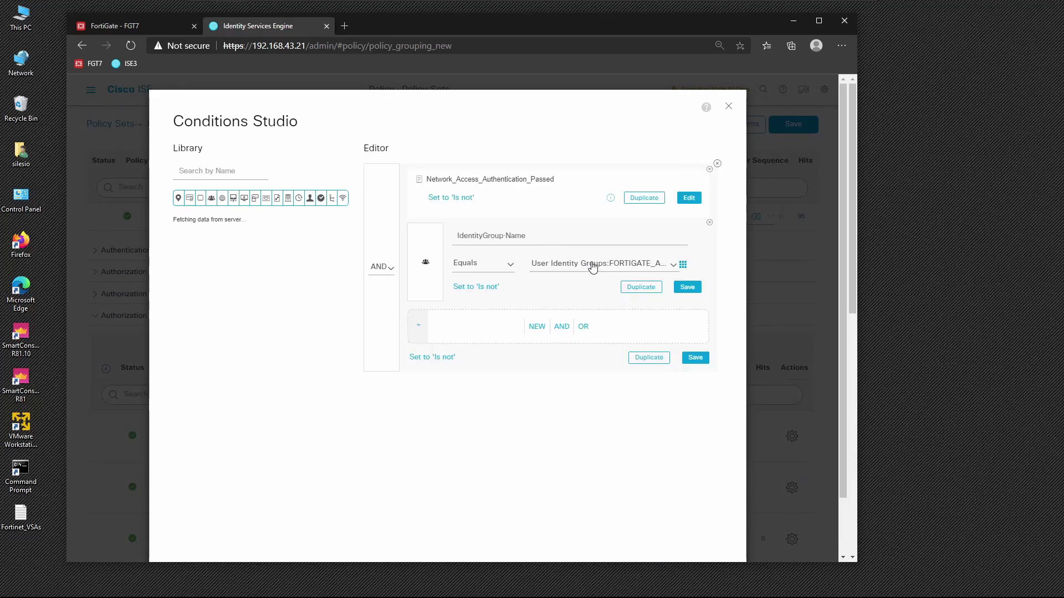
left_click(650, 267)
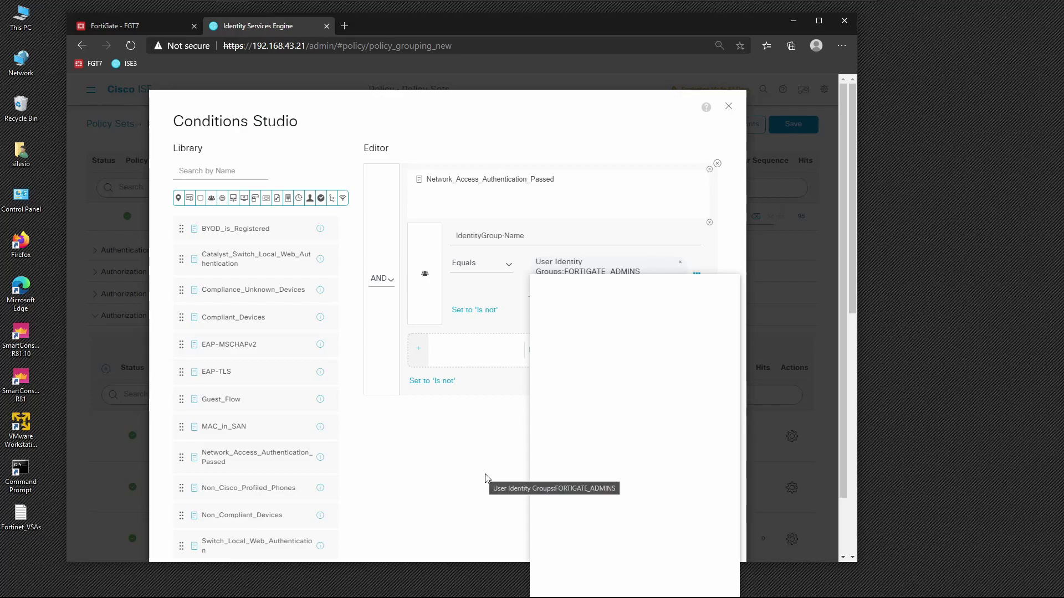
left_click(505, 458)
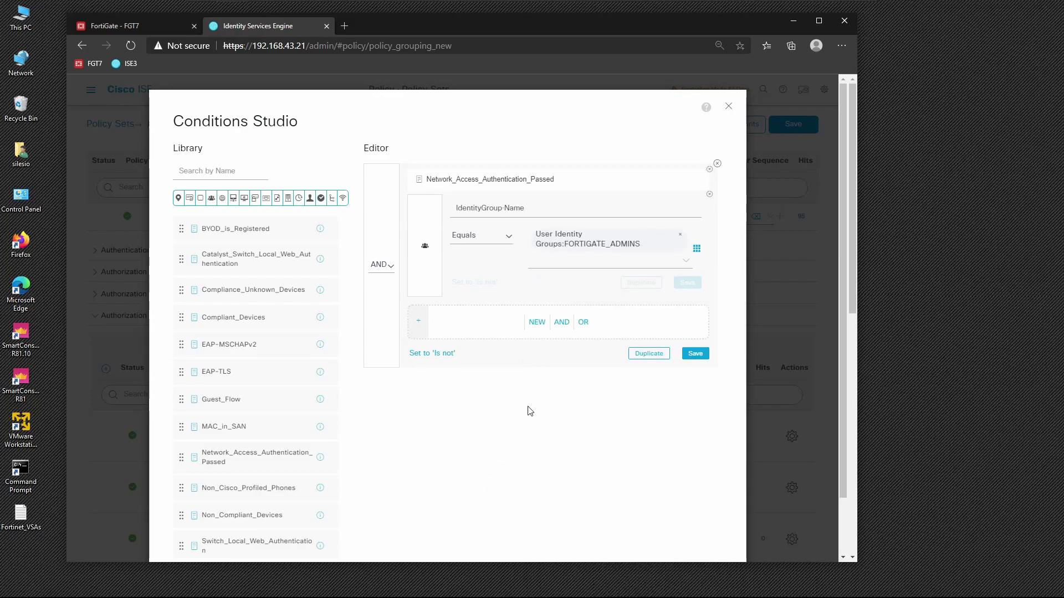
left_click(632, 246)
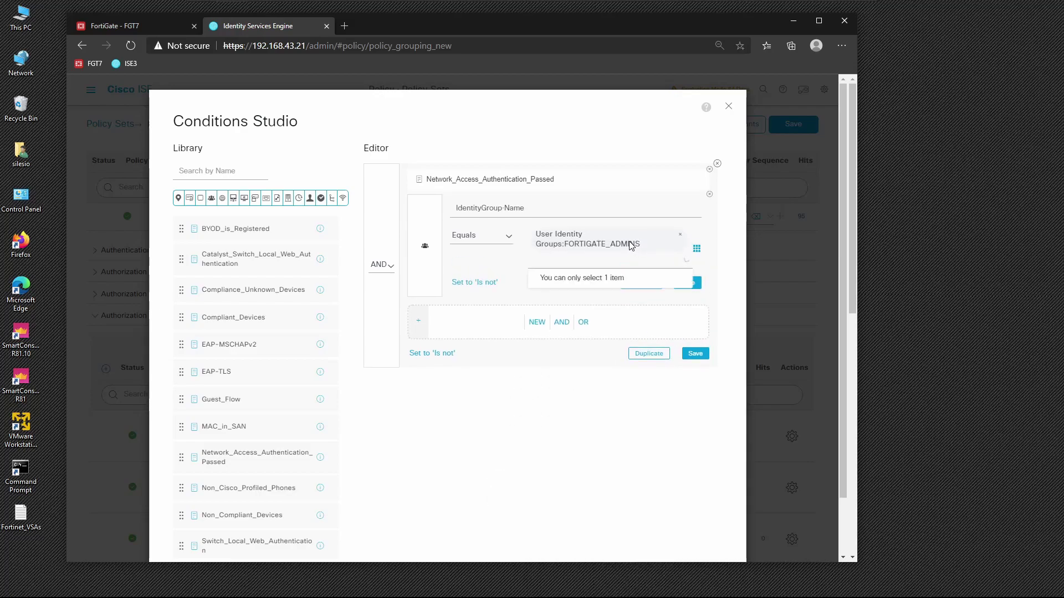
left_click(680, 236)
scroll(637, 300, "down", 10)
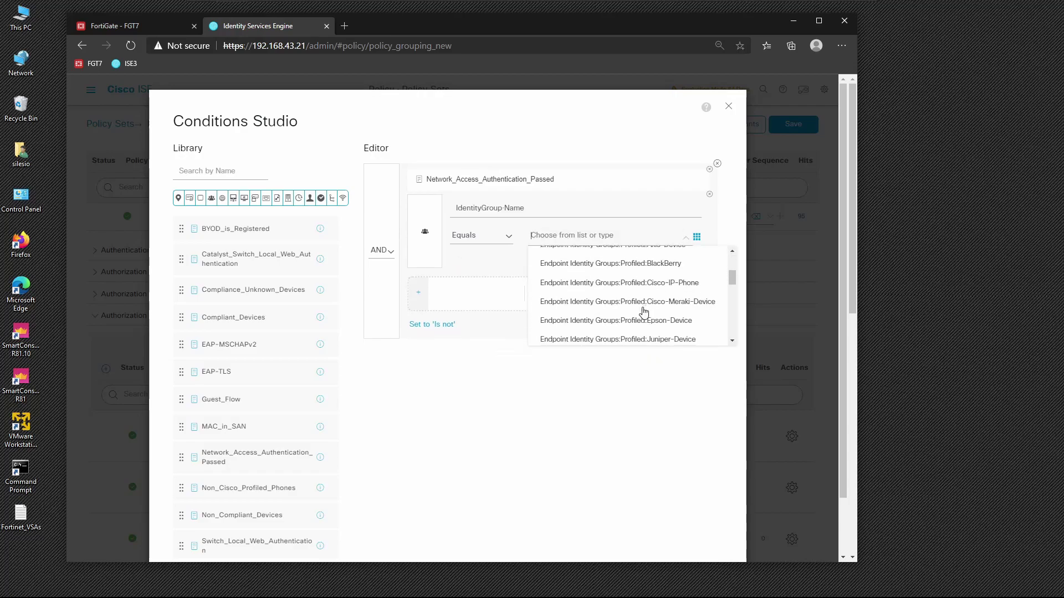
scroll(643, 307, "down", 5)
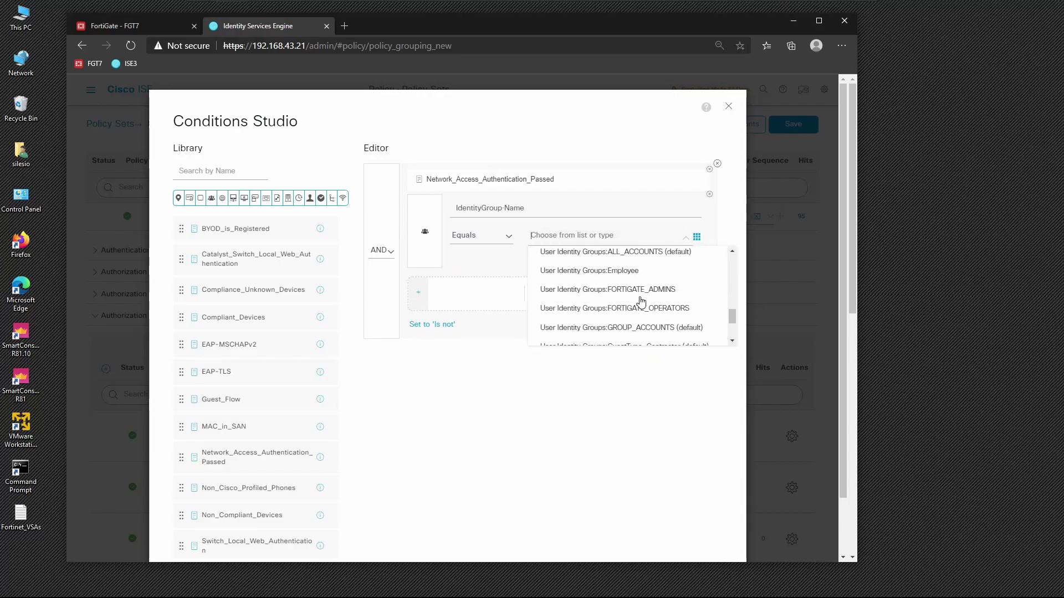
left_click(649, 294)
scroll(637, 433, "down", 2)
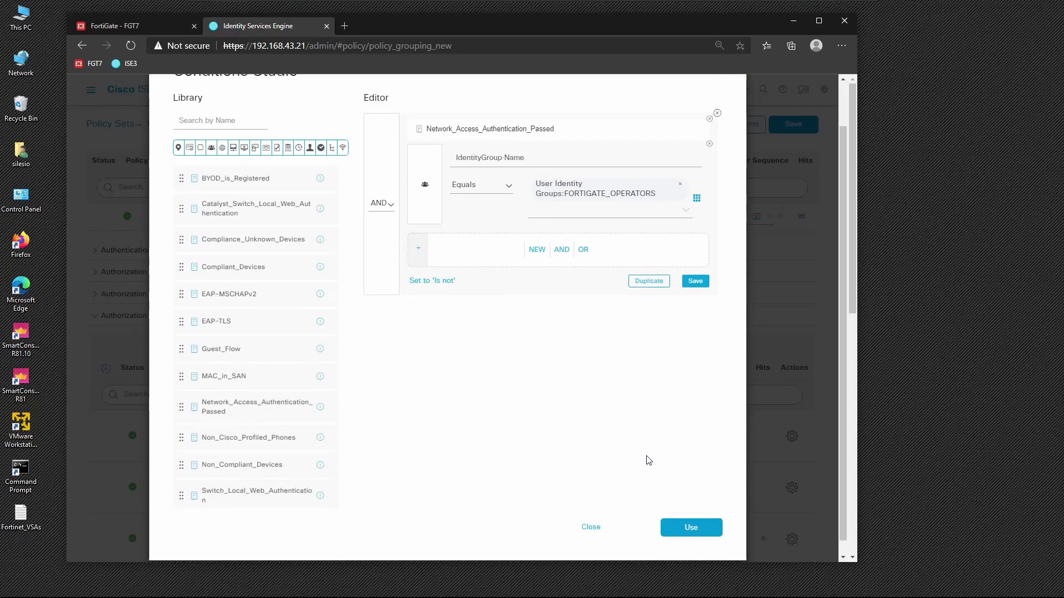
left_click(690, 513)
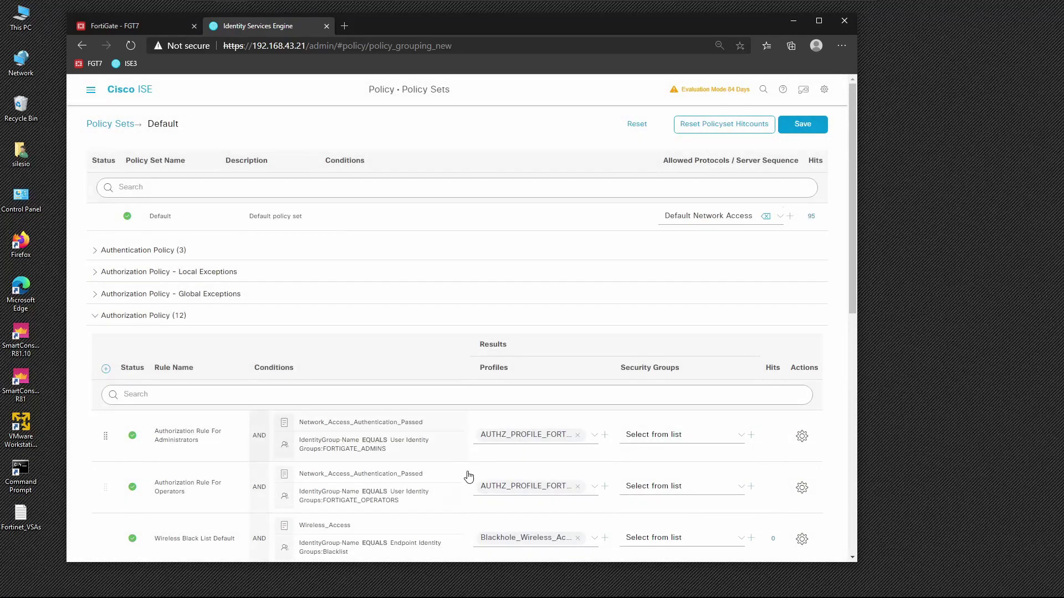
Replace the operators rule's profile with AUTHZ_PROFILE_FORTINET_OPERATORS and save the Default policy set.
left_click(579, 493)
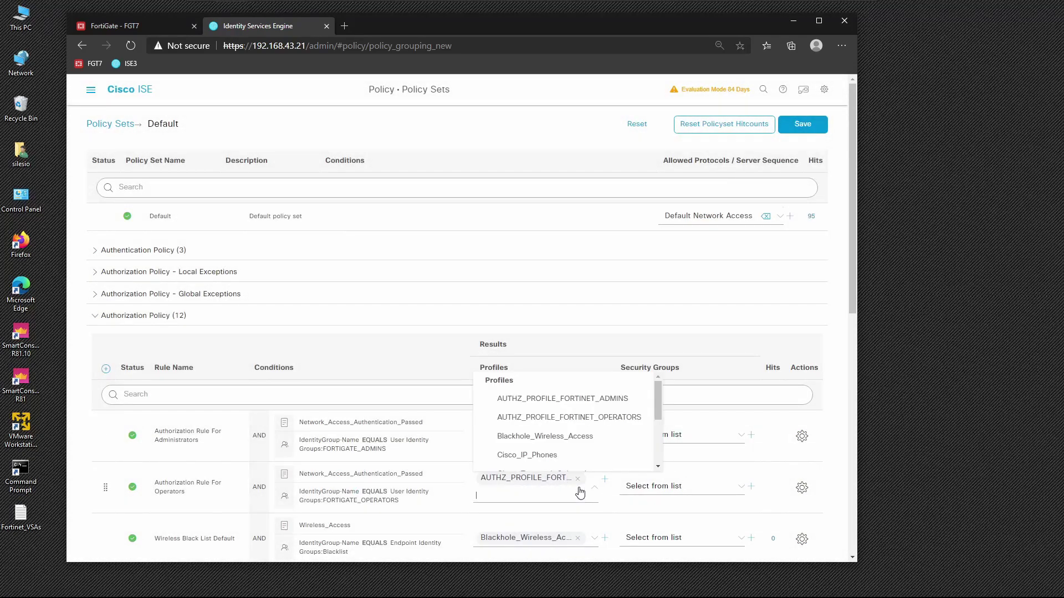
left_click(577, 478)
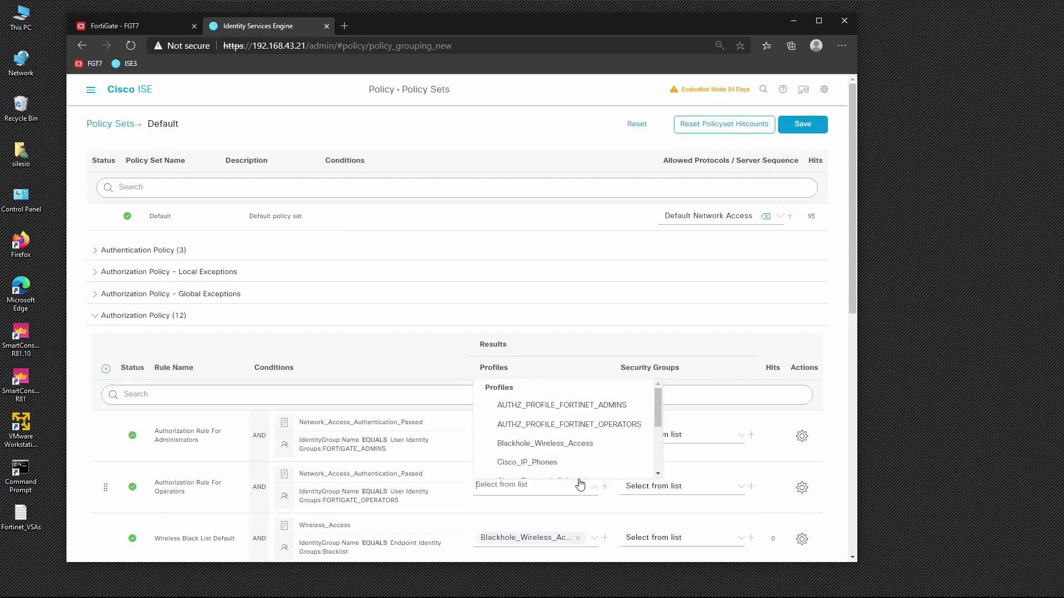
left_click(571, 425)
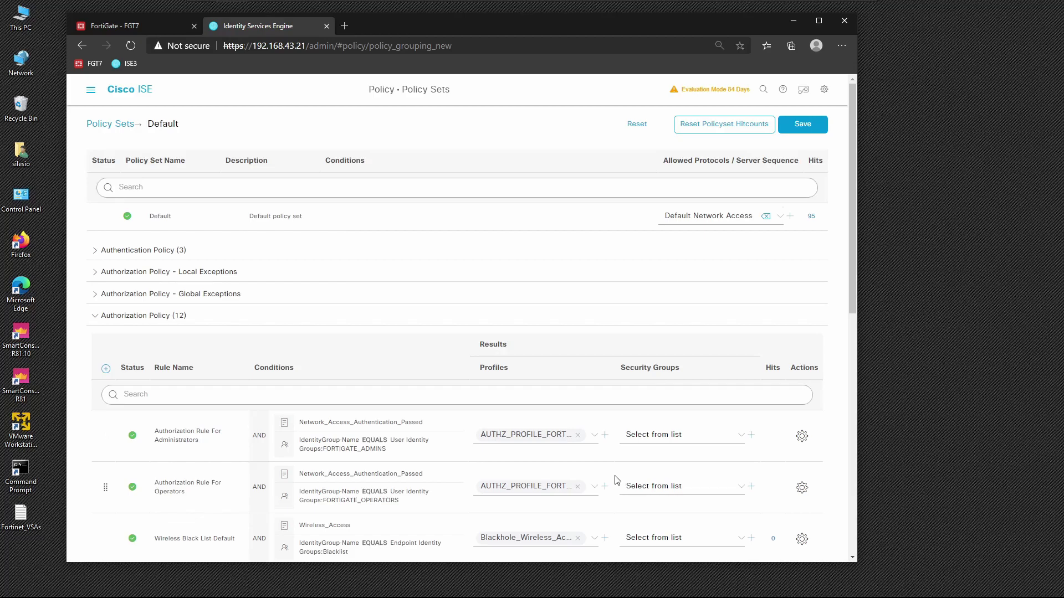
scroll(617, 480, "down", 10)
left_click(790, 543)
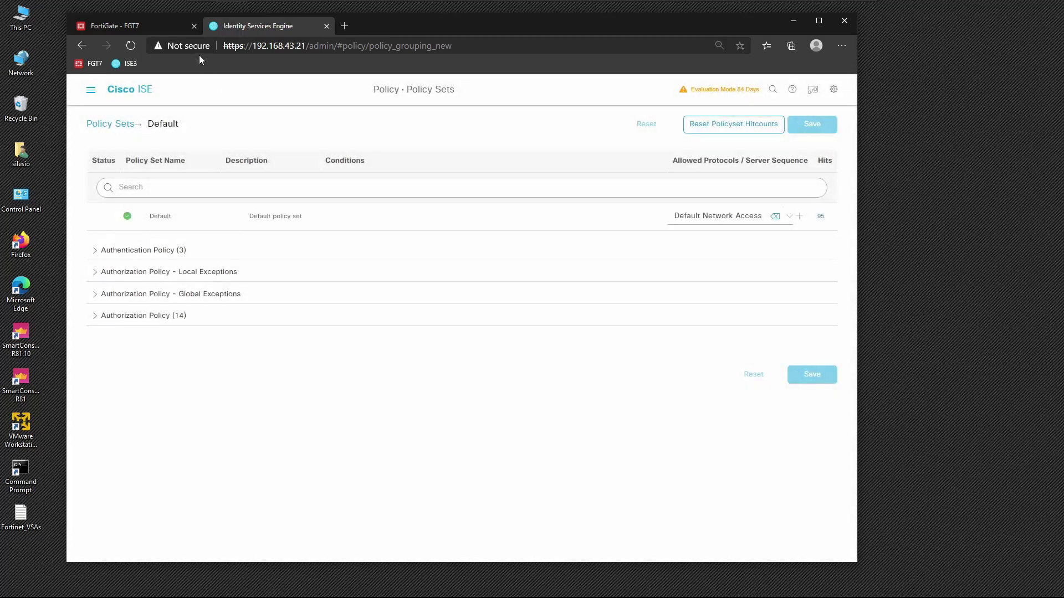
Open the RADIUS Live Logs under Operations in Cisco ISE.
left_click(88, 92)
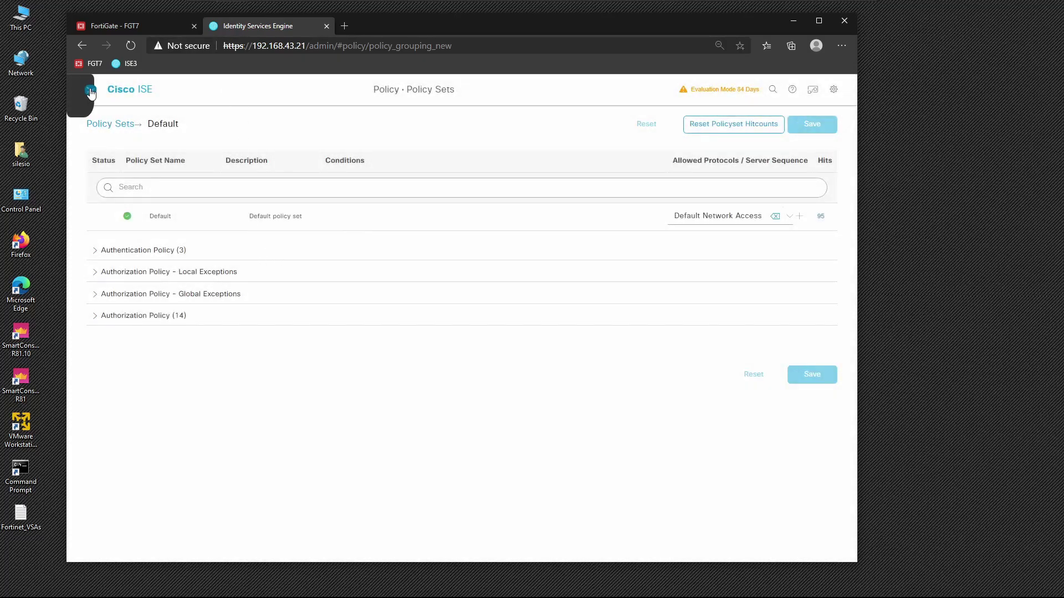
mouse_move(406, 129)
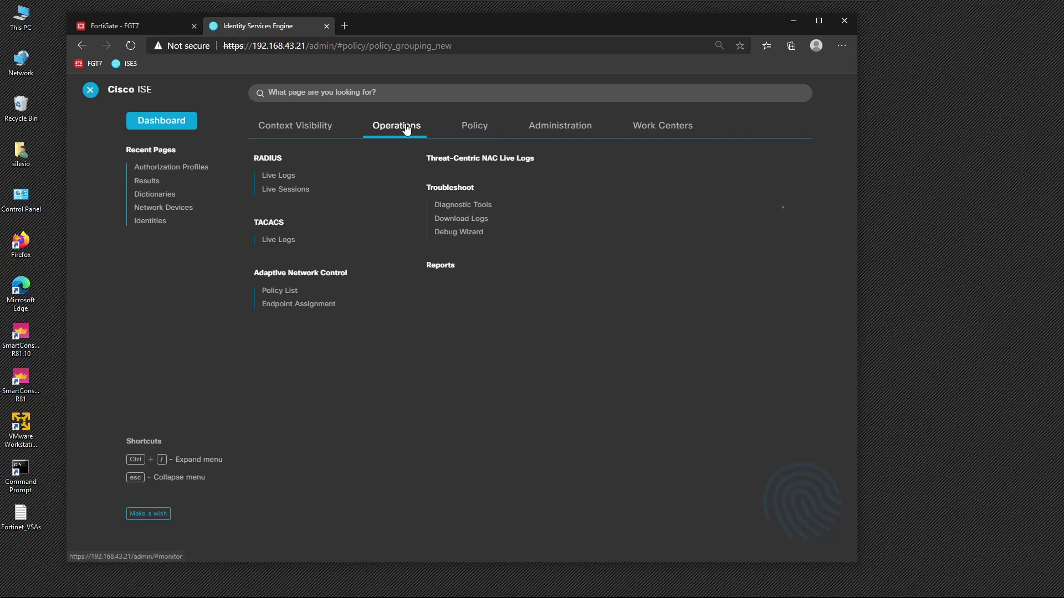
left_click(280, 175)
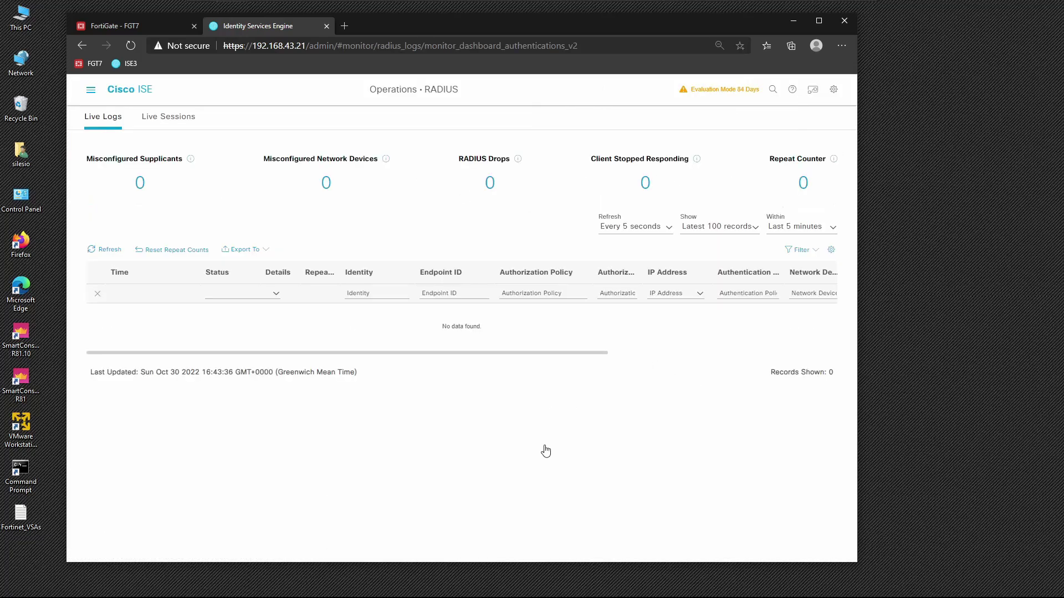
left_click(22, 292)
double_click(27, 288)
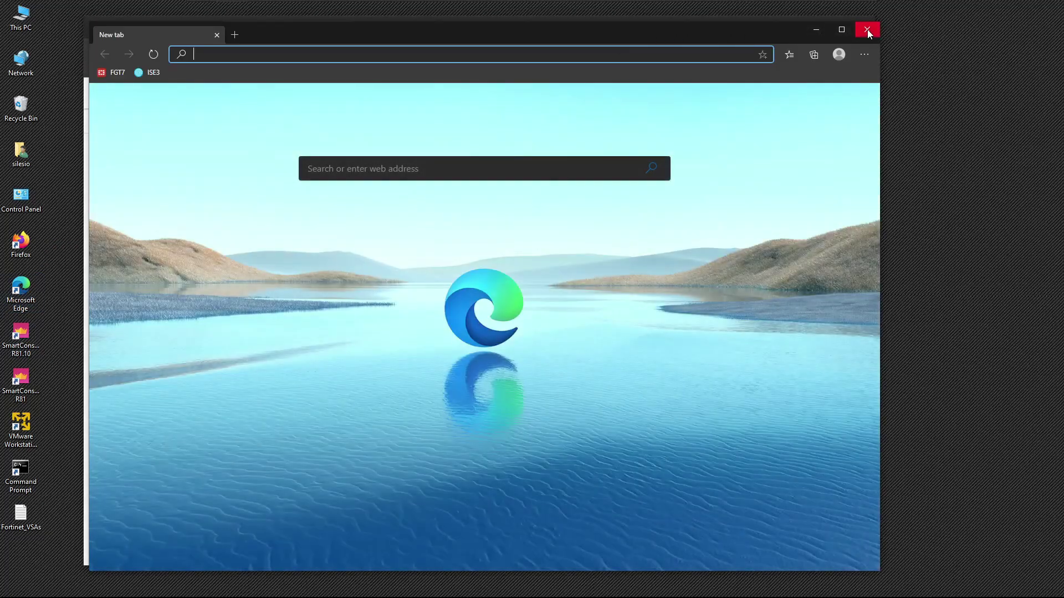
left_click(869, 32)
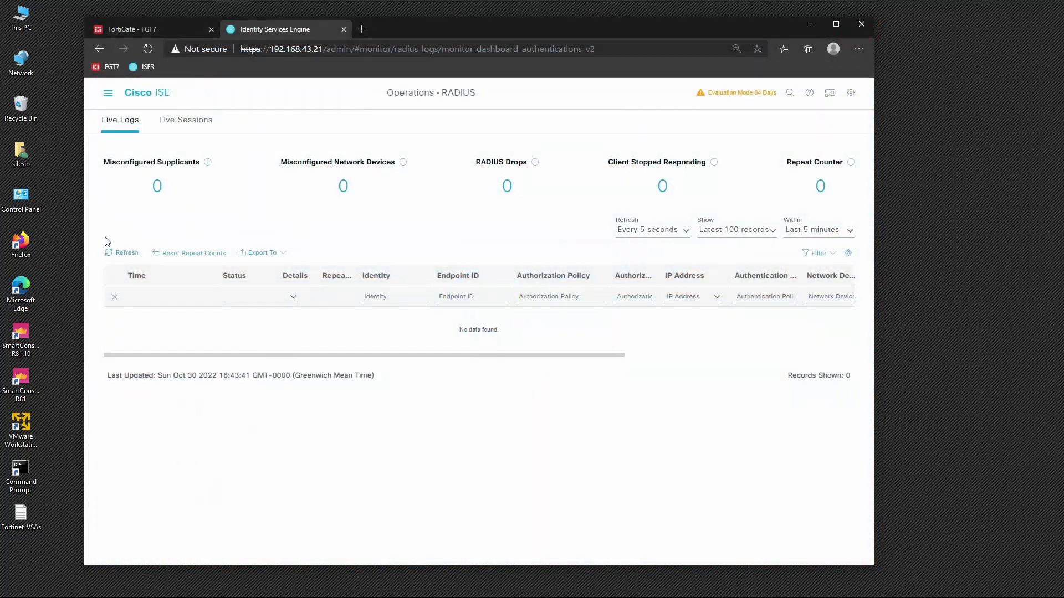
double_click(21, 244)
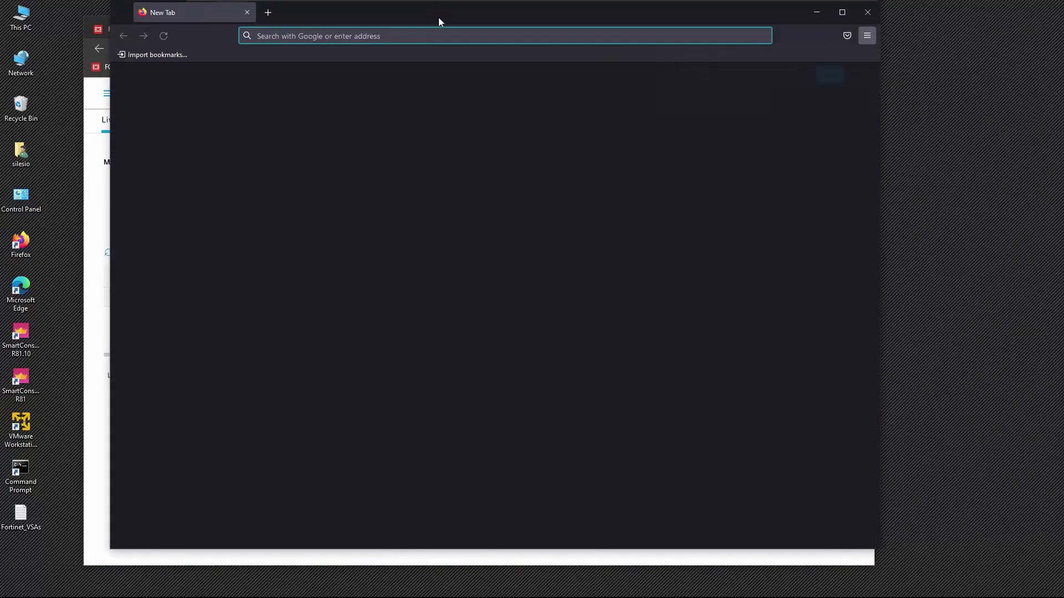
left_click_drag(438, 18, 485, 140)
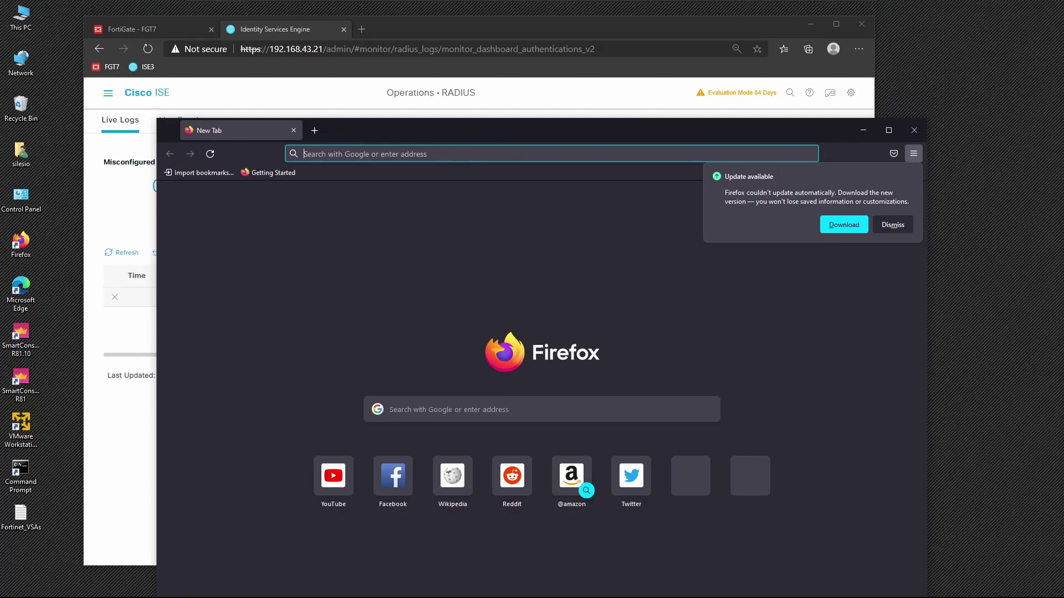
left_click(906, 227)
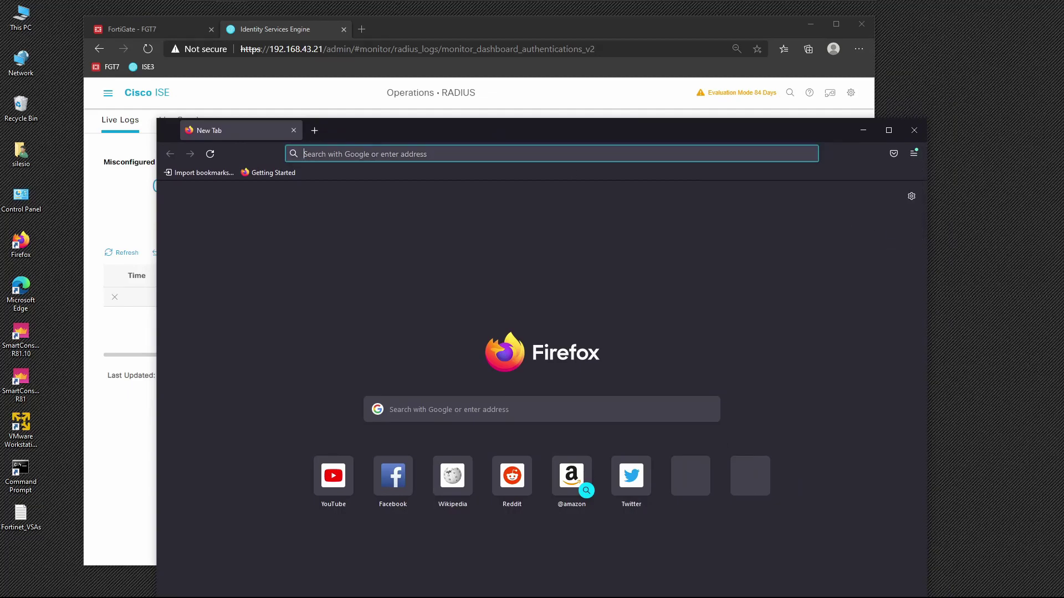
type("https://192.")
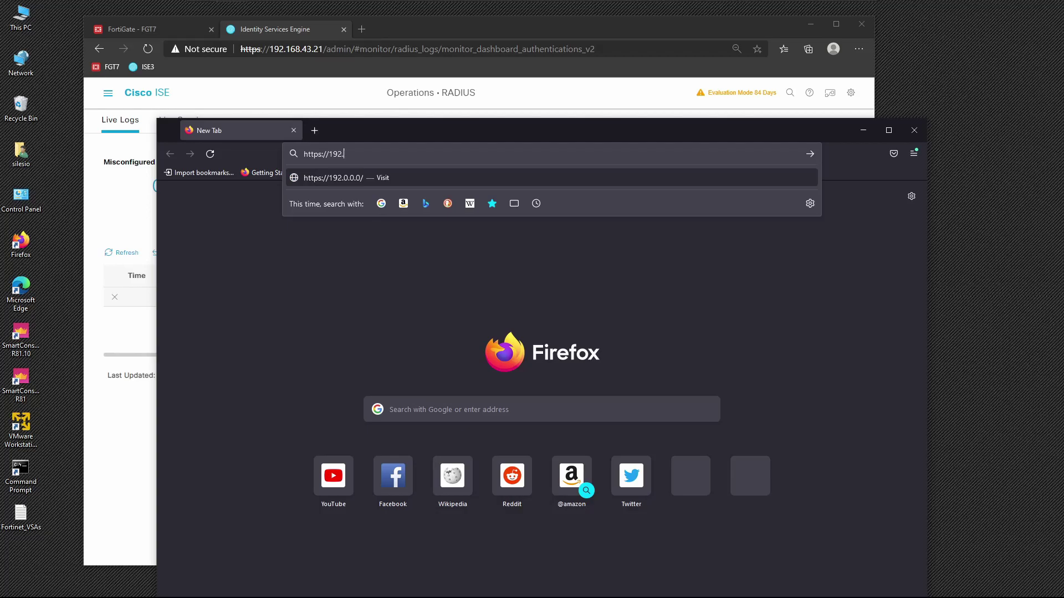
type("168.43.67")
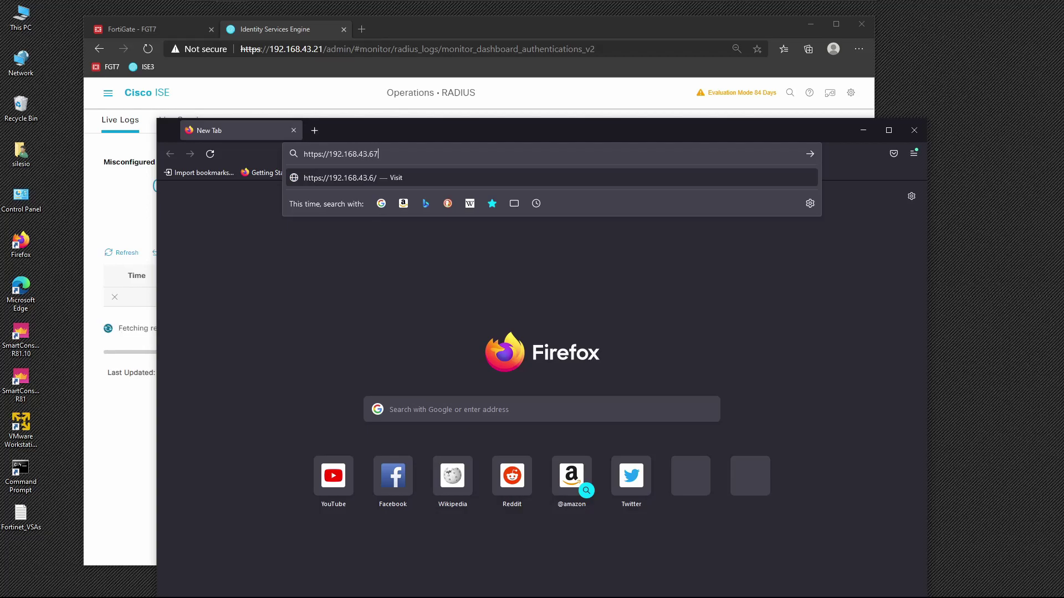
key("Return")
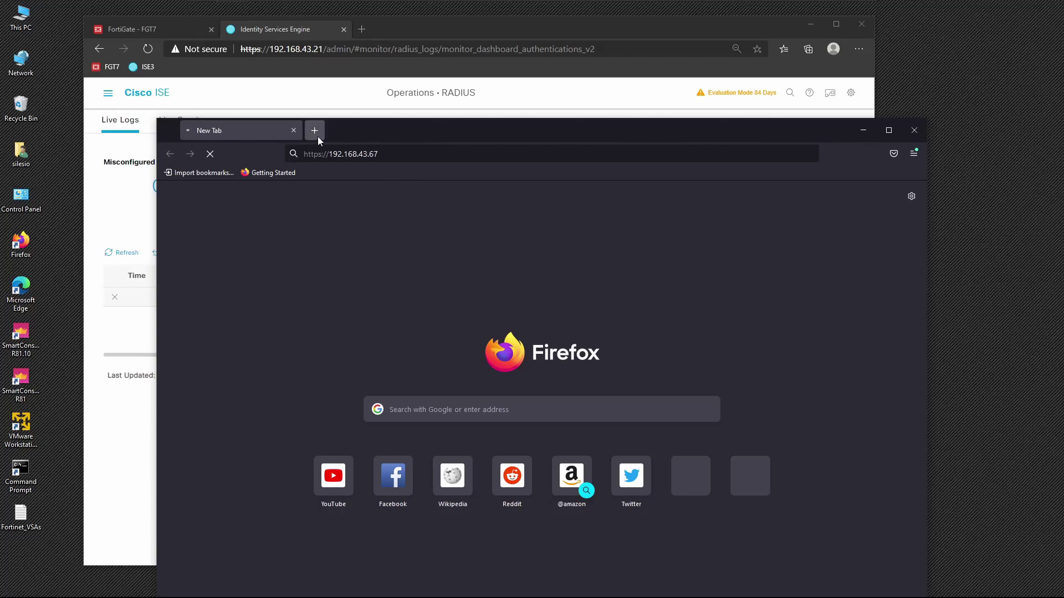
left_click(343, 153)
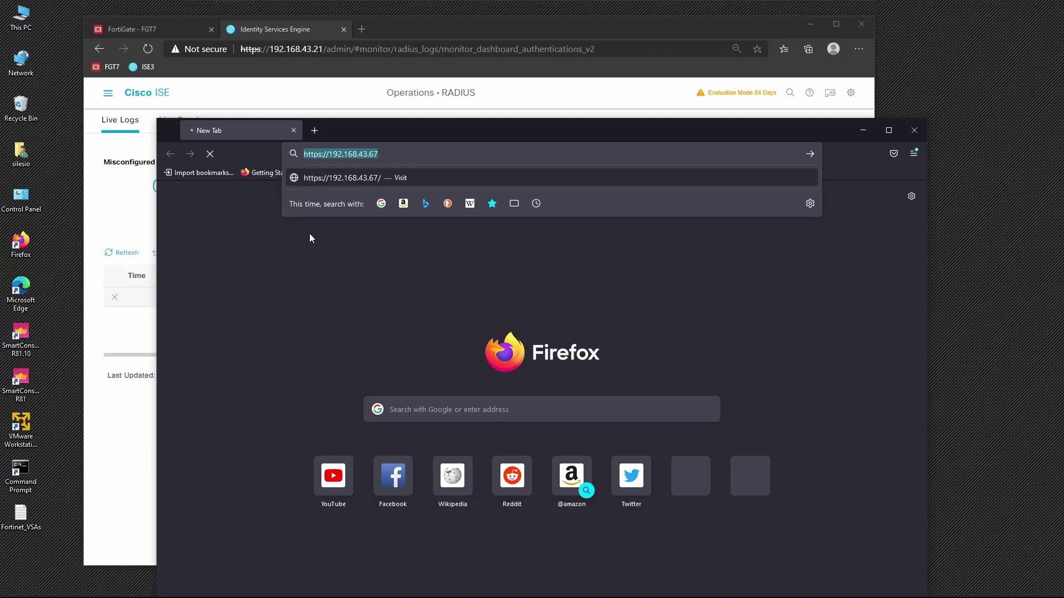
key("End")
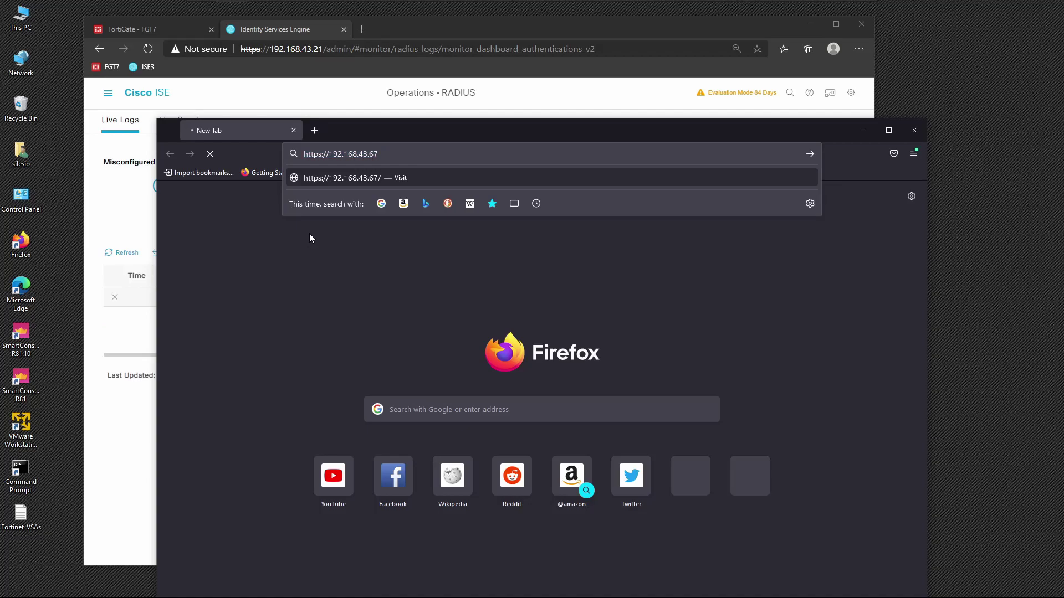
key("Return")
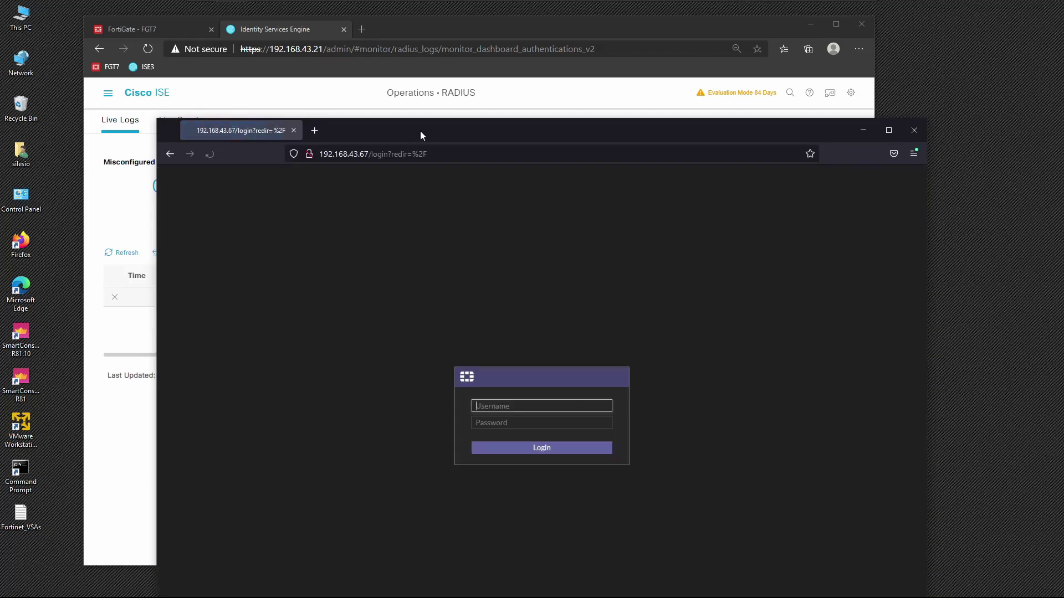
left_click_drag(420, 131, 446, 83)
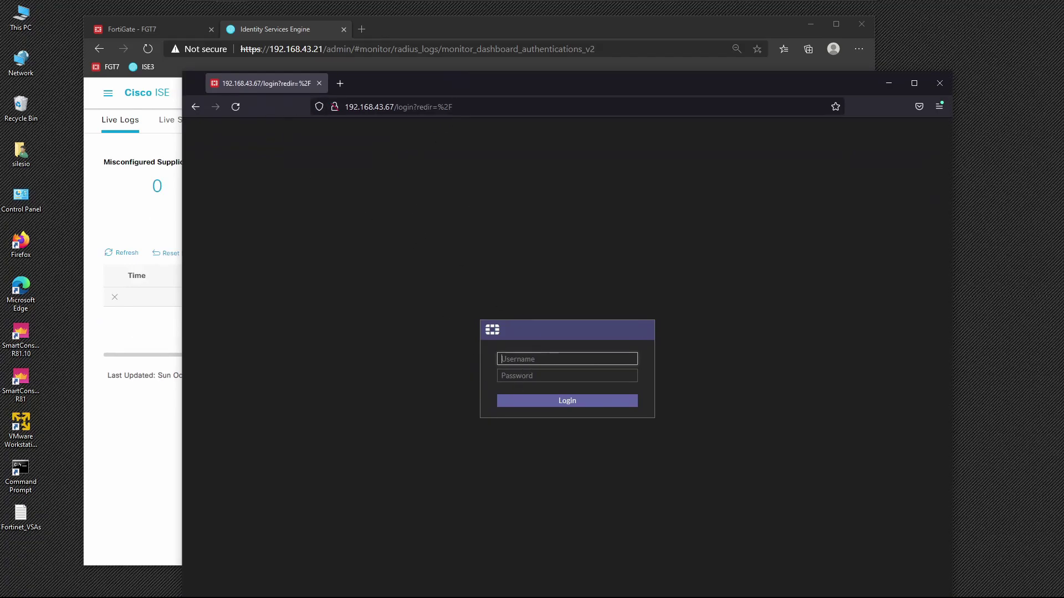
Log in to the FortiGate with the administrator's username and password, and proceed through the setup and FortiOS 7.0.0 prompts to the dashboard.
type("silesio")
key("Tab")
type("••")
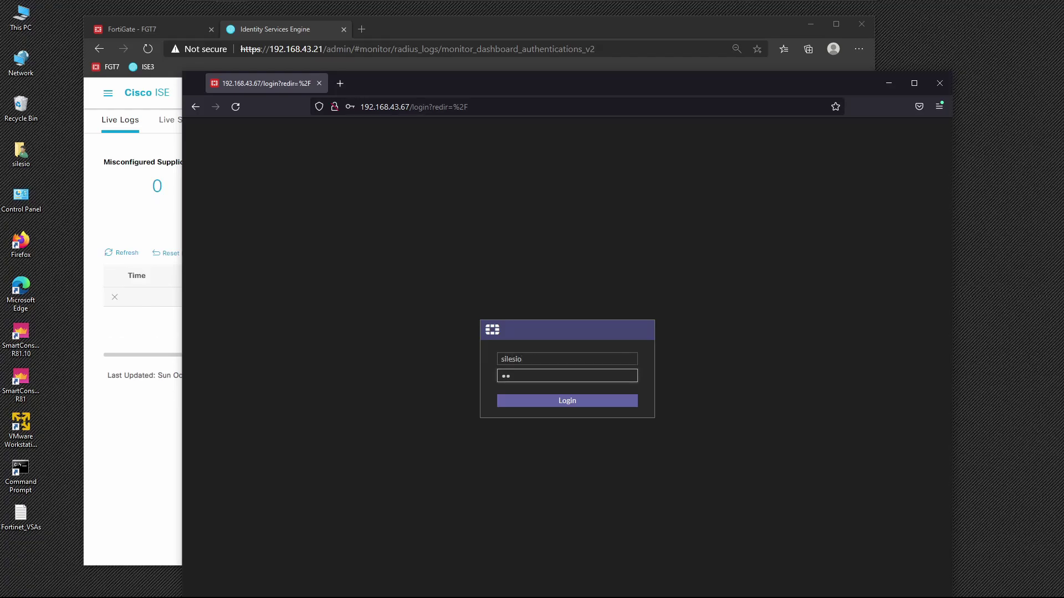
type("•••••")
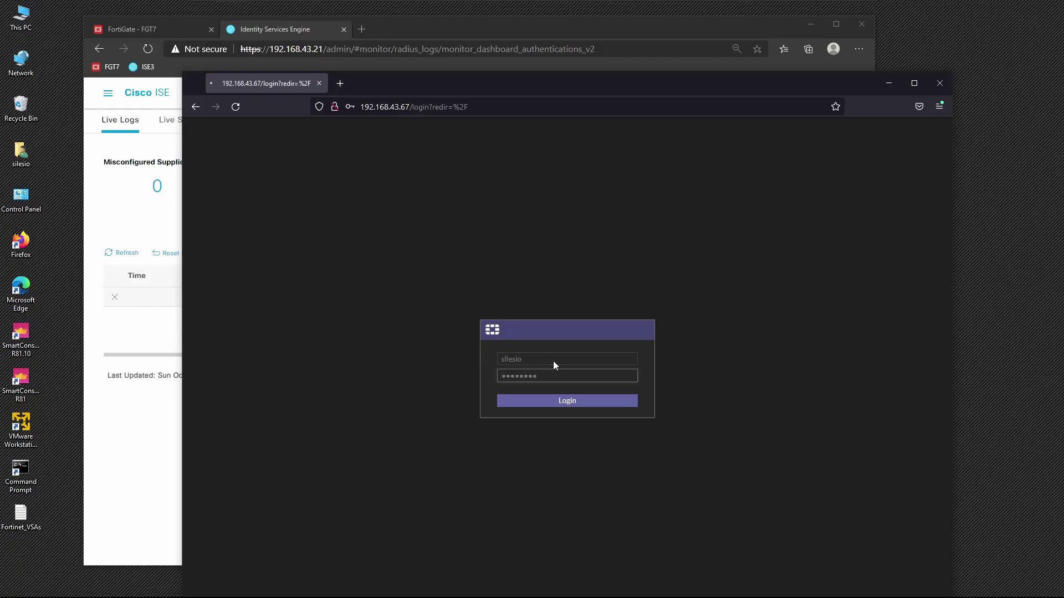
key("Return")
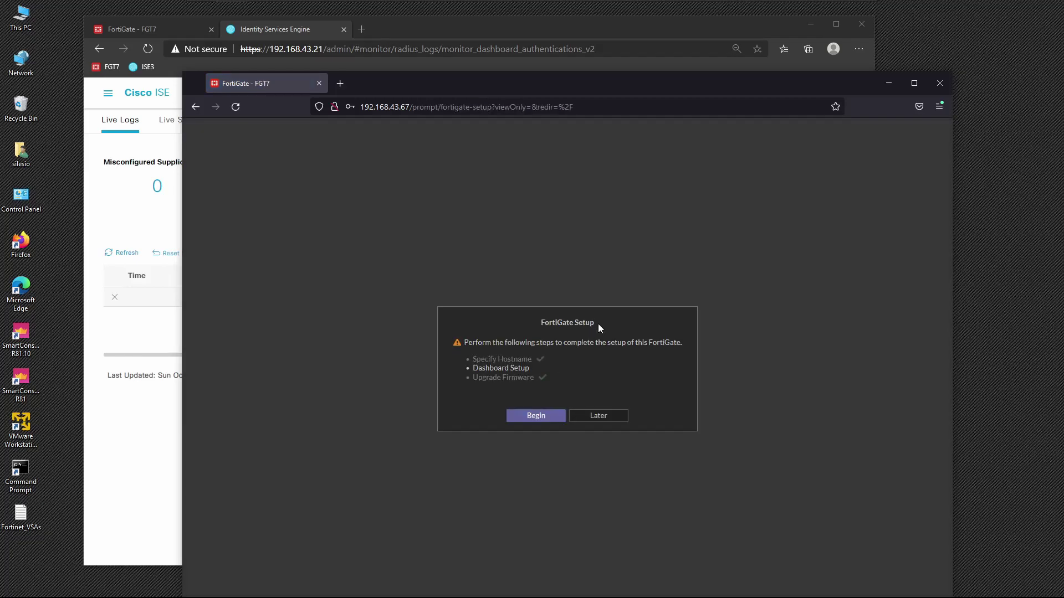
left_click(554, 417)
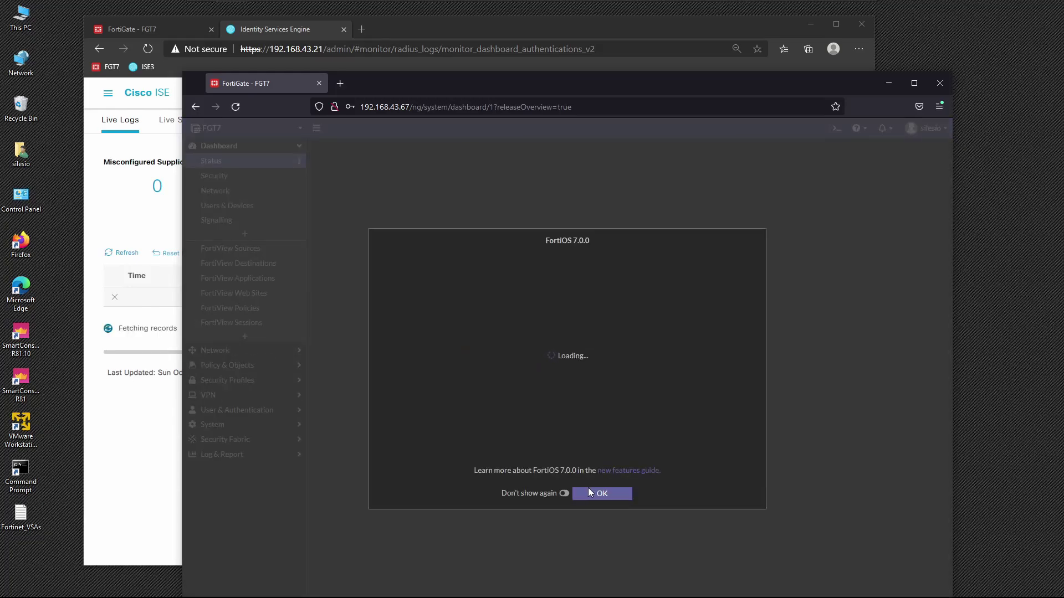
left_click(605, 497)
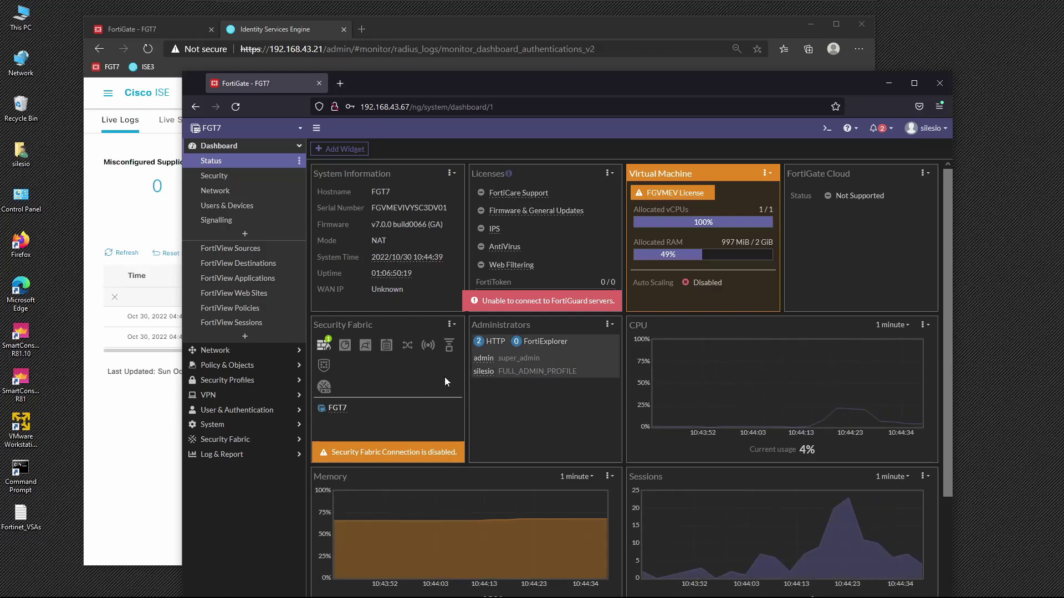
Return to the ISE Live Logs in Edge and widen the Authorization Policy and Authorization Profiles columns to read the login's entries.
key("alt+Tab")
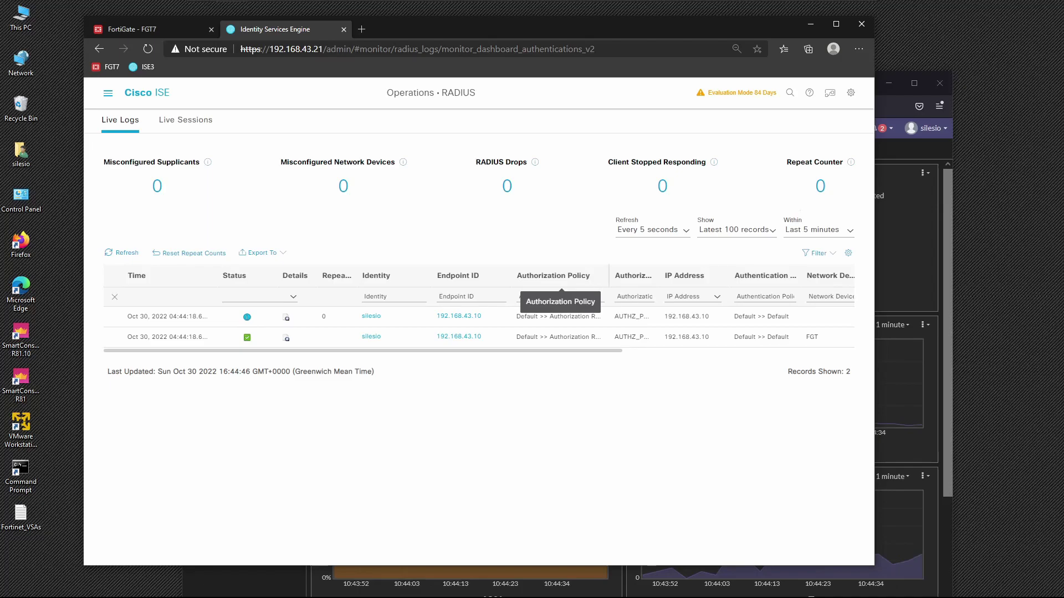
left_click_drag(609, 276, 684, 275)
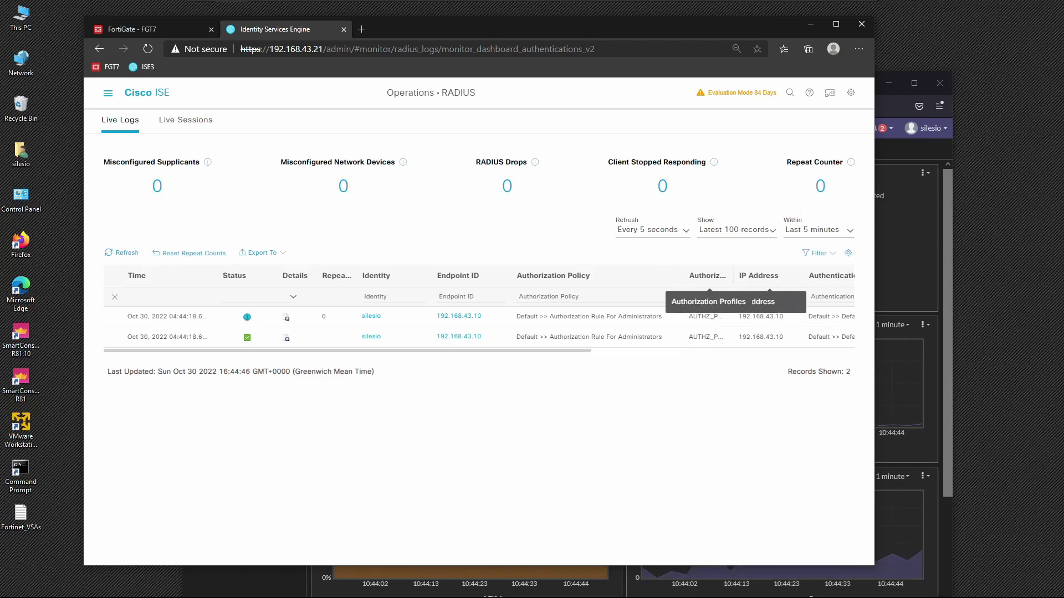
left_click_drag(734, 275, 798, 276)
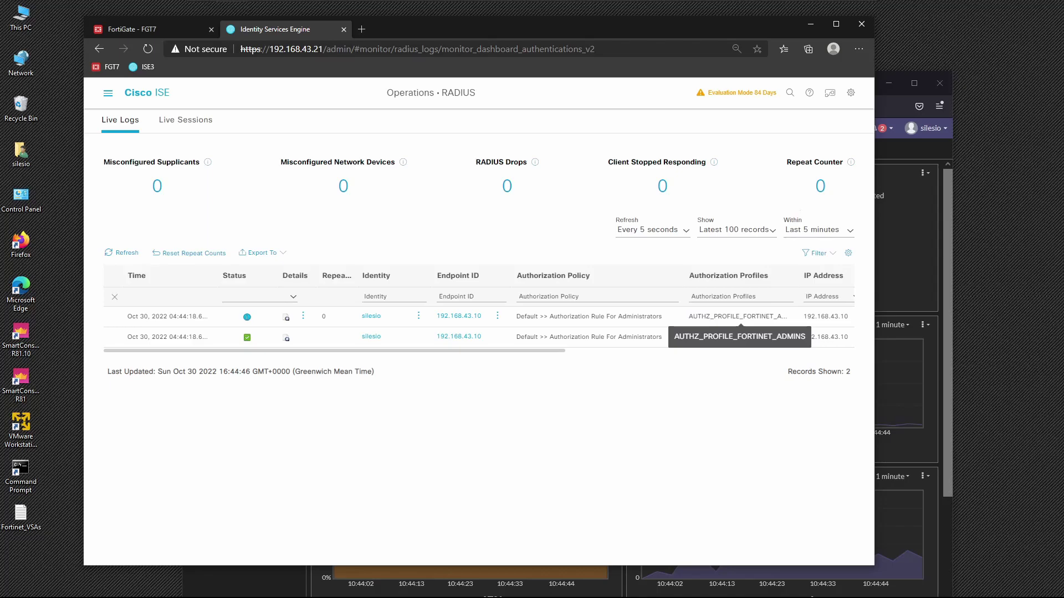
Switch to Firefox, log out of the FortiGate and log back in with the operator's username and password.
left_click(257, 571)
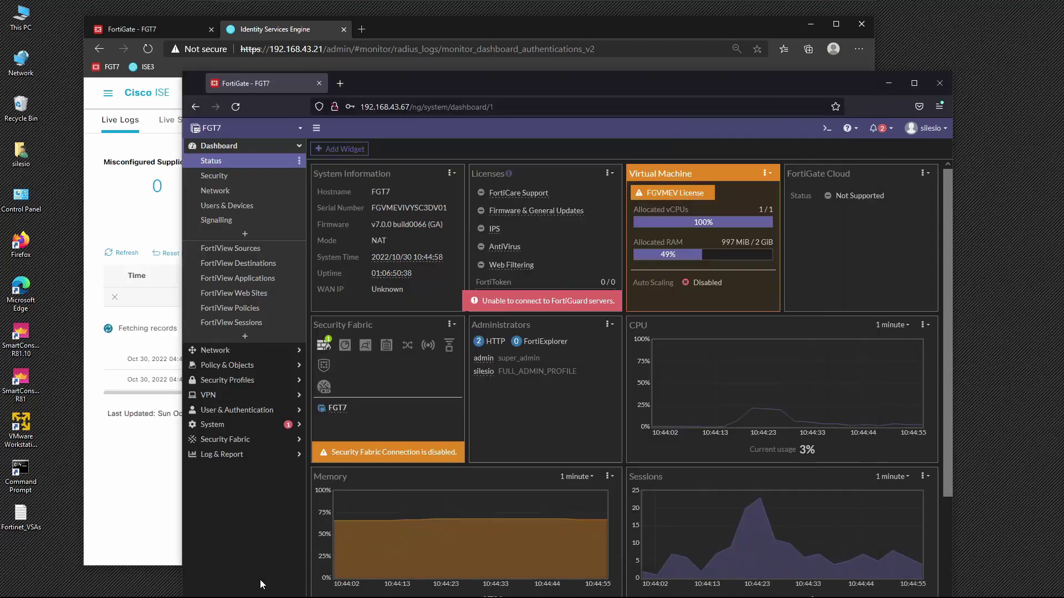
left_click(925, 128)
left_click(903, 206)
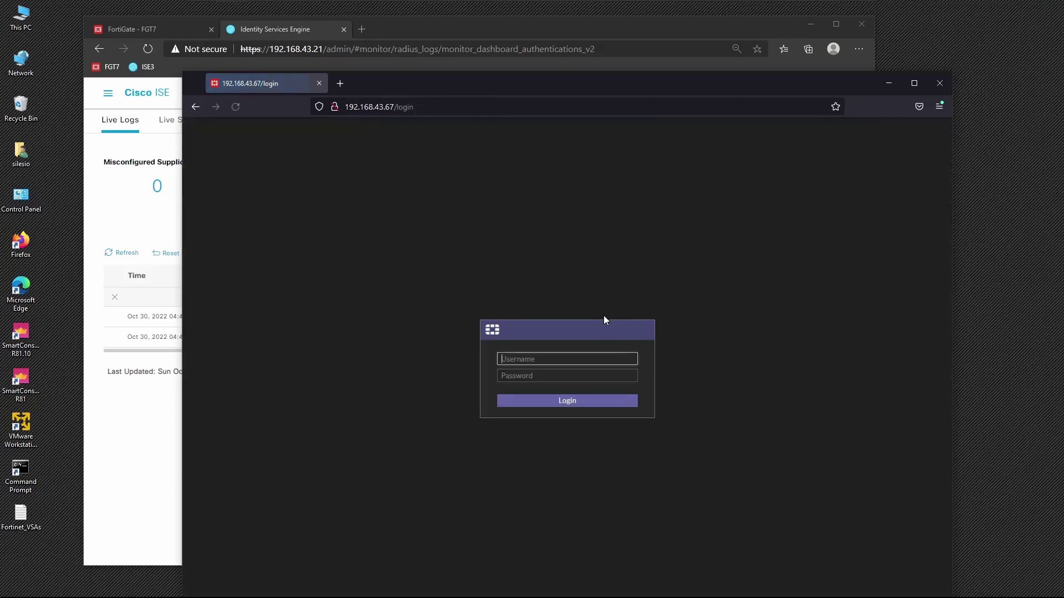
type("carvalho")
key("Tab")
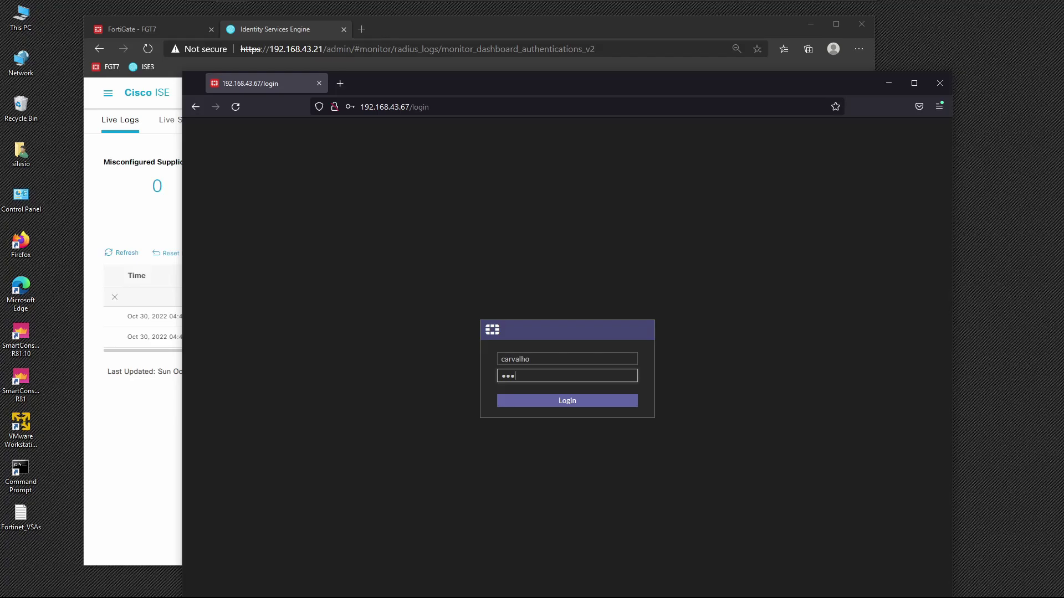
key("Return")
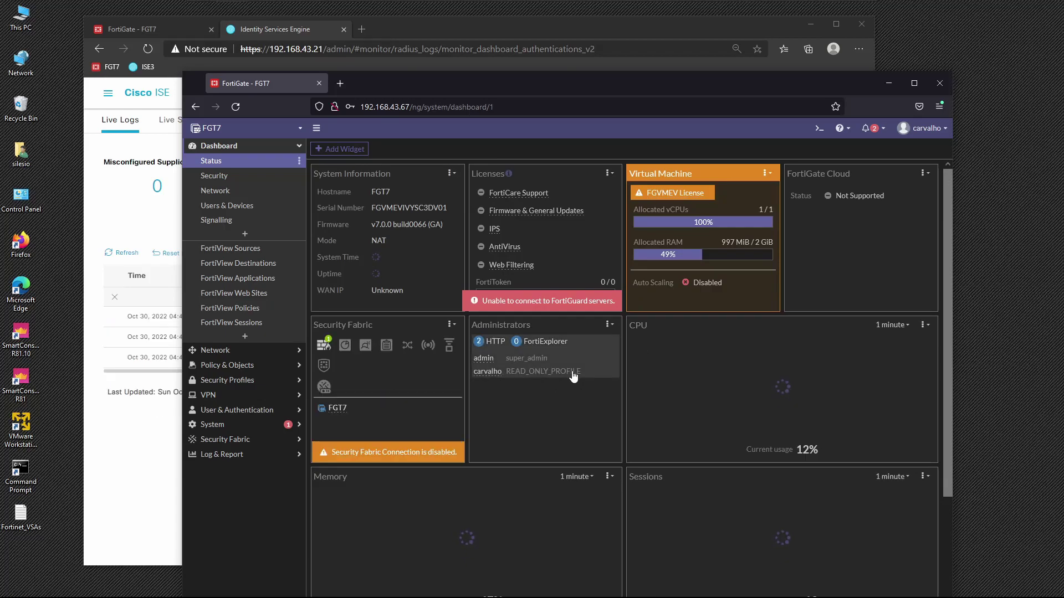
Check the operator's login entry in the ISE Live Logs, and view RADIUS_GROUP under User Groups on the FortiGate in Firefox.
left_click(135, 424)
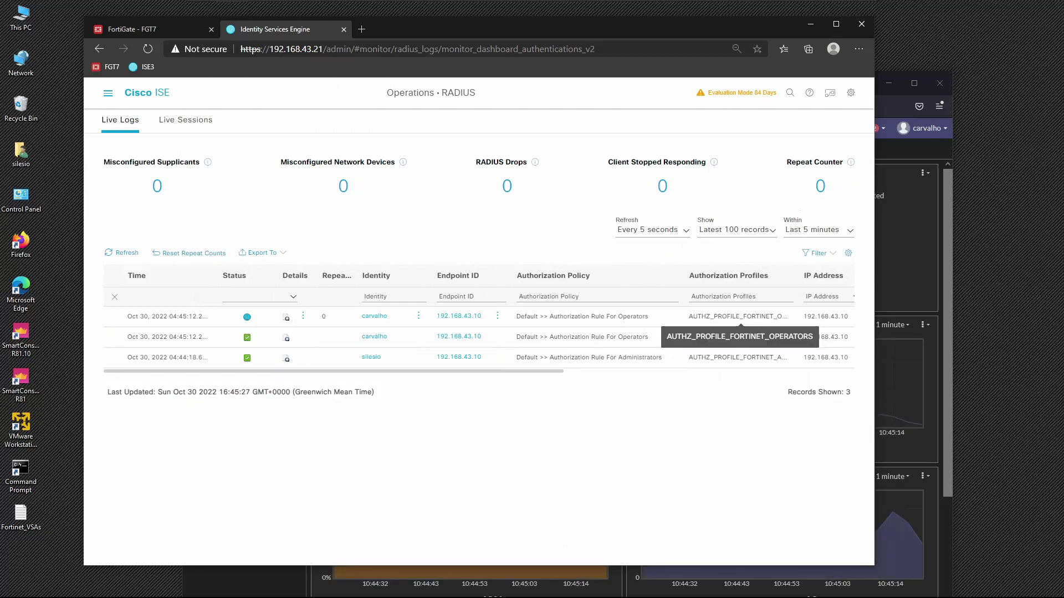
left_click(949, 302)
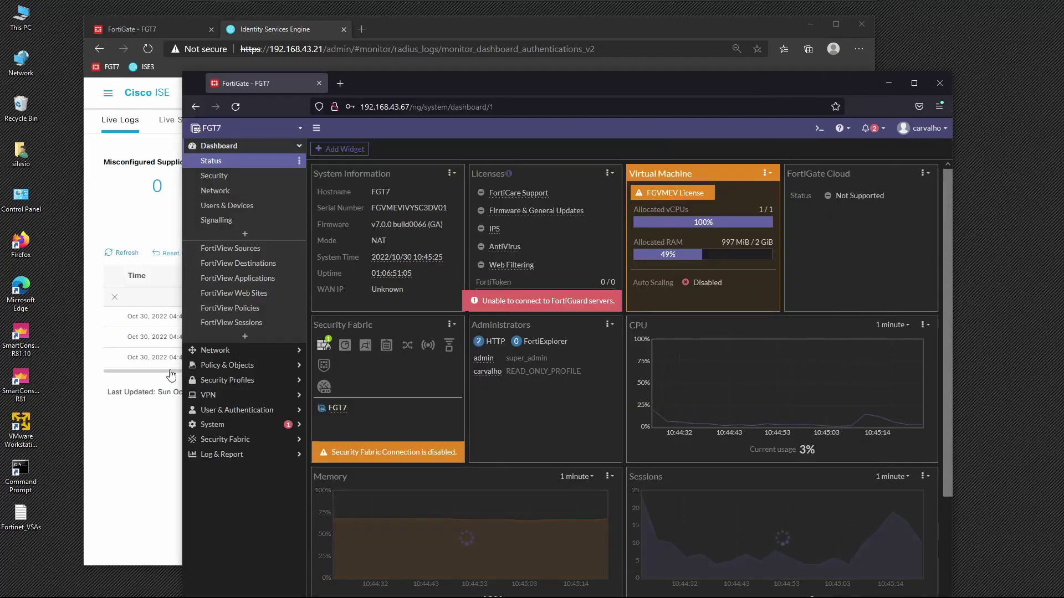
left_click(216, 411)
left_click(225, 251)
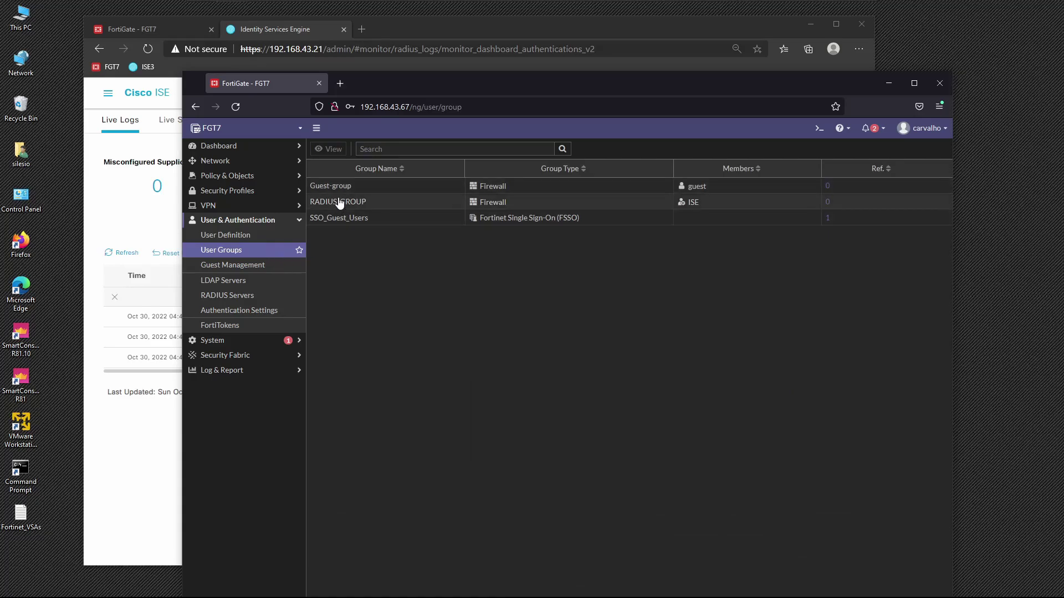
double_click(339, 202)
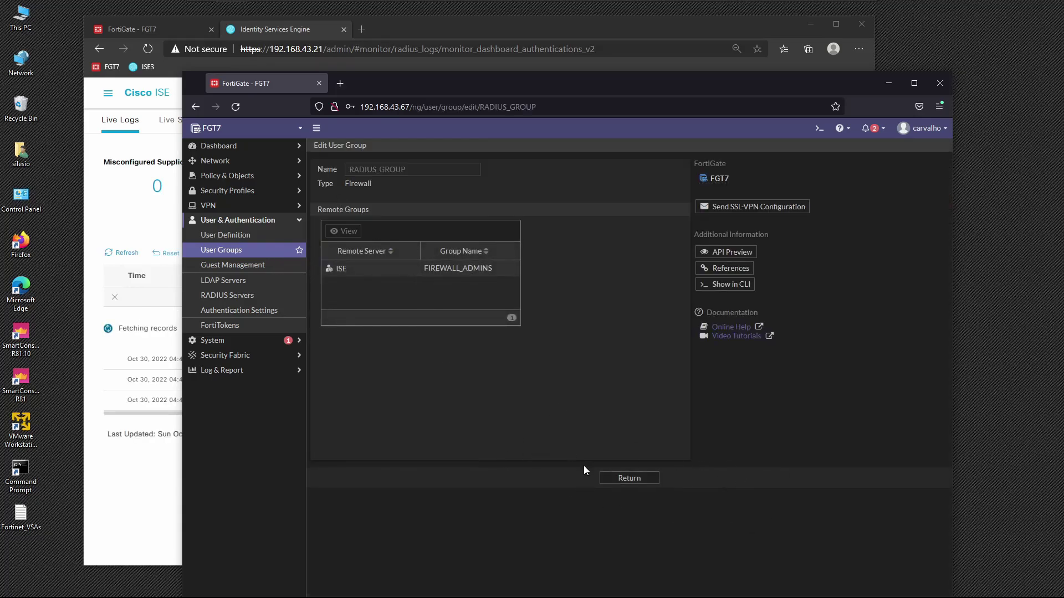
left_click(626, 482)
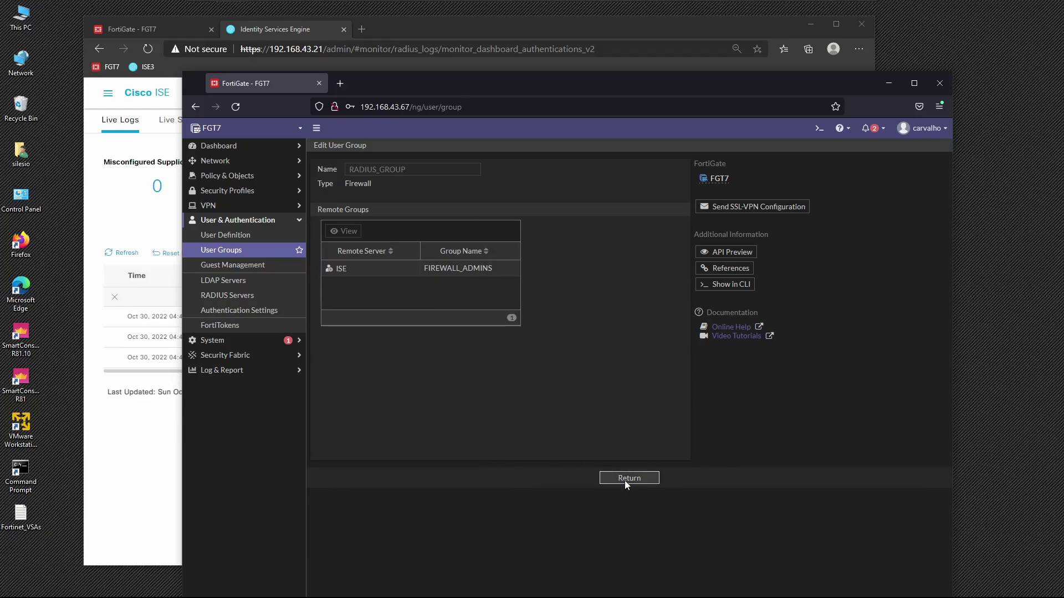
Return to ISE in Edge and examine the operator's latest authentication detail report, including its policies, authorization result and Fortinet attributes; close the report.
left_click(135, 450)
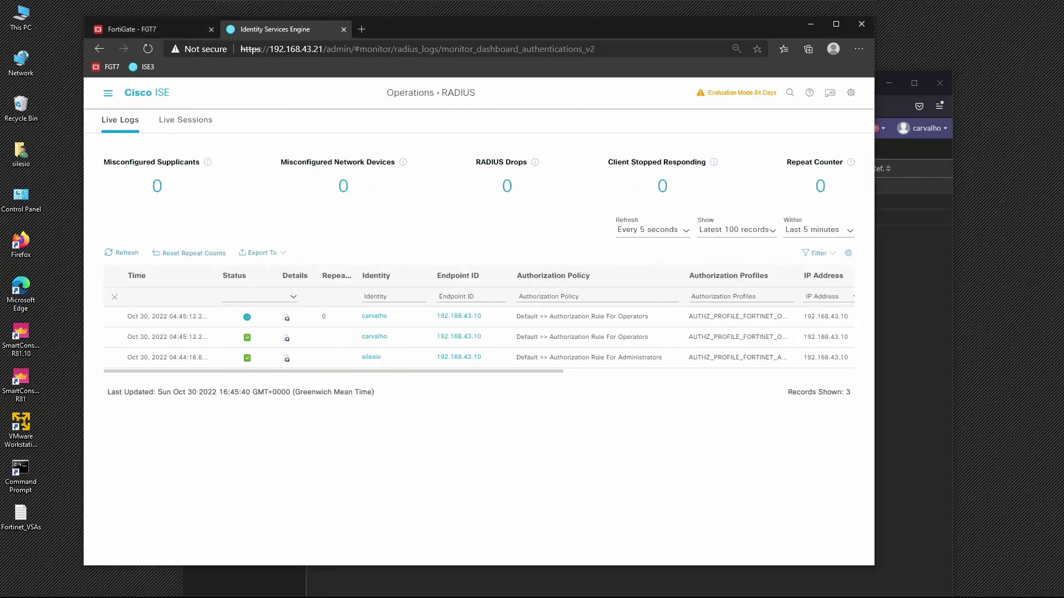
left_click(287, 320)
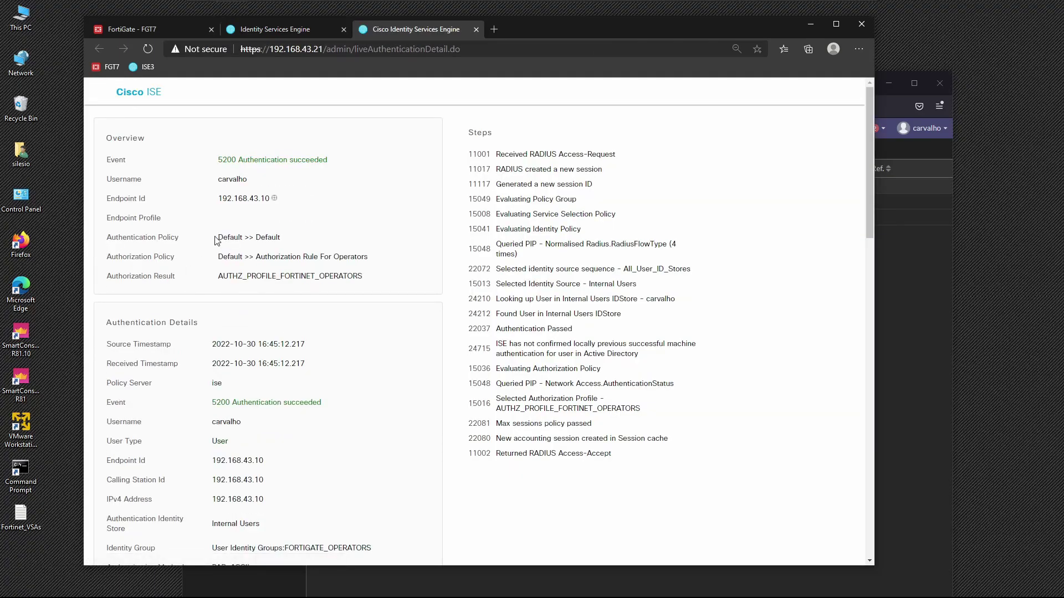
left_click_drag(217, 241, 299, 241)
left_click_drag(226, 257, 379, 261)
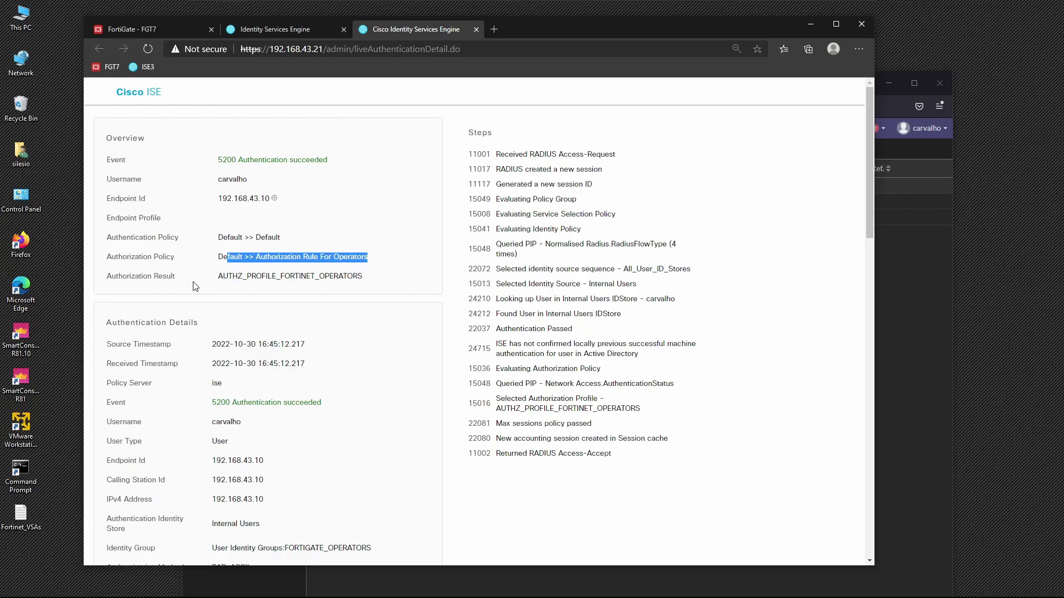
left_click_drag(216, 280, 376, 278)
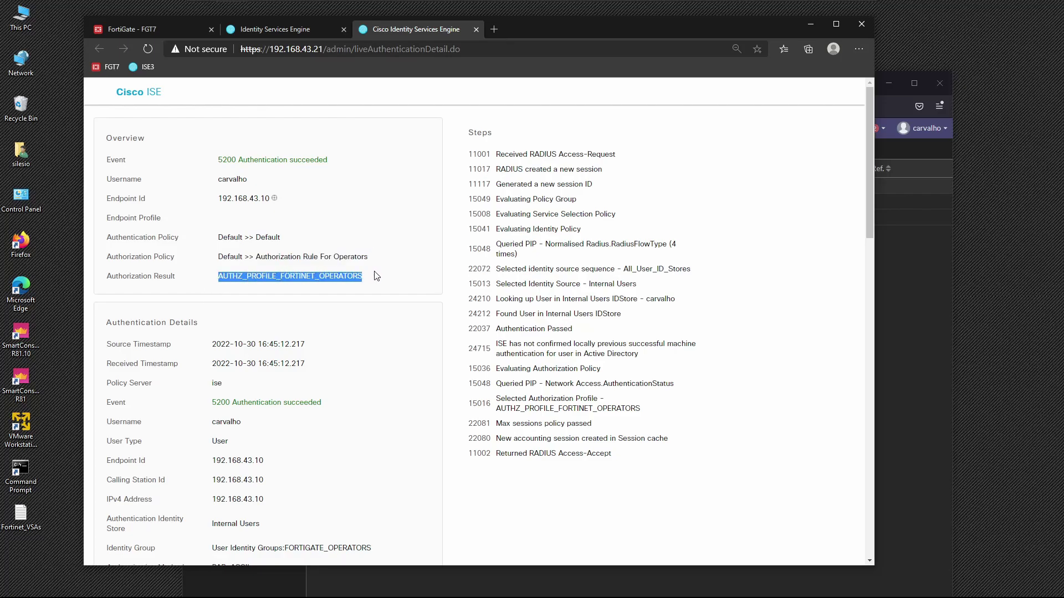
scroll(384, 358, "down", 3)
scroll(385, 358, "down", 10)
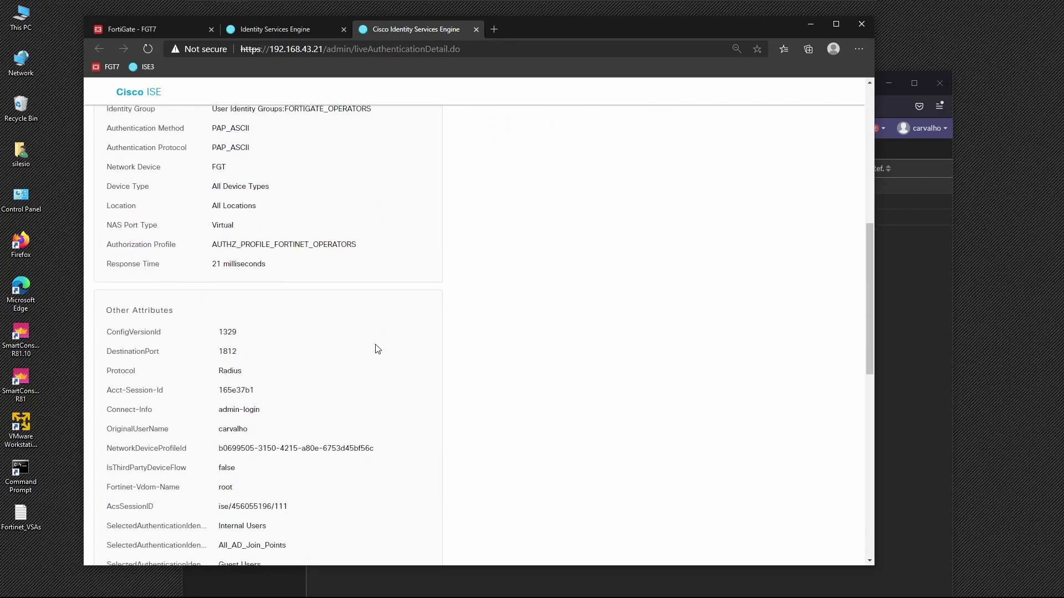
scroll(375, 347, "down", 4)
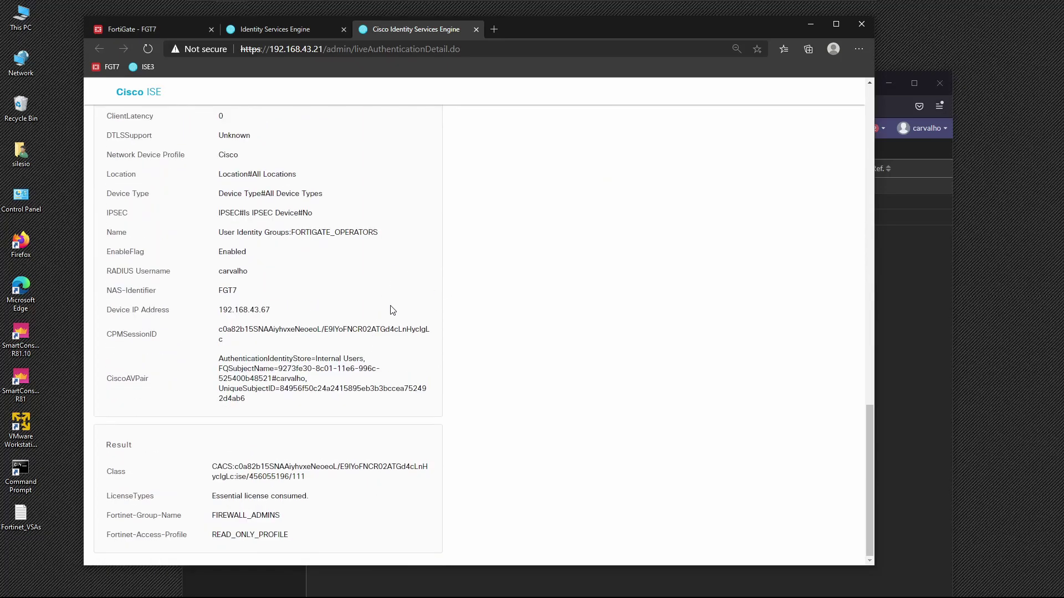
scroll(390, 244, "up", 7)
left_click(473, 29)
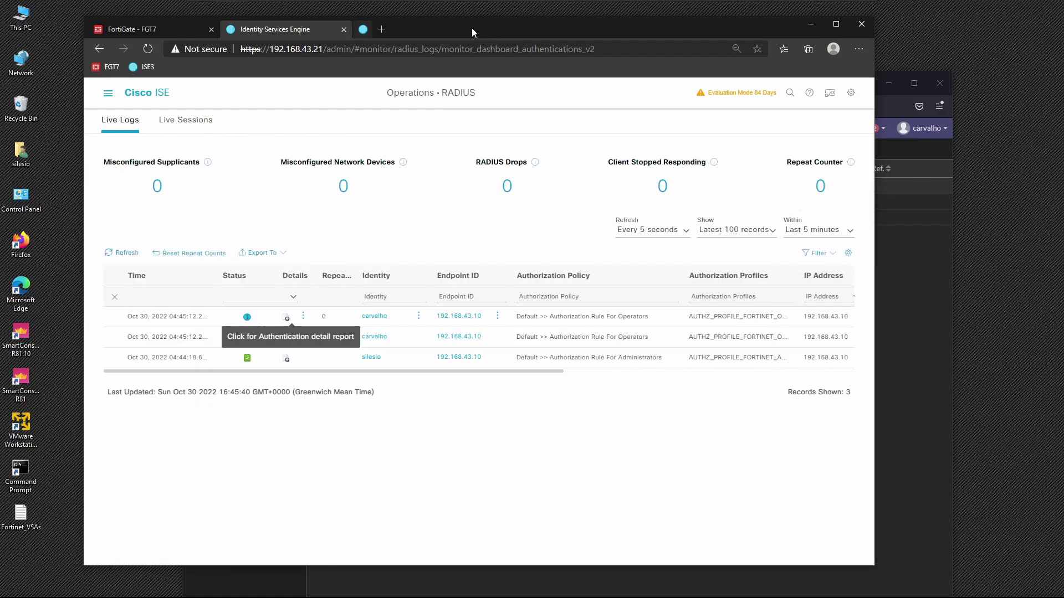